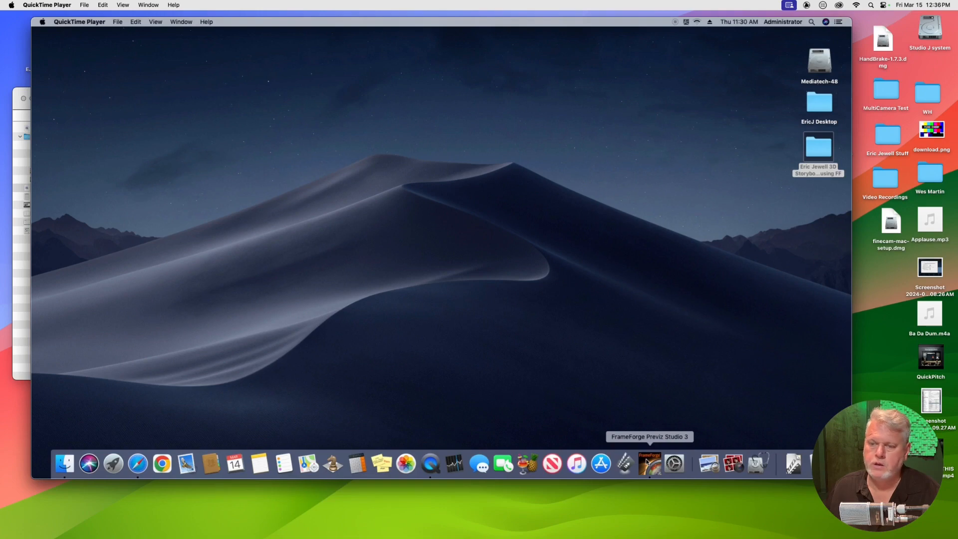
# Play the EJ FF pt3 Shot Manager.mov recording
pyautogui.moveTo(370, 305)
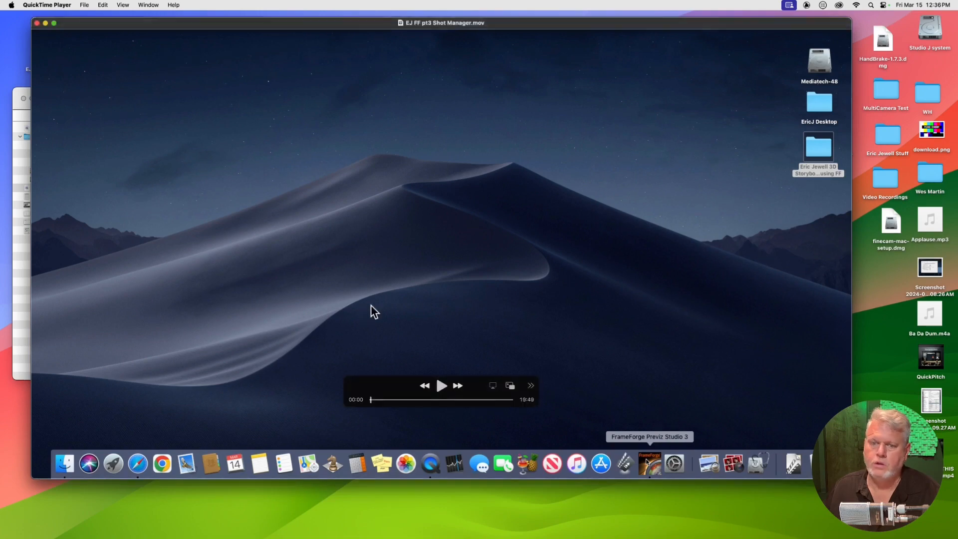
pyautogui.click(441, 386)
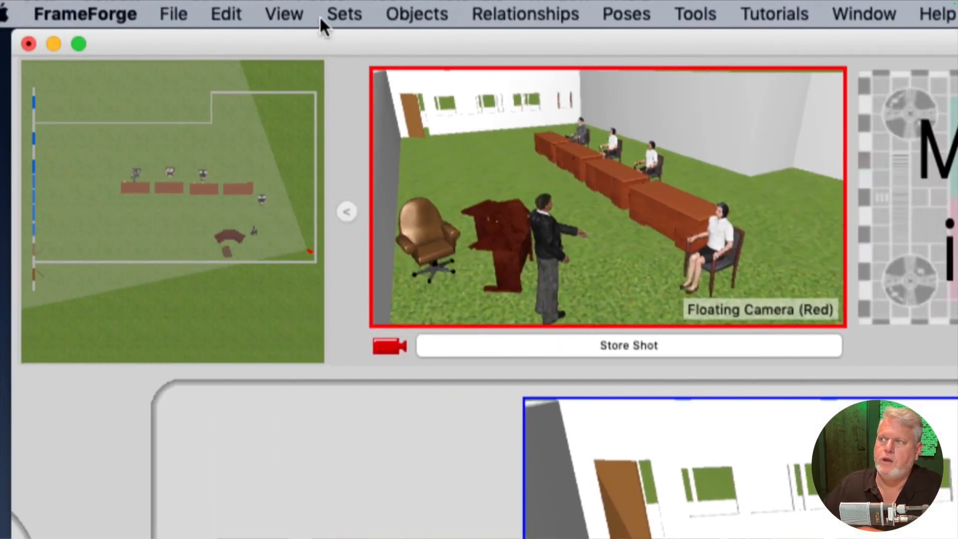
# Go to the Outside of School Set and dismiss the hint about the prior set
pyautogui.click(203, 14)
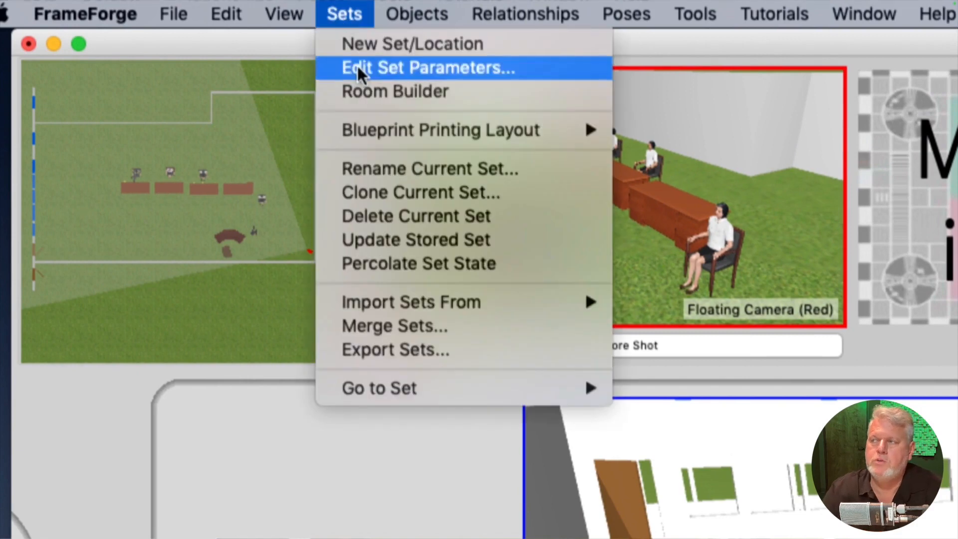
pyautogui.moveTo(390, 388)
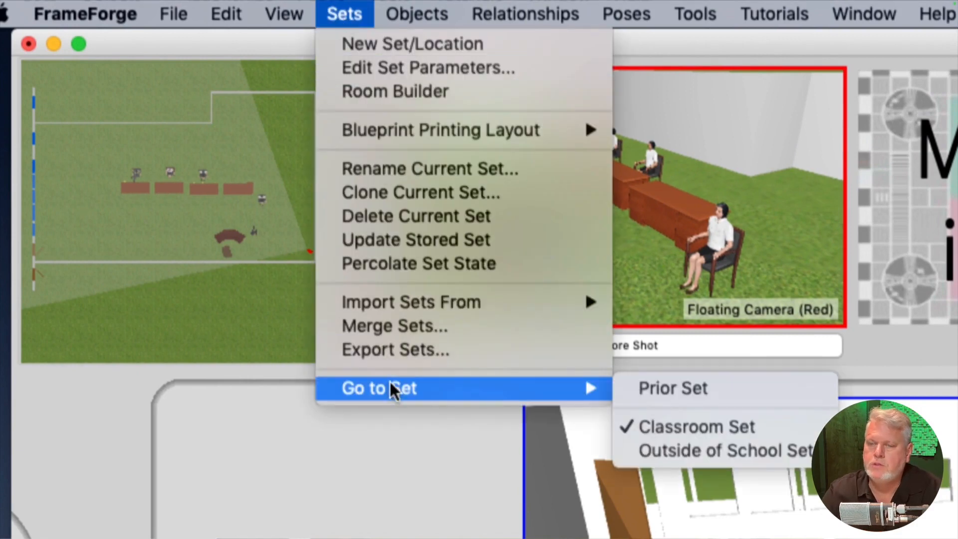
pyautogui.click(709, 449)
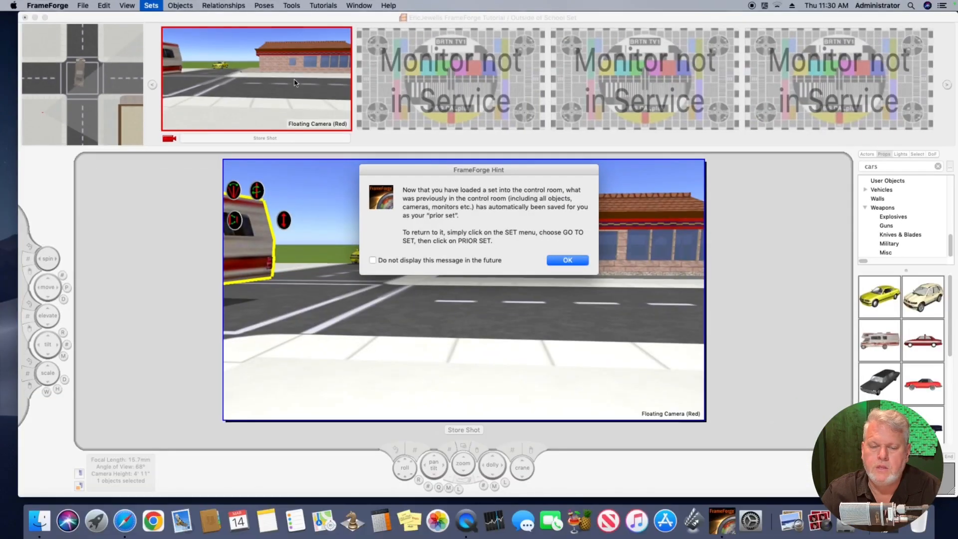
pyautogui.click(568, 261)
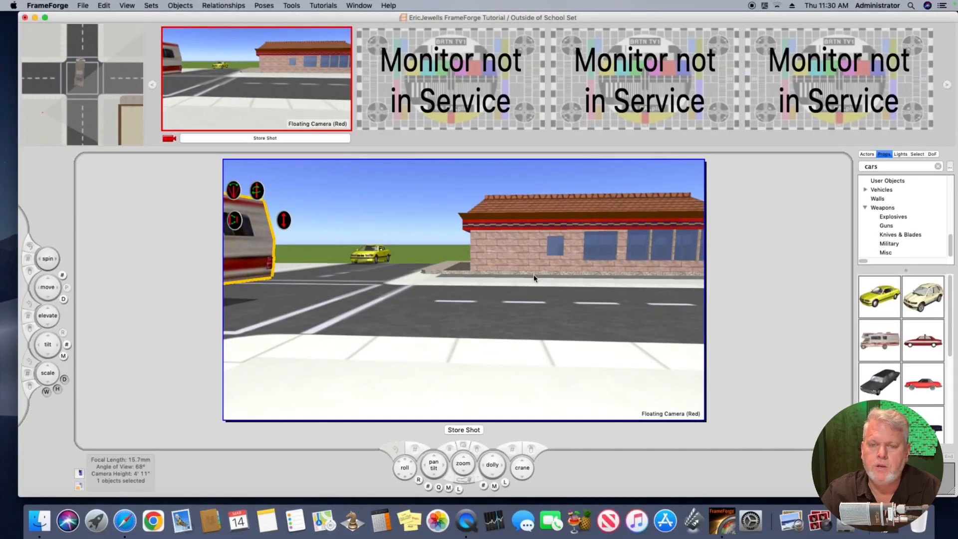
# Show the set's overhead blueprint and move the floating Red camera a little farther back from the street corner
pyautogui.click(94, 105)
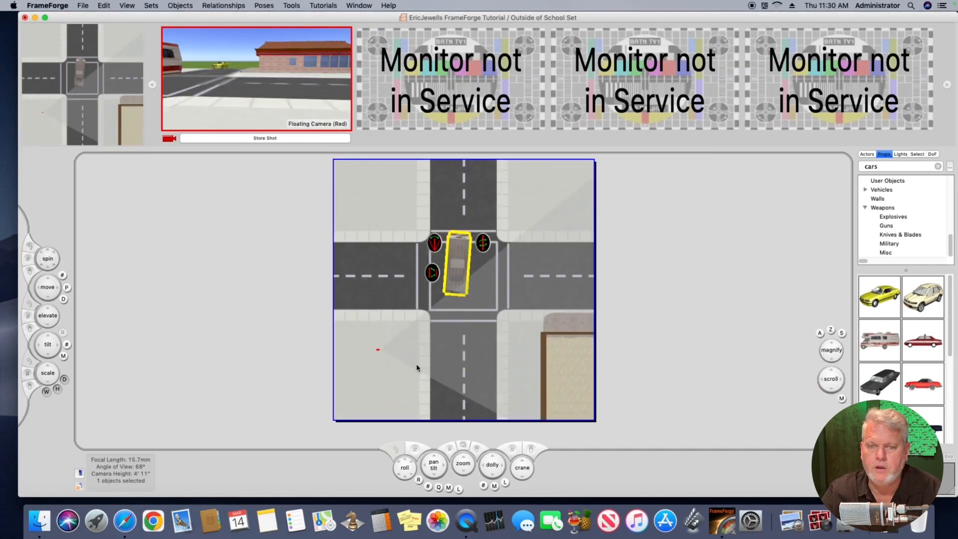
pyautogui.moveTo(379, 353)
pyautogui.mouseDown()
pyautogui.moveTo(391, 343)
pyautogui.moveTo(360, 275)
pyautogui.moveTo(391, 339)
pyautogui.moveTo(441, 354)
pyautogui.moveTo(430, 368)
pyautogui.moveTo(385, 368)
pyautogui.moveTo(379, 331)
pyautogui.moveTo(439, 369)
pyautogui.moveTo(400, 361)
pyautogui.mouseUp()
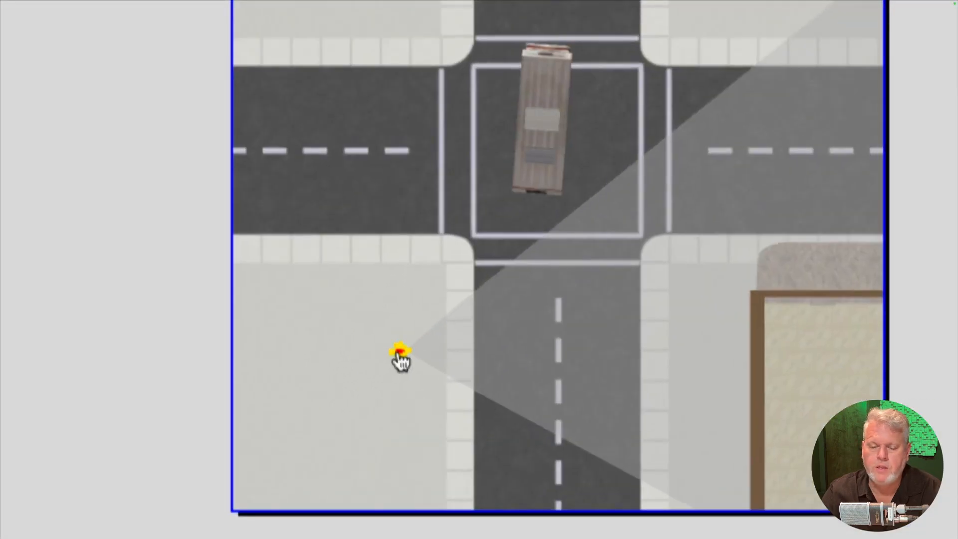
pyautogui.moveTo(401, 360)
pyautogui.mouseDown()
pyautogui.moveTo(378, 289)
pyautogui.moveTo(360, 330)
pyautogui.moveTo(374, 344)
pyautogui.mouseUp()
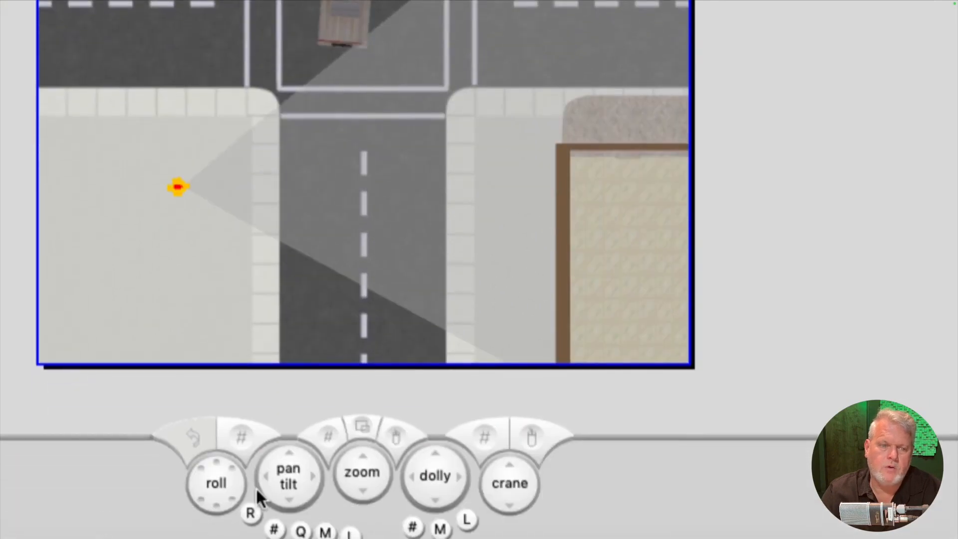
# Zoom the Red camera in and out, settling on a wider lens with a focal length of about 13.5 mm
pyautogui.click(365, 452)
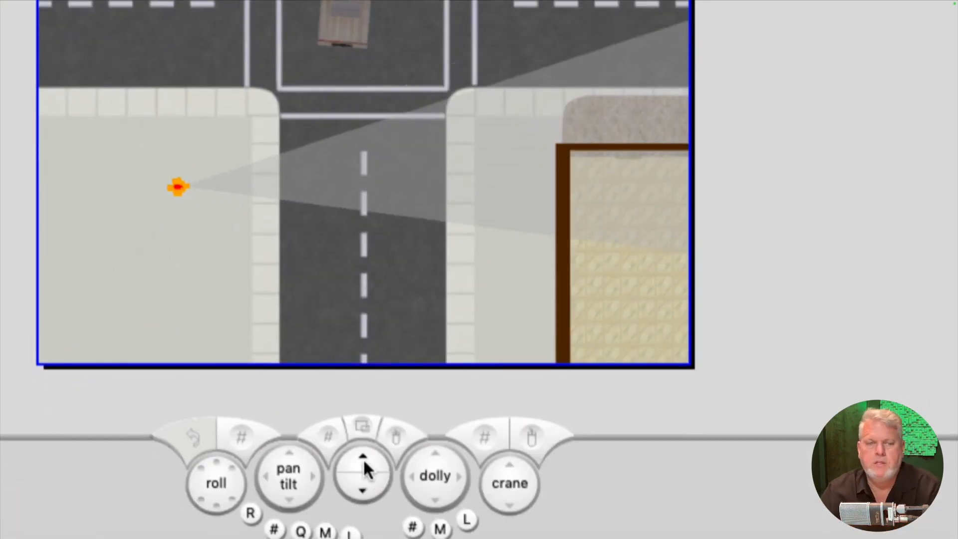
pyautogui.click(363, 482)
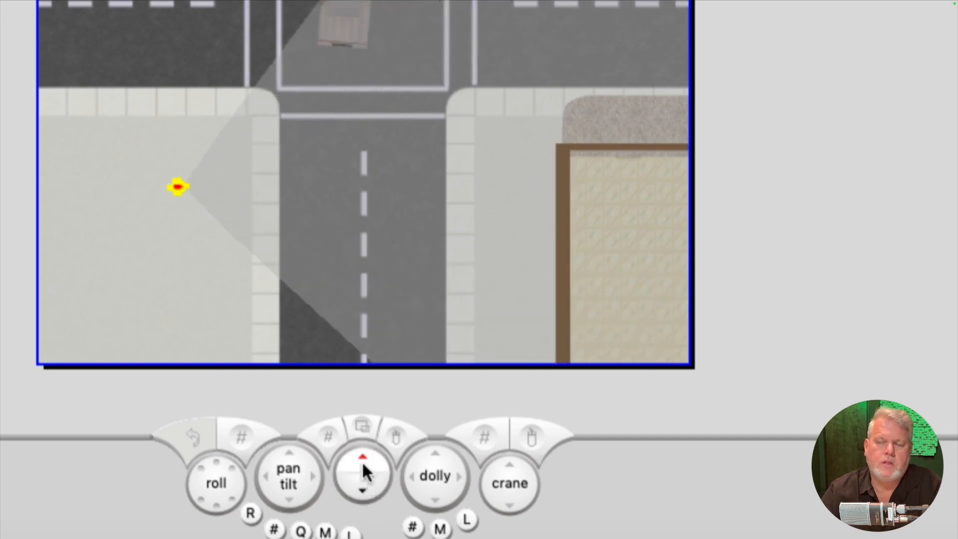
pyautogui.click(362, 461)
pyautogui.click(361, 460)
# Dolly and pan the Red camera, crane it up to about 16' 11", and place it farther from the intersection
pyautogui.moveTo(431, 464); pyautogui.dragTo(435, 499)
pyautogui.moveTo(511, 472)
pyautogui.mouseDown()
pyautogui.moveTo(510, 448)
pyautogui.moveTo(507, 478)
pyautogui.moveTo(509, 458)
pyautogui.moveTo(501, 472)
pyautogui.mouseUp()
pyautogui.moveTo(303, 468); pyautogui.dragTo(275, 466)
pyautogui.moveTo(213, 188); pyautogui.dragTo(105, 208)
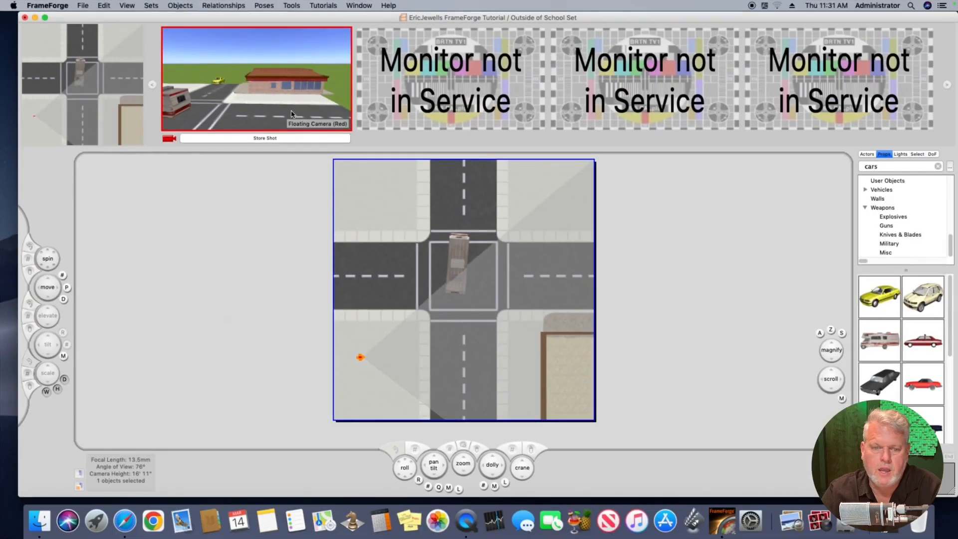
# Look through the floating Red camera and tilt it down to frame the street and school building from above
pyautogui.click(291, 114)
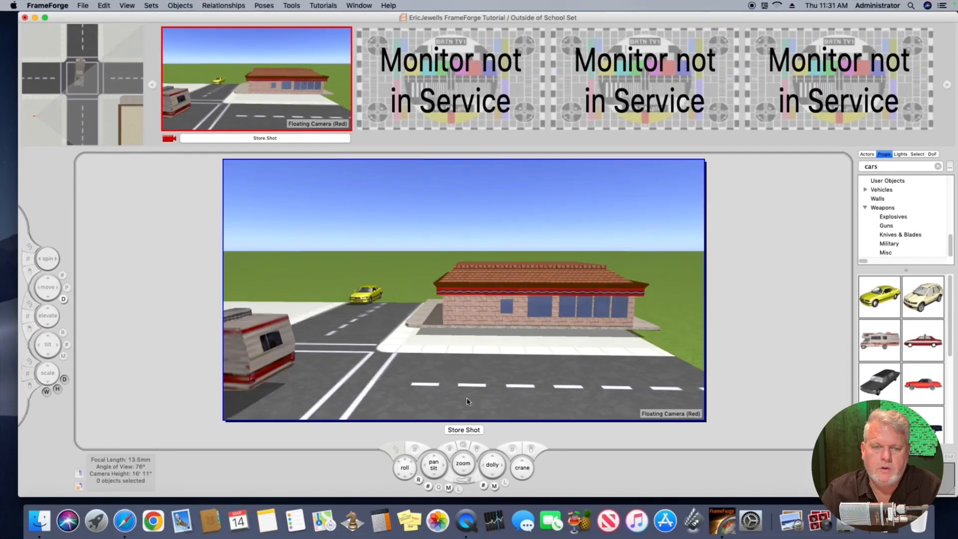
pyautogui.moveTo(434, 478); pyautogui.dragTo(437, 503)
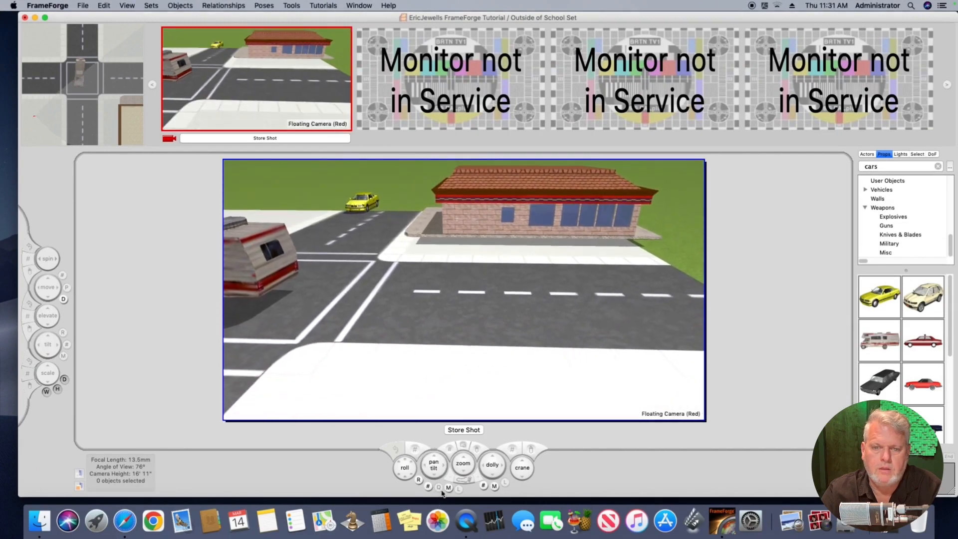
pyautogui.moveTo(435, 457); pyautogui.dragTo(436, 448)
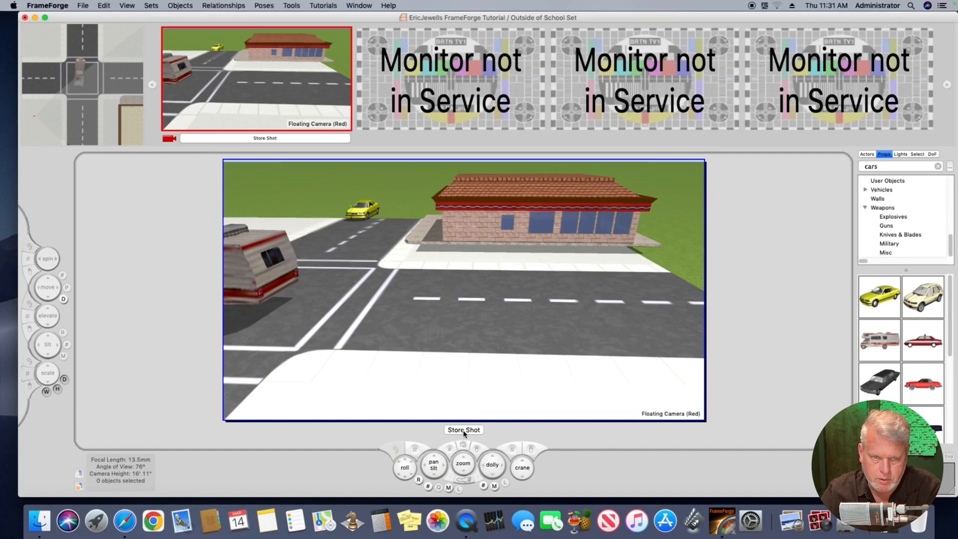
# Store the Red camera's shot with shot number 1 and shot type L.S
pyautogui.click(465, 431)
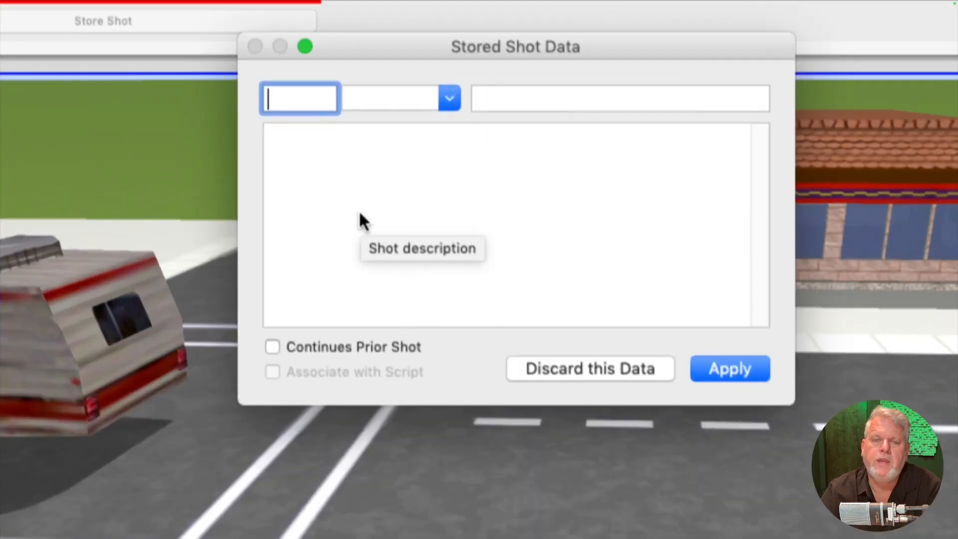
pyautogui.write('1')
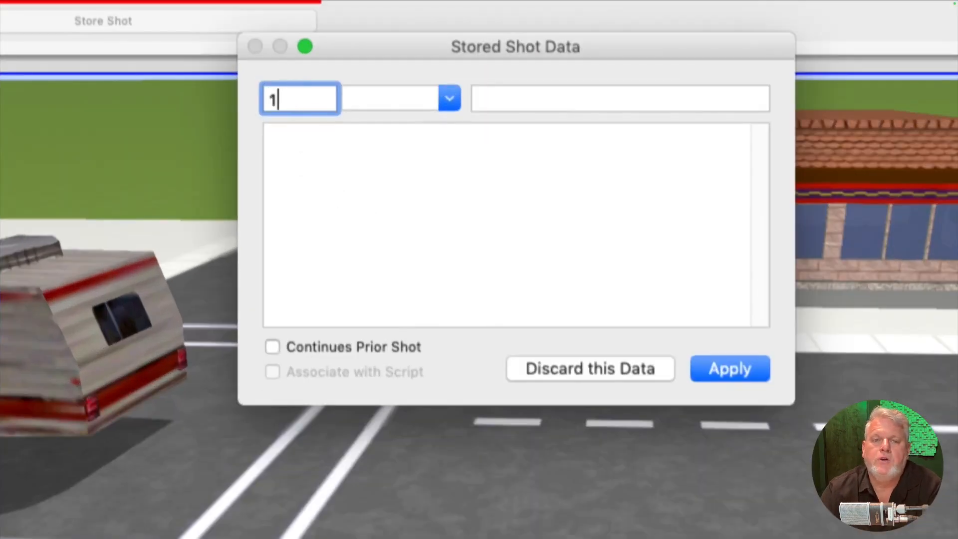
pyautogui.click(449, 99)
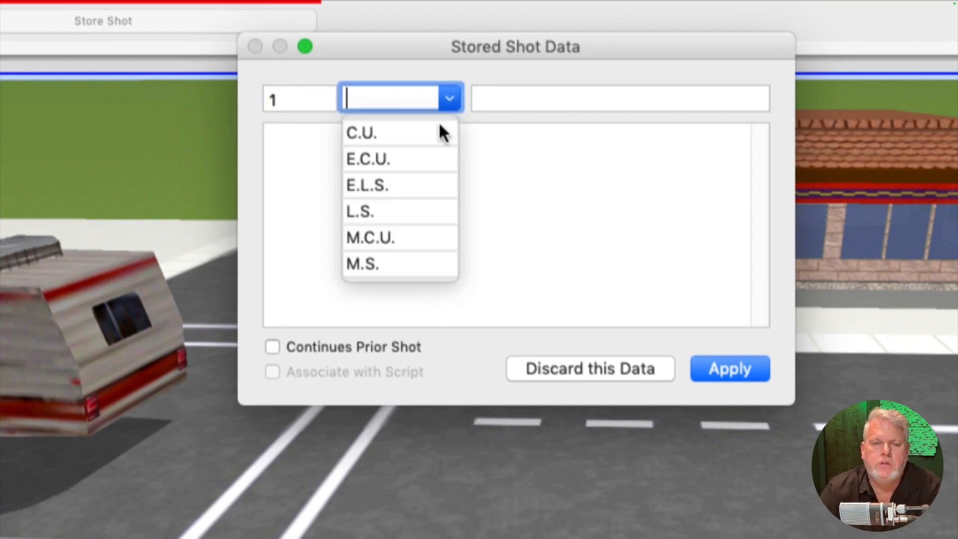
pyautogui.click(399, 212)
pyautogui.click(515, 98)
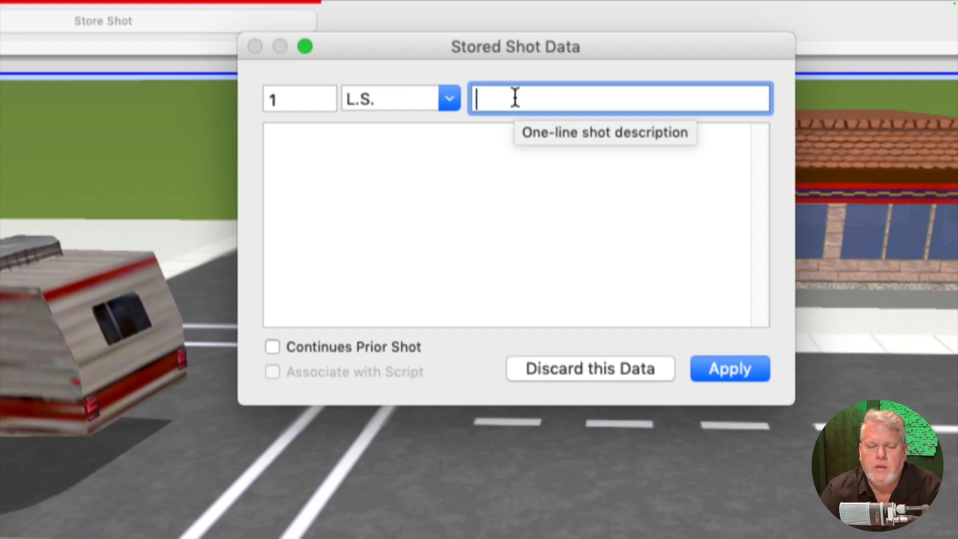
pyautogui.write('Long Shot')
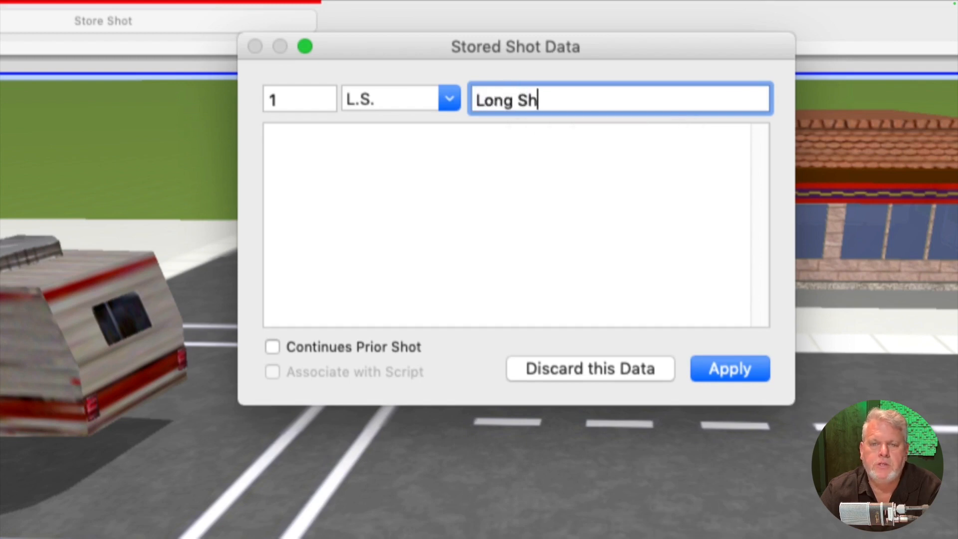
pyautogui.press('BackSpace')
pyautogui.press('BackSpace')
pyautogui.press('BackSpace')
pyautogui.press('BackSpace')
pyautogui.press('BackSpace')
pyautogui.press('BackSpace')
pyautogui.press('BackSpace')
pyautogui.press('BackSpace')
pyautogui.press('BackSpace')
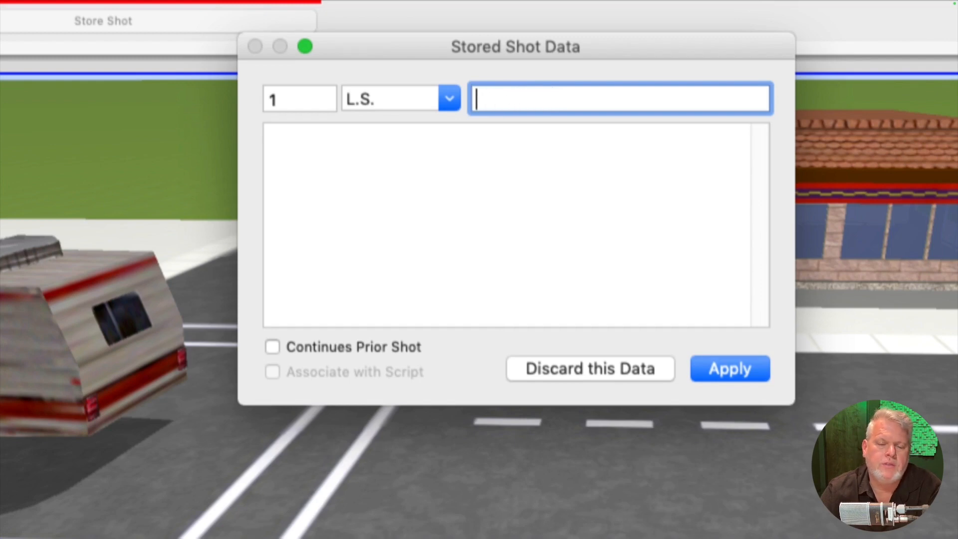
# Enter "Wide Shot High Angle on School" as the one-line shot description
pyautogui.write('Wide H')
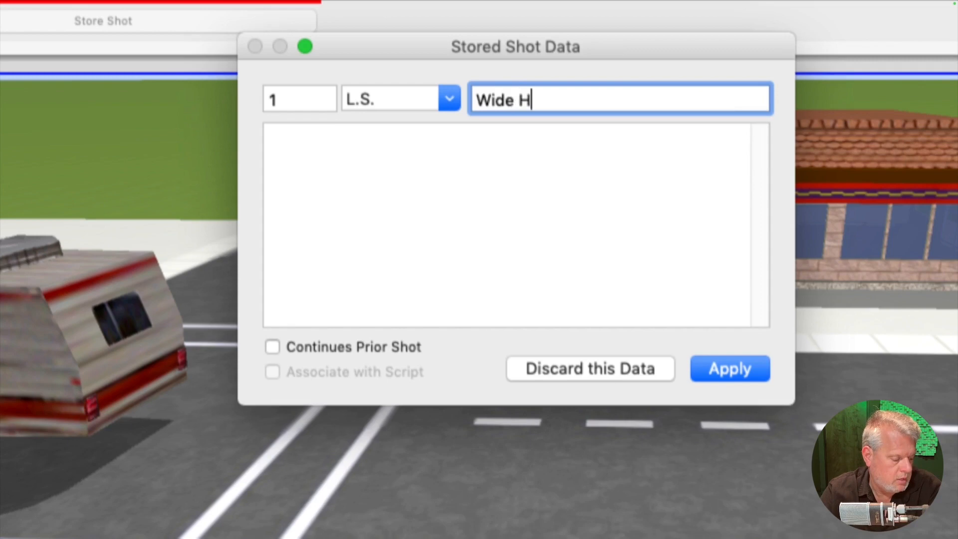
pyautogui.press('BackSpace')
pyautogui.write('Shot High Angle on School')
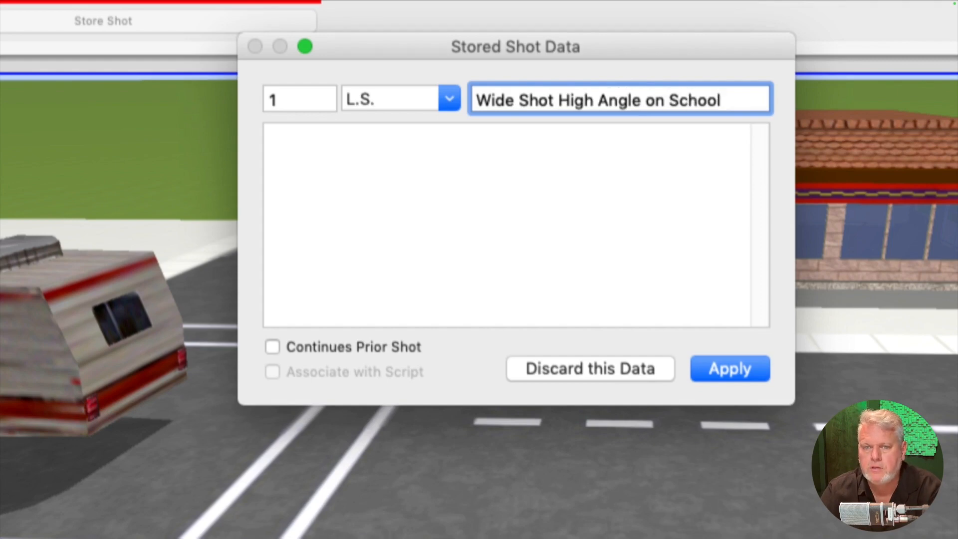
# Write the full shot description "A high angle moving drone shot towards the MediaTech School Building."
pyautogui.click(325, 137)
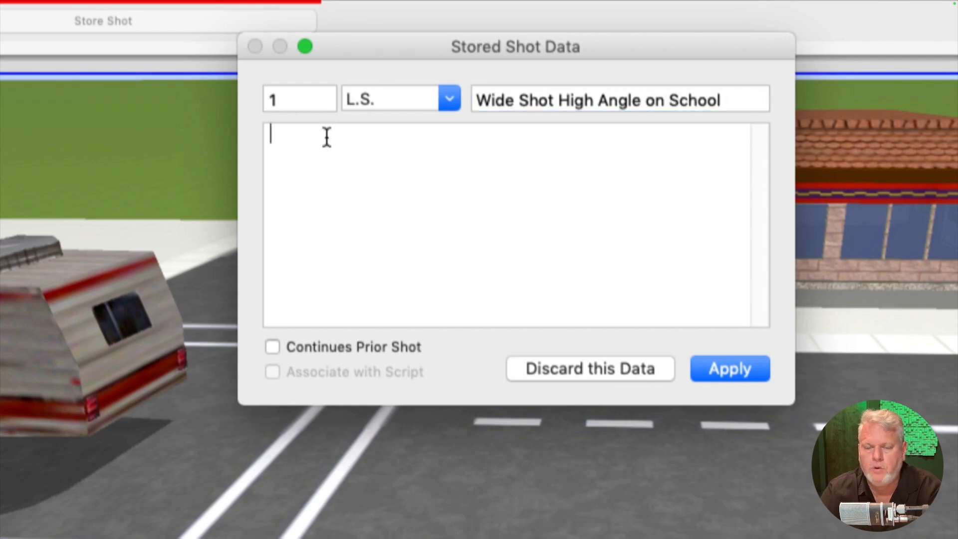
pyautogui.write('A hg')
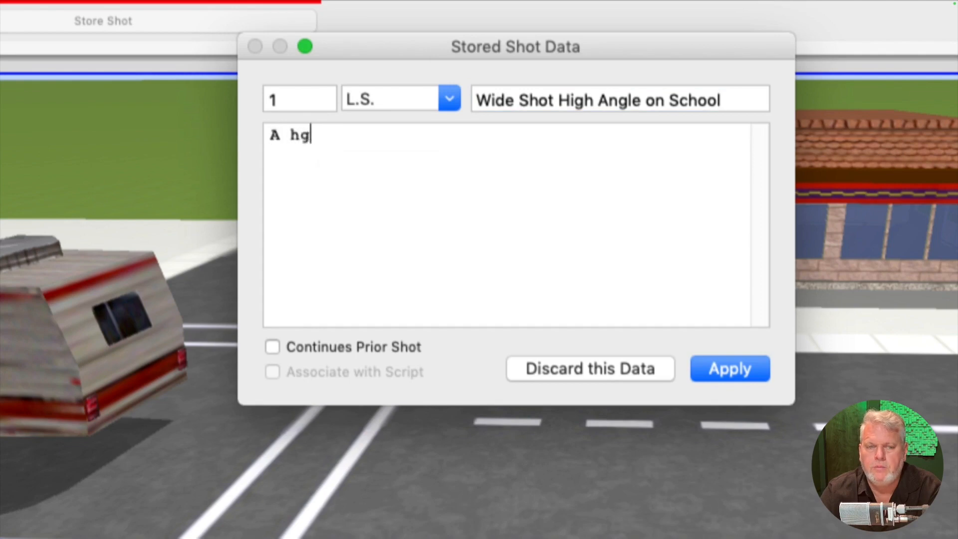
pyautogui.press('BackSpace')
pyautogui.write('igh angle movi')
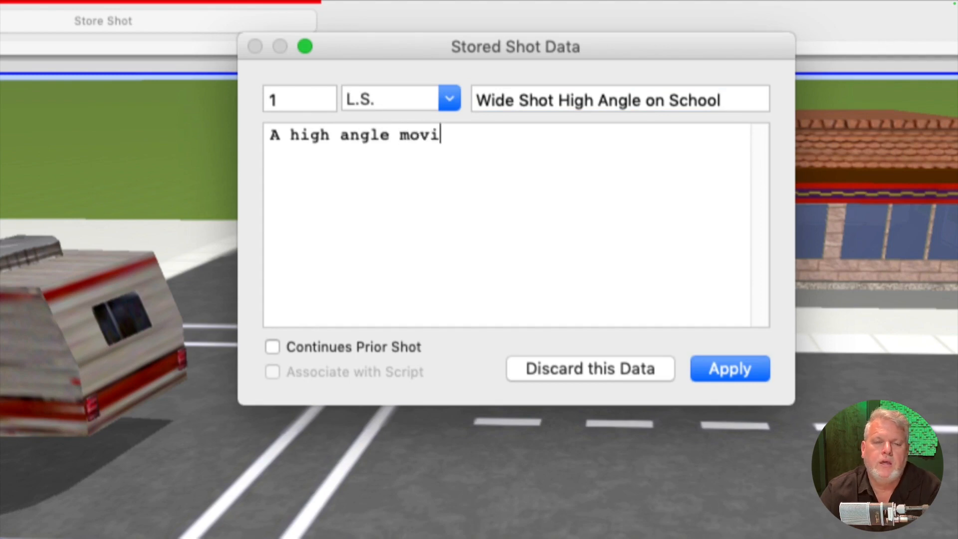
pyautogui.write('ng drone shot')
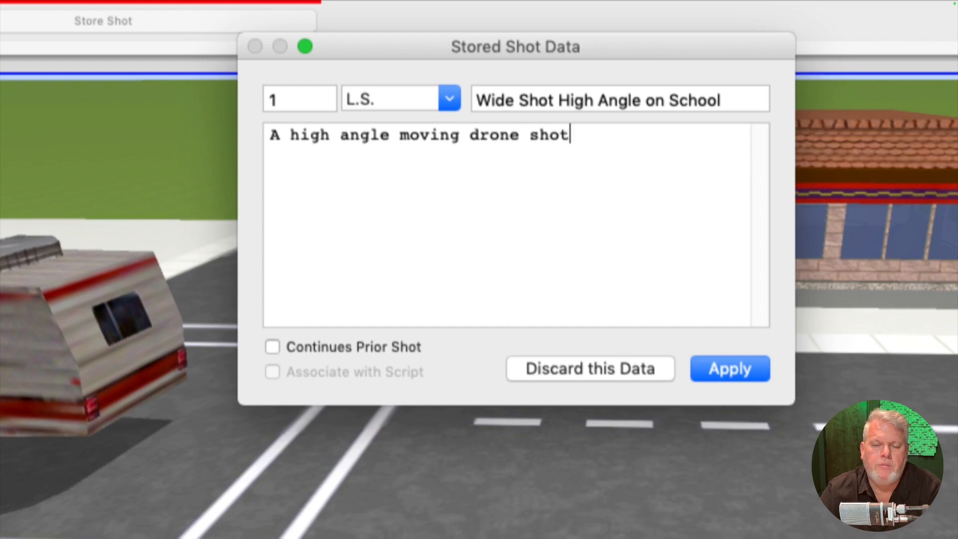
pyautogui.write(' towa')
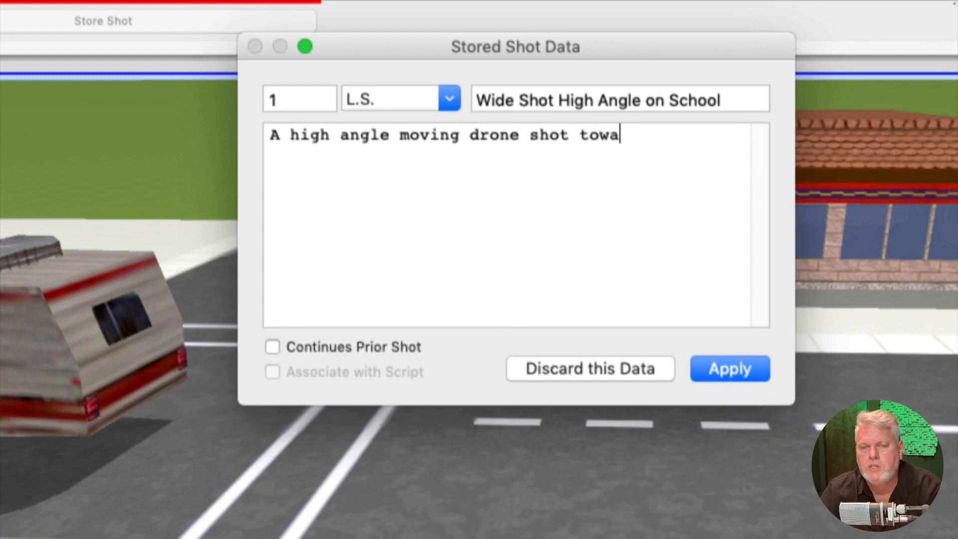
pyautogui.write('rds the Me')
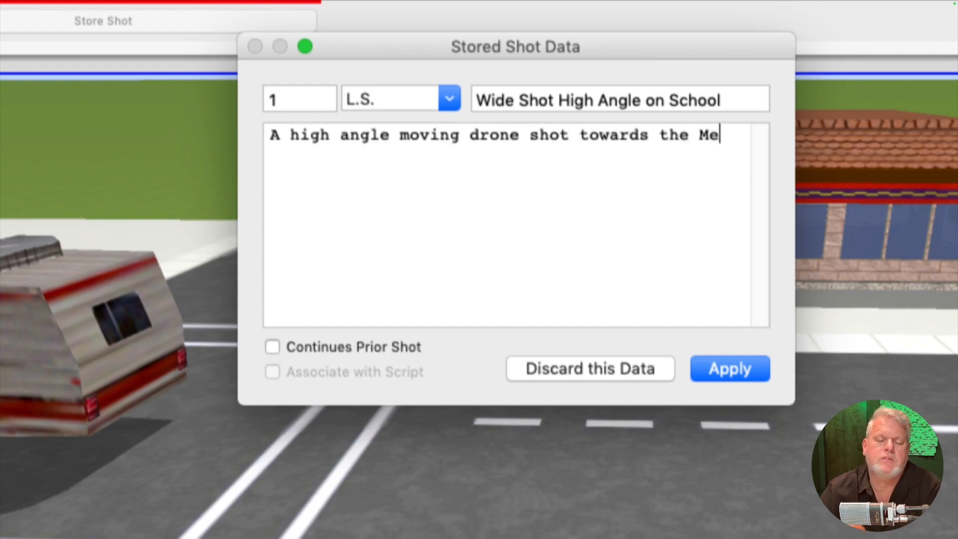
pyautogui.write('diaTech Sch')
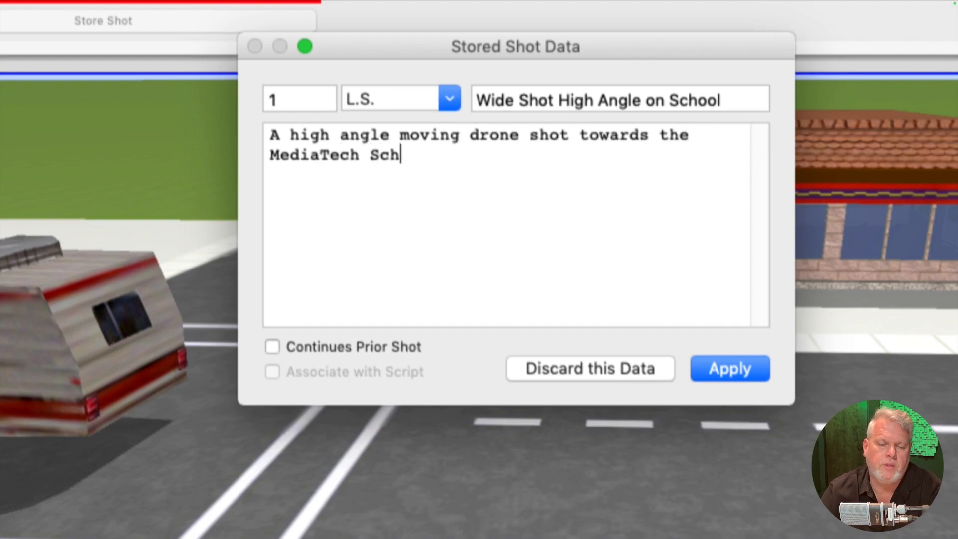
pyautogui.write('ool B')
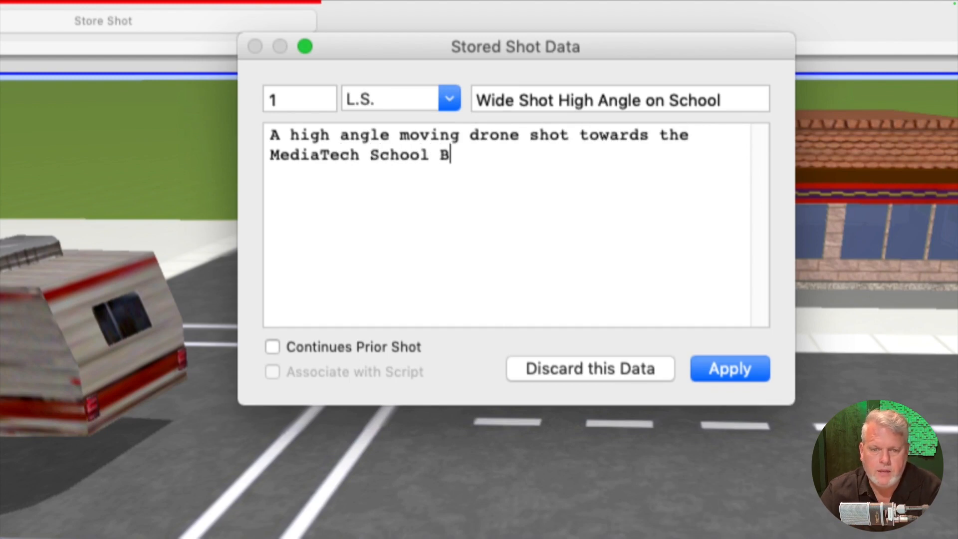
pyautogui.write('uilding.')
# Add the line 'Narrator: "Here at MediaTech Institute, we make it a priority to get to...."' below the description and apply the shot data
pyautogui.press('Return')
pyautogui.press('Return')
pyautogui.write('Narr')
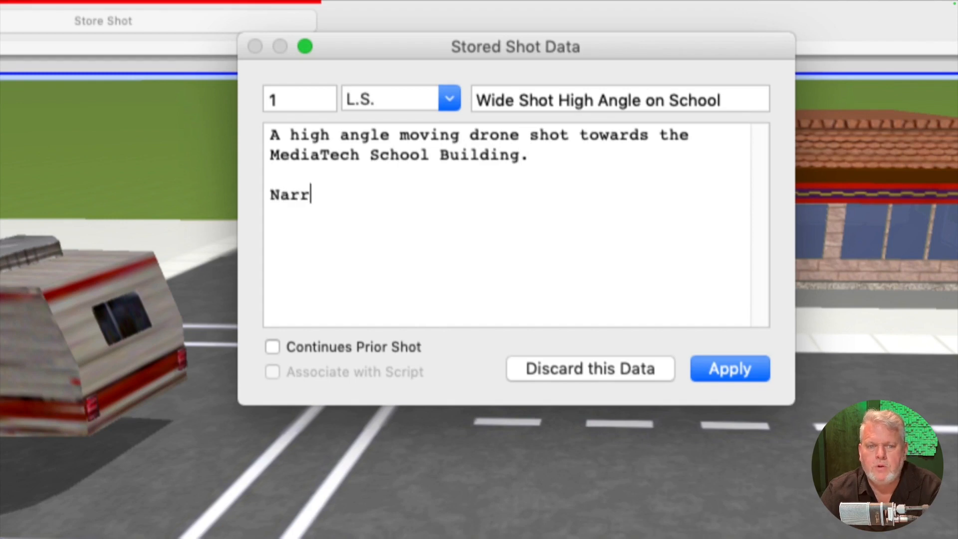
pyautogui.write('ator: "Here ')
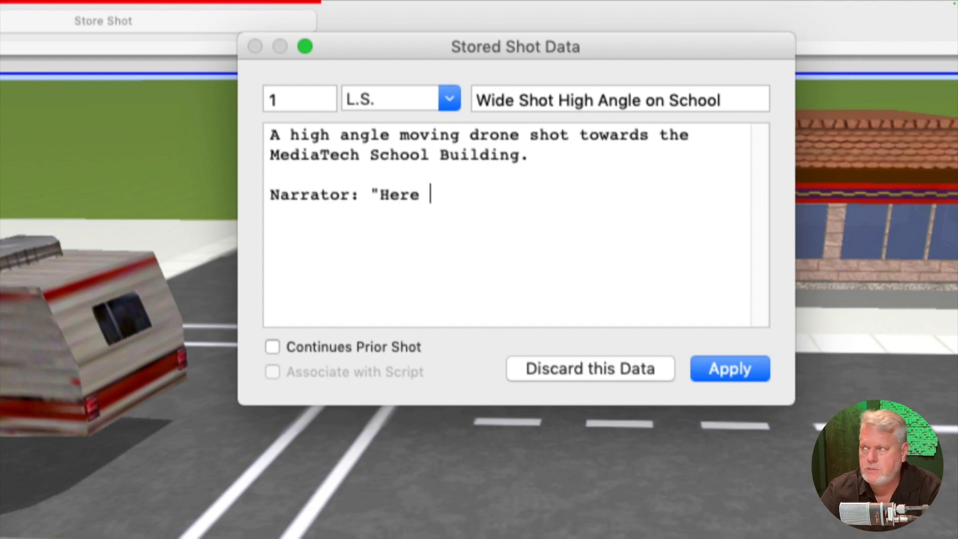
pyautogui.write('at MediaT')
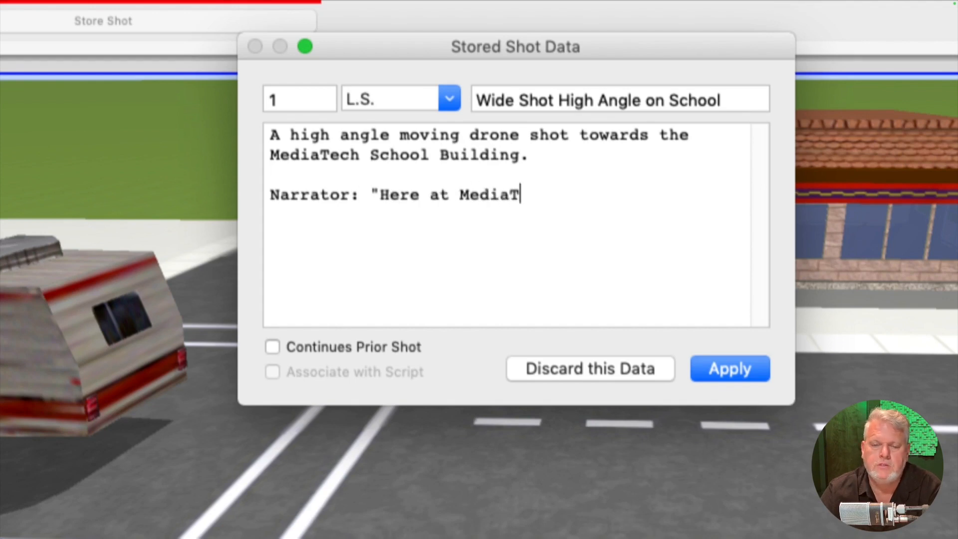
pyautogui.write('ech Instit')
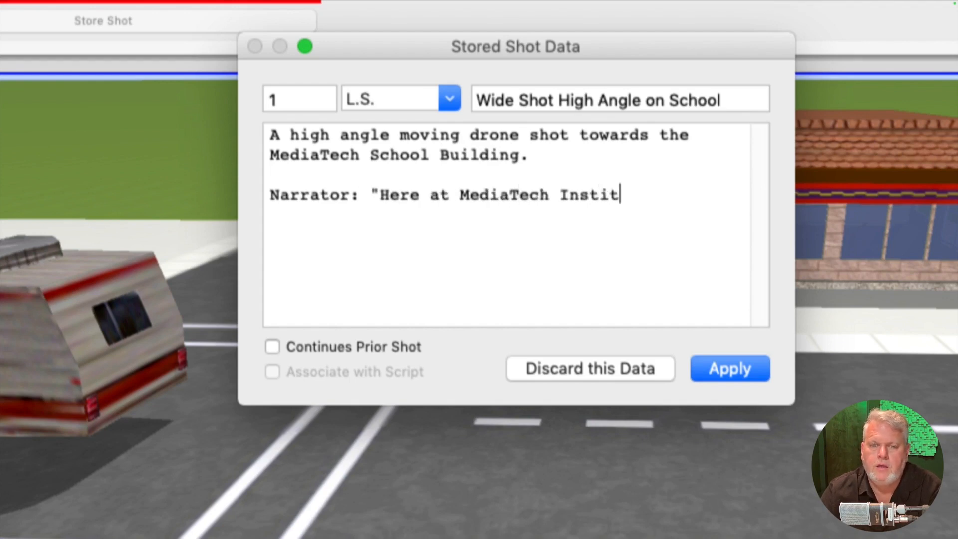
pyautogui.write('ute, we make it a')
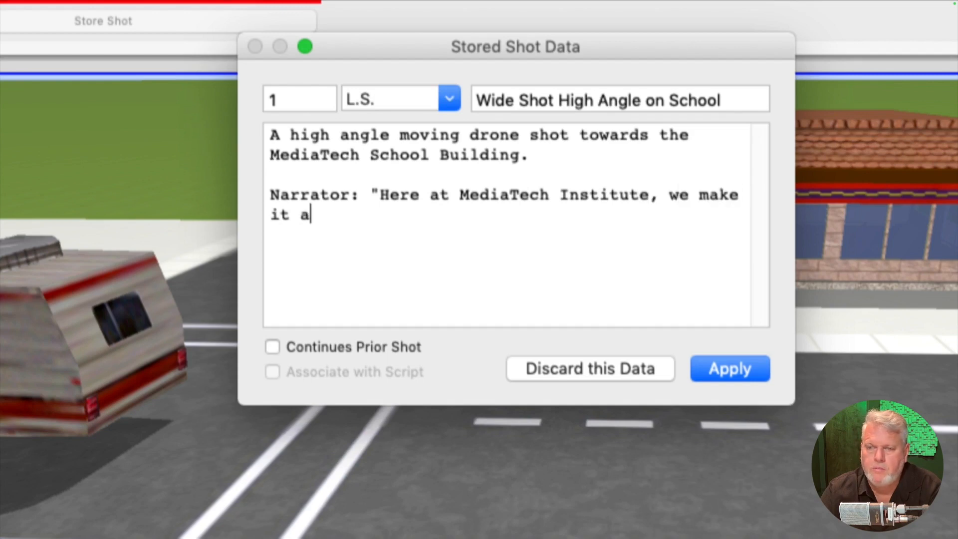
pyautogui.write(' prio')
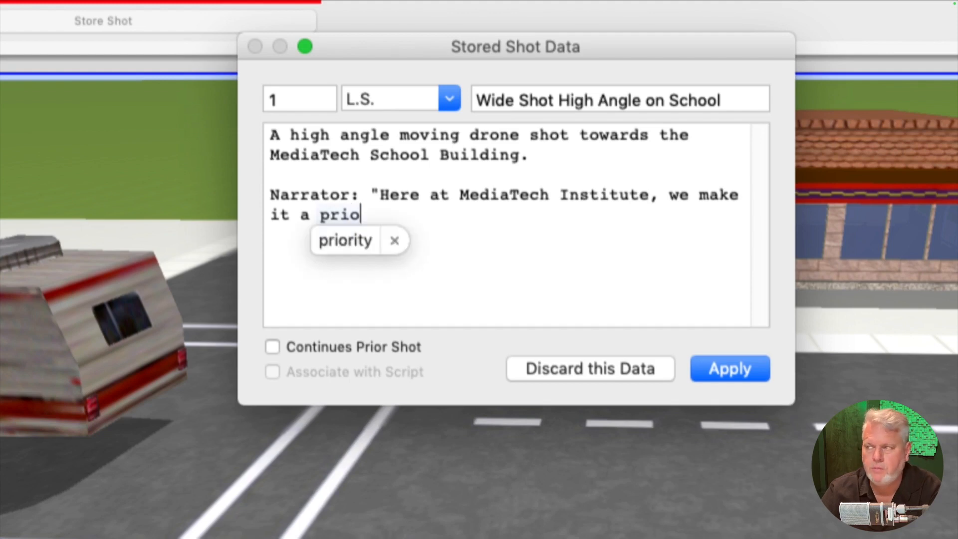
pyautogui.write('rity to ')
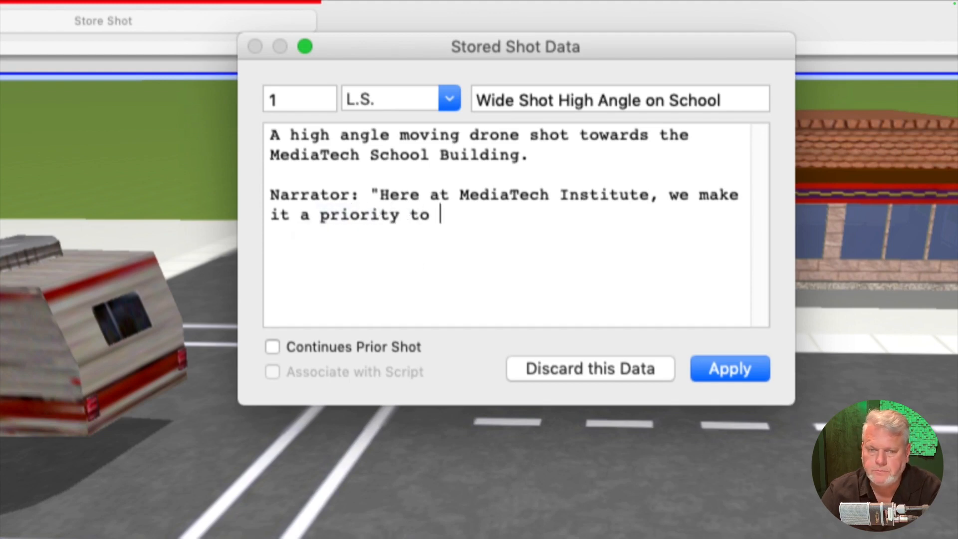
pyautogui.write('get to....')
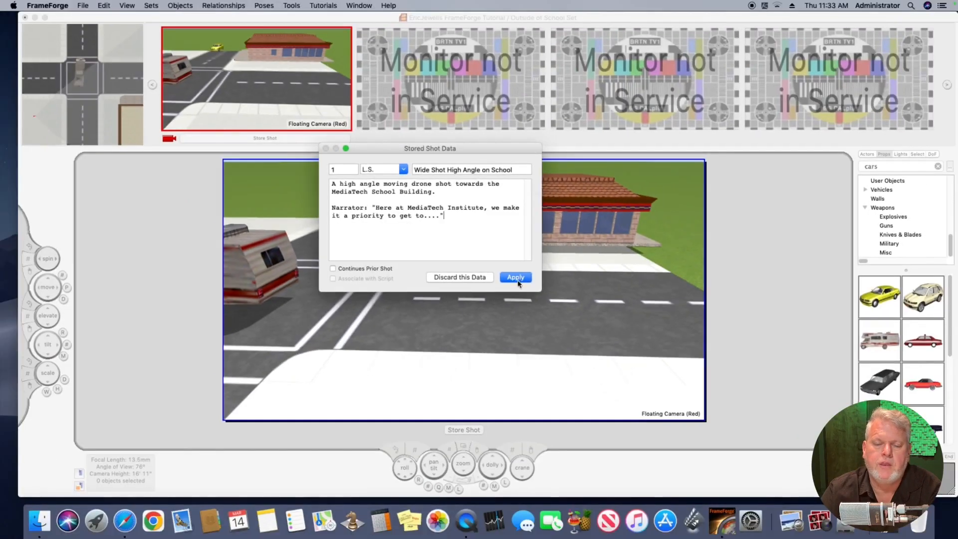
pyautogui.click(516, 278)
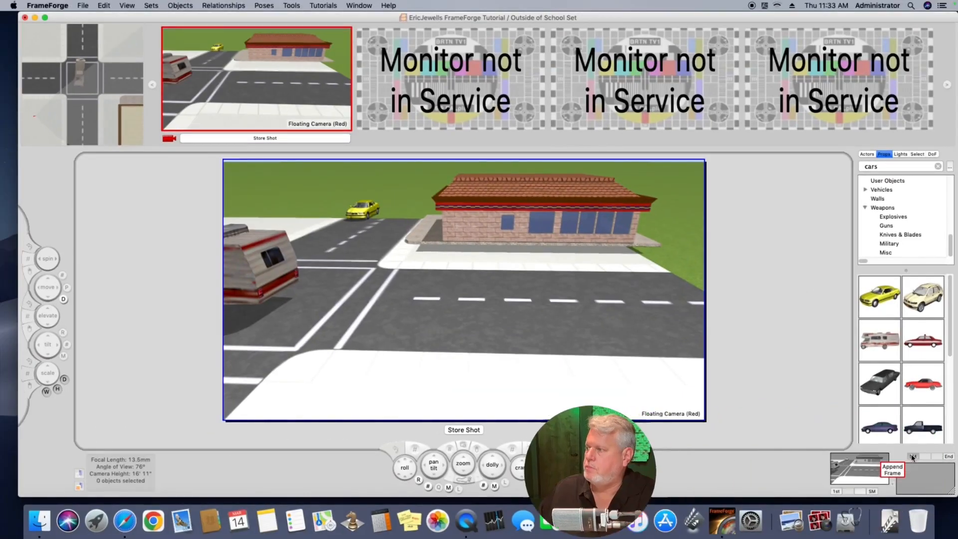
# In the Shot Manager, overlay a red upward arrow on the foreground of shot 1, shrink it to about half size, and return to the set
pyautogui.click(912, 457)
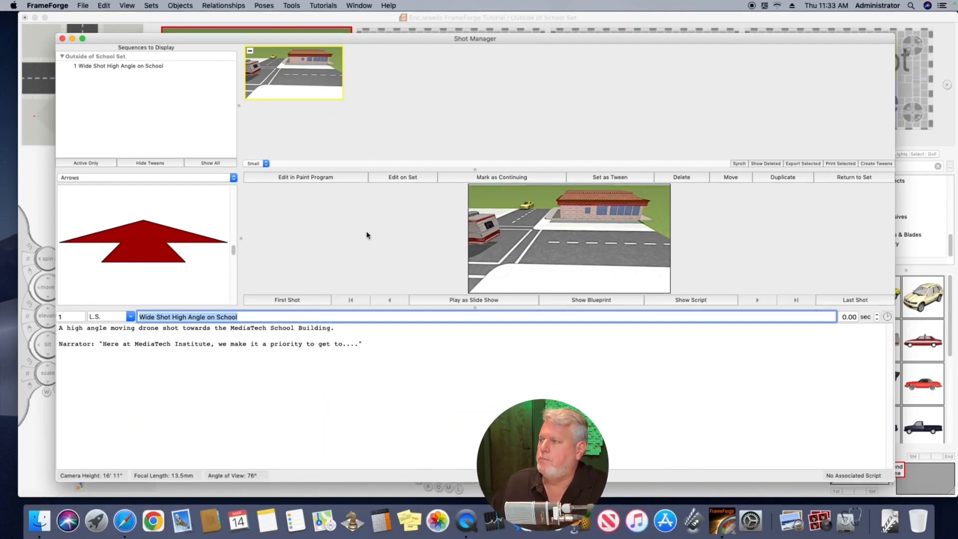
pyautogui.moveTo(151, 242); pyautogui.dragTo(585, 265)
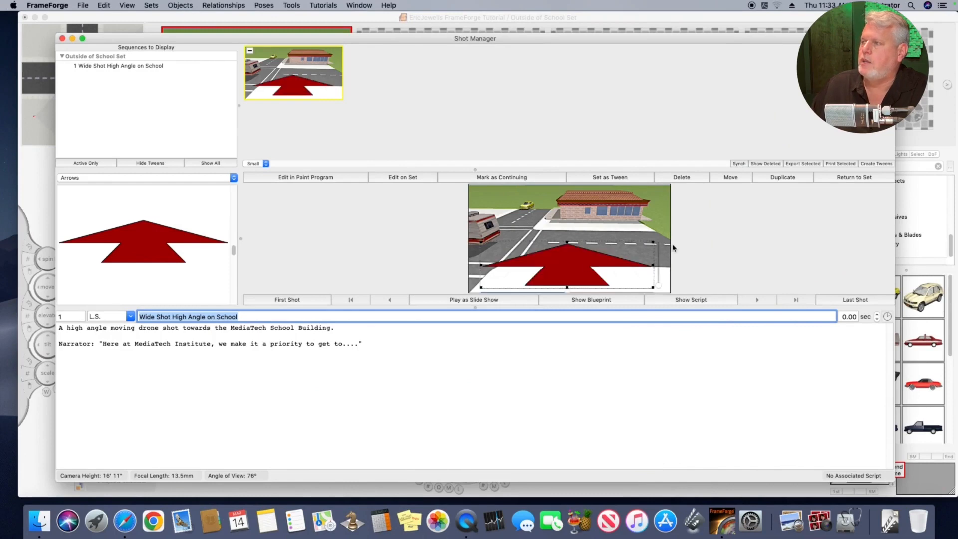
pyautogui.moveTo(652, 245); pyautogui.dragTo(574, 272)
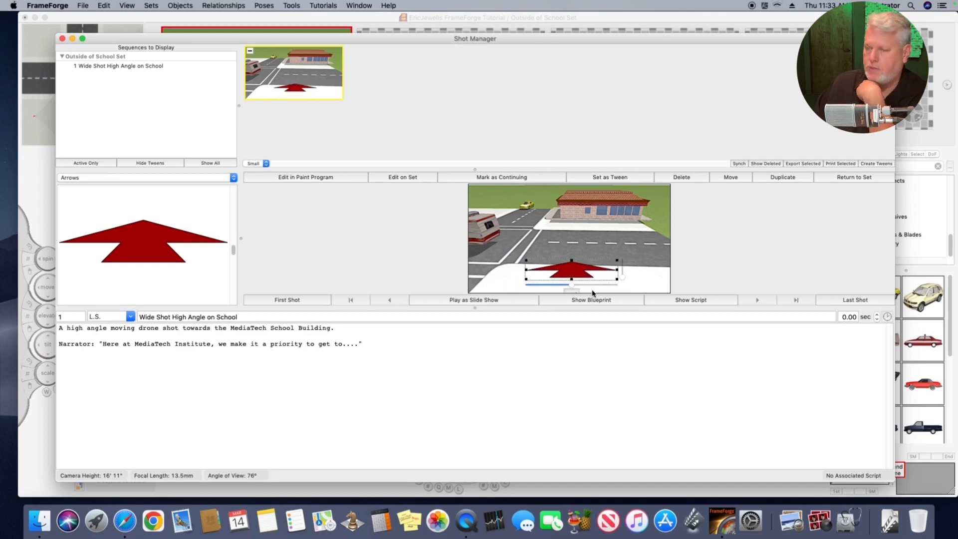
pyautogui.moveTo(572, 279); pyautogui.dragTo(571, 284)
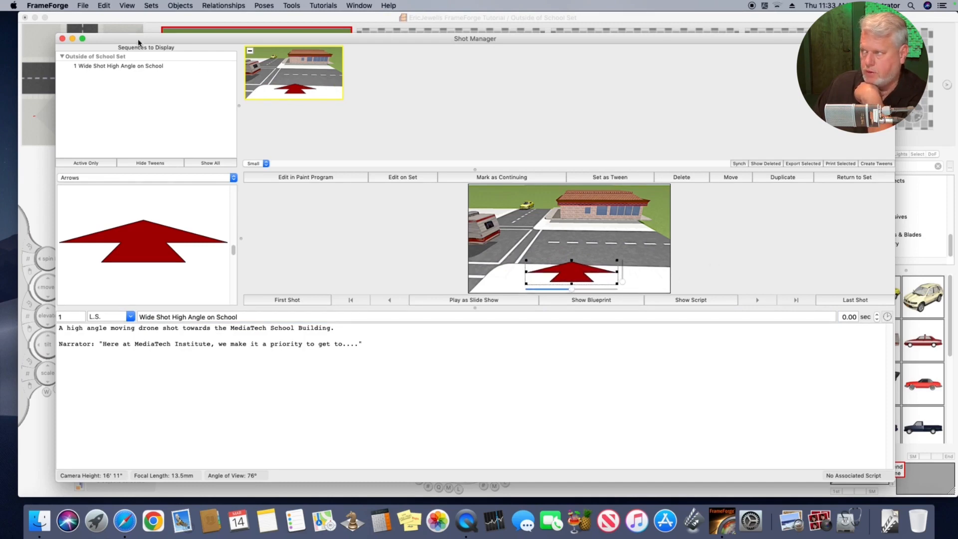
pyautogui.click(62, 38)
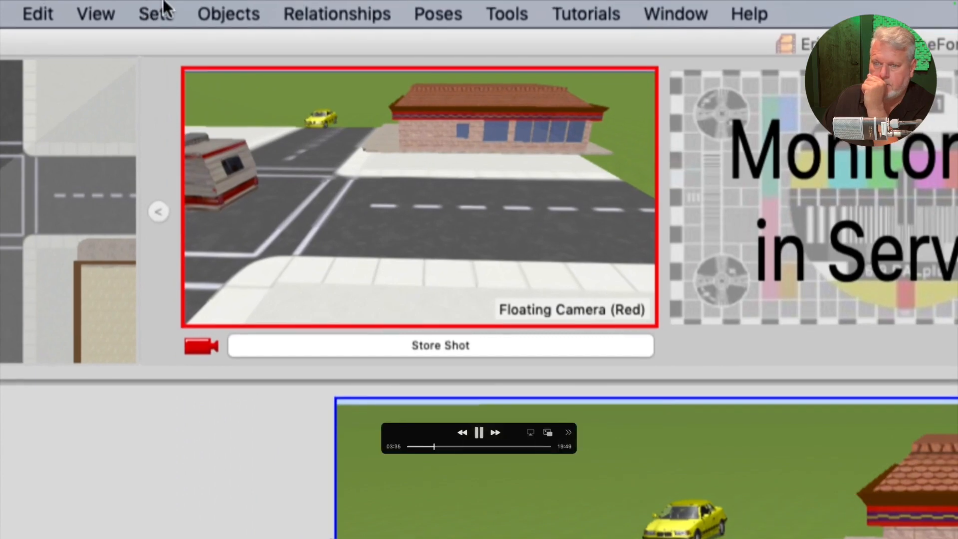
# Go to the Classroom Set and dismiss the hint about the prior set
pyautogui.click(158, 11)
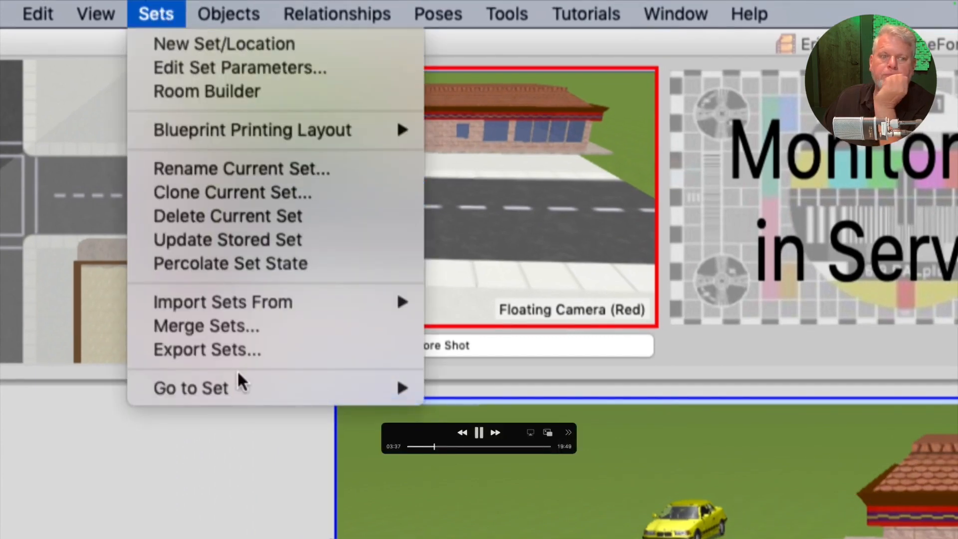
pyautogui.moveTo(278, 390)
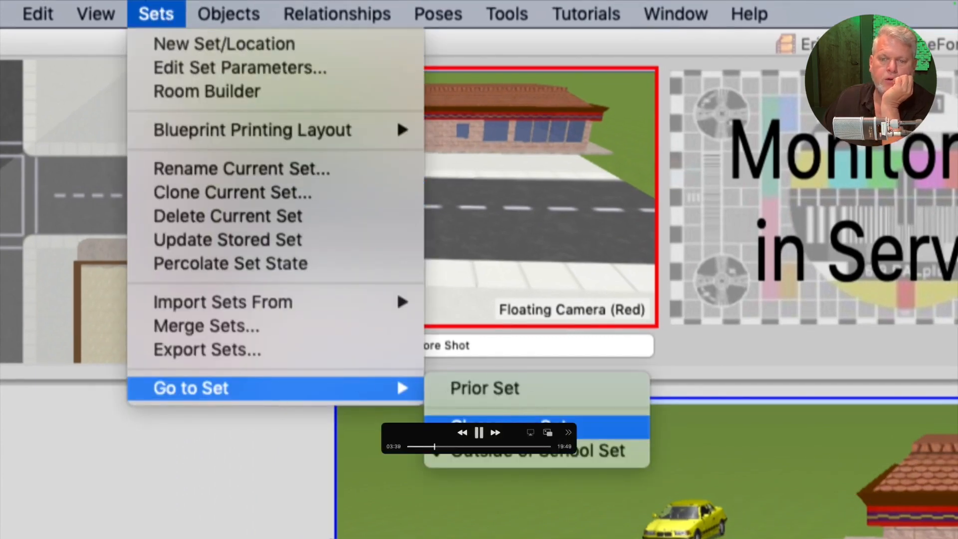
pyautogui.click(539, 428)
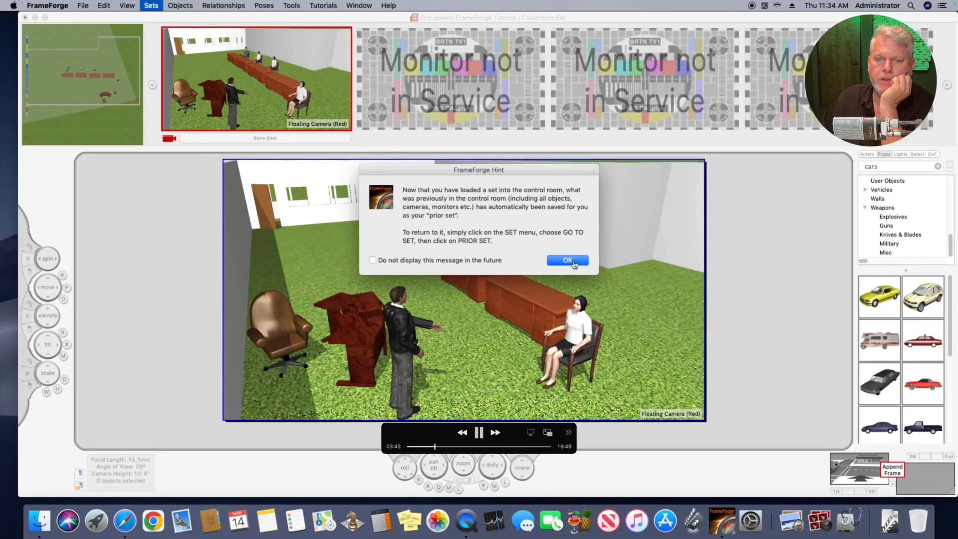
pyautogui.click(569, 260)
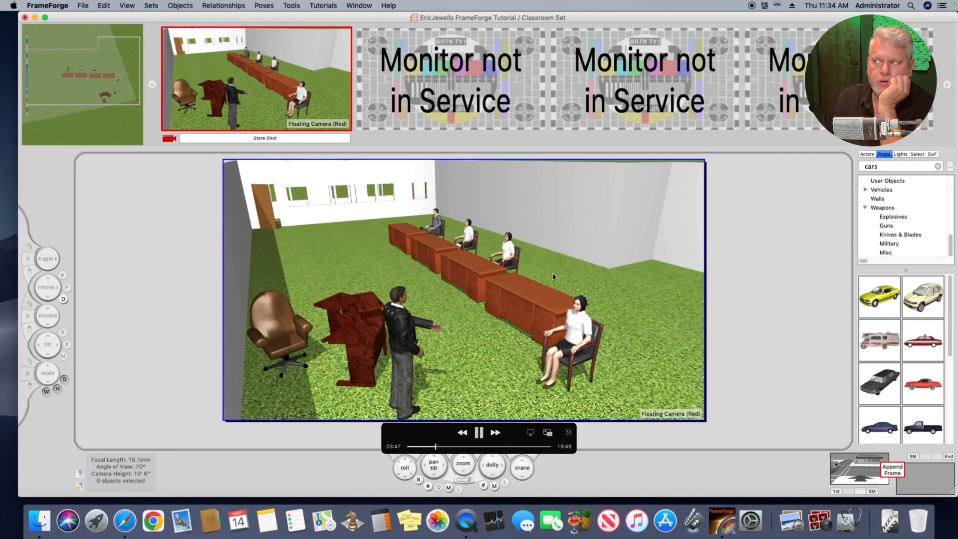
# Store the Red camera's classroom shot with shot number 2 and shot type L.S
pyautogui.moveTo(434, 466); pyautogui.dragTo(435, 476)
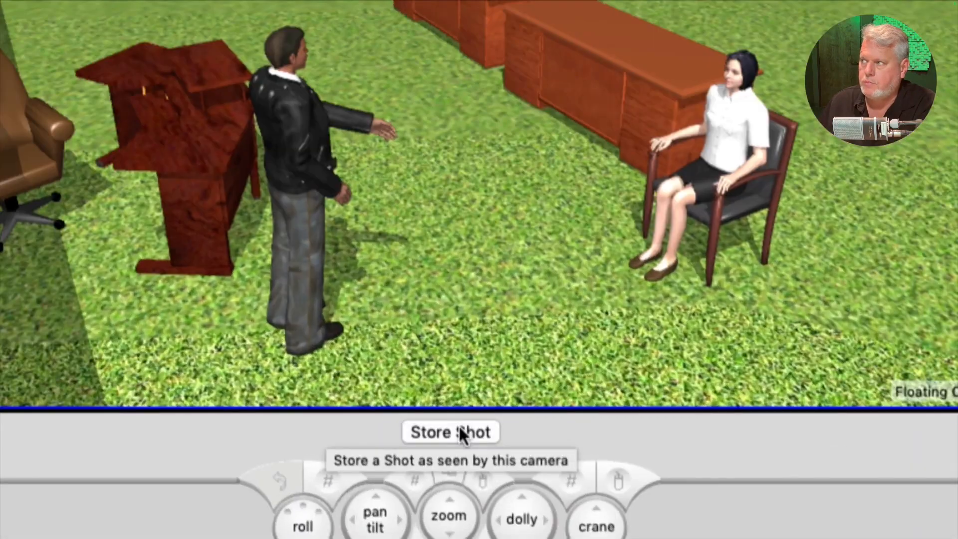
pyautogui.click(459, 433)
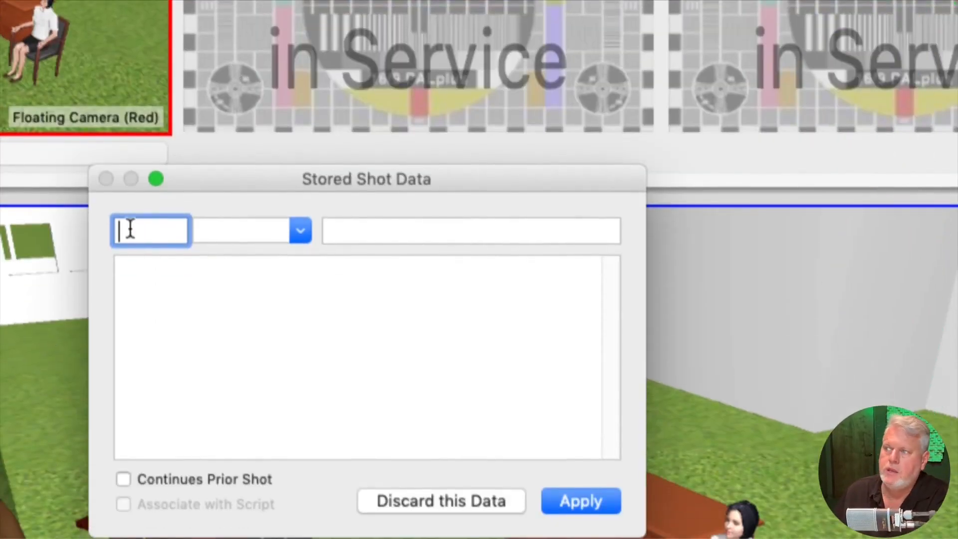
pyautogui.write('2')
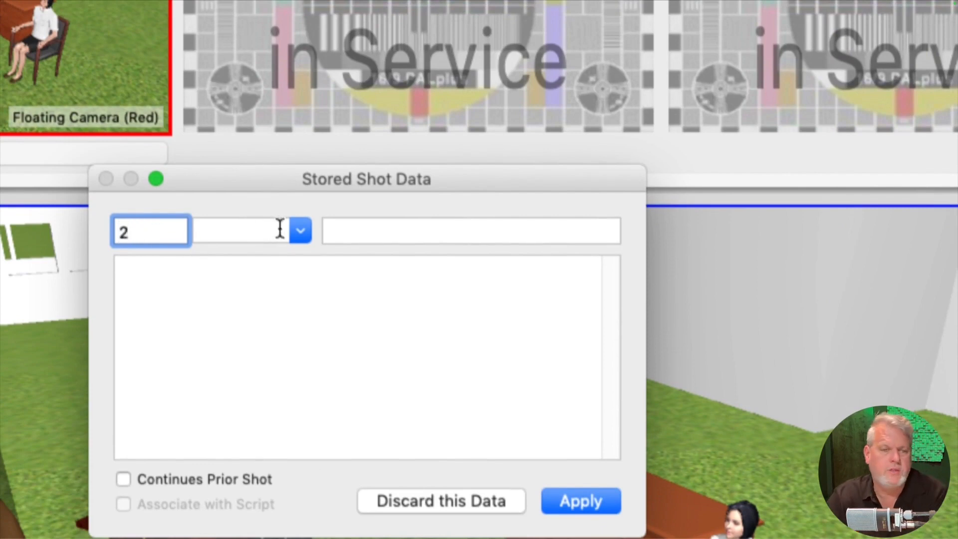
pyautogui.click(300, 231)
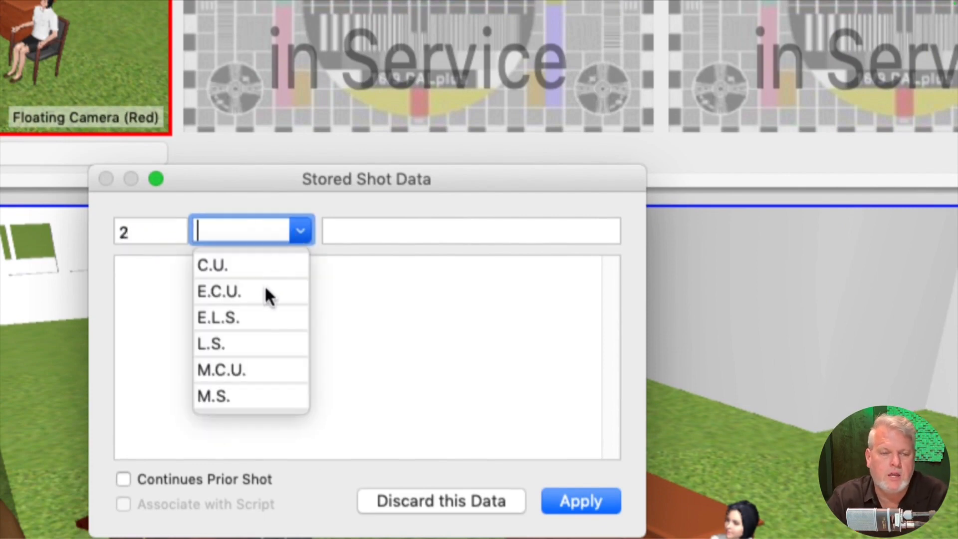
pyautogui.click(231, 341)
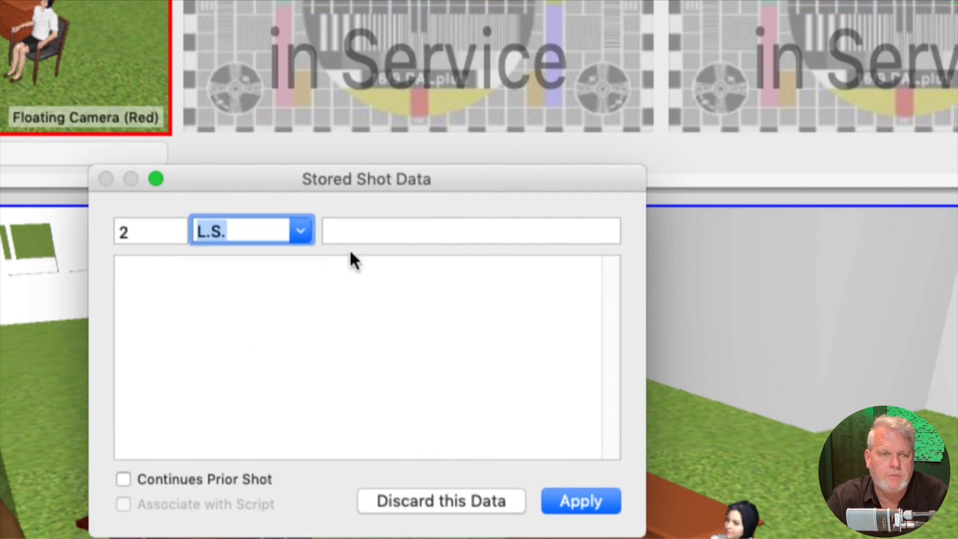
# Enter "Wide zoom shot of Classroom" as the one-line description of shot 2
pyautogui.click(364, 233)
pyautogui.write('Wid')
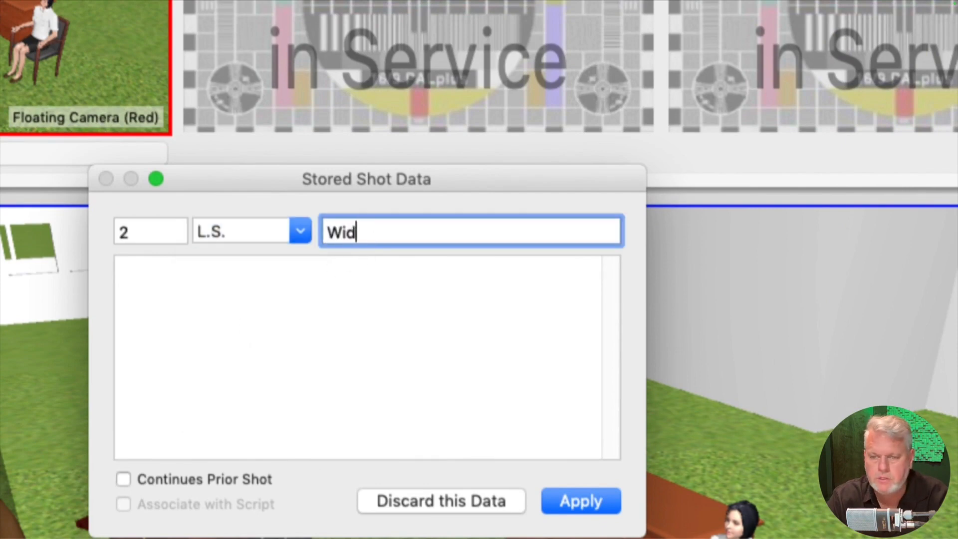
pyautogui.write('e shot of ')
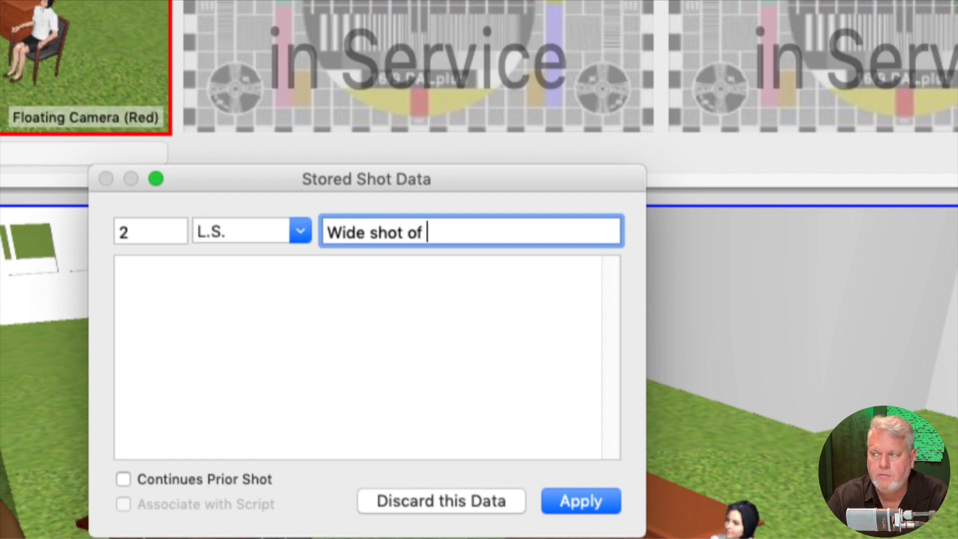
pyautogui.write('Classroom')
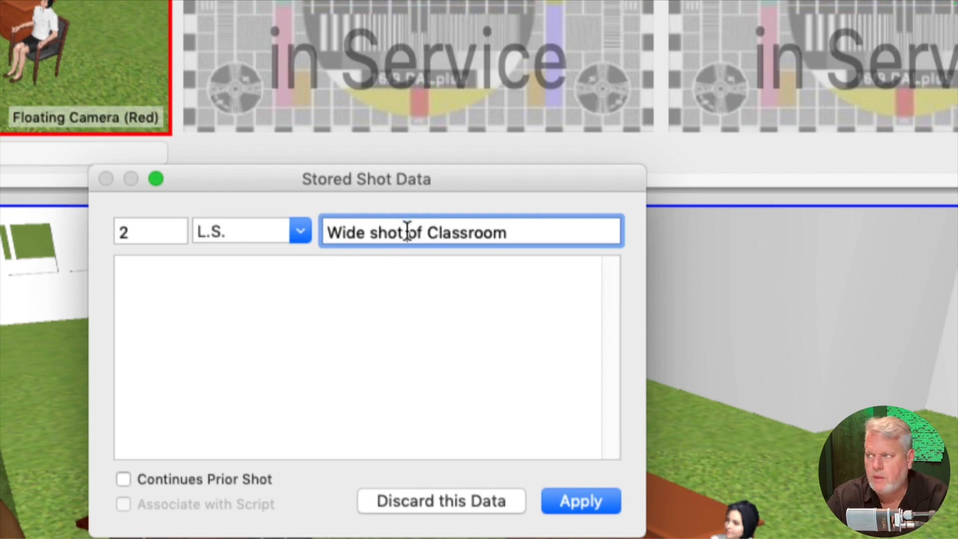
pyautogui.click(369, 234)
pyautogui.write('soom')
pyautogui.press('BackSpace')
pyautogui.press('BackSpace')
pyautogui.press('BackSpace')
pyautogui.press('BackSpace')
pyautogui.write('zoom')
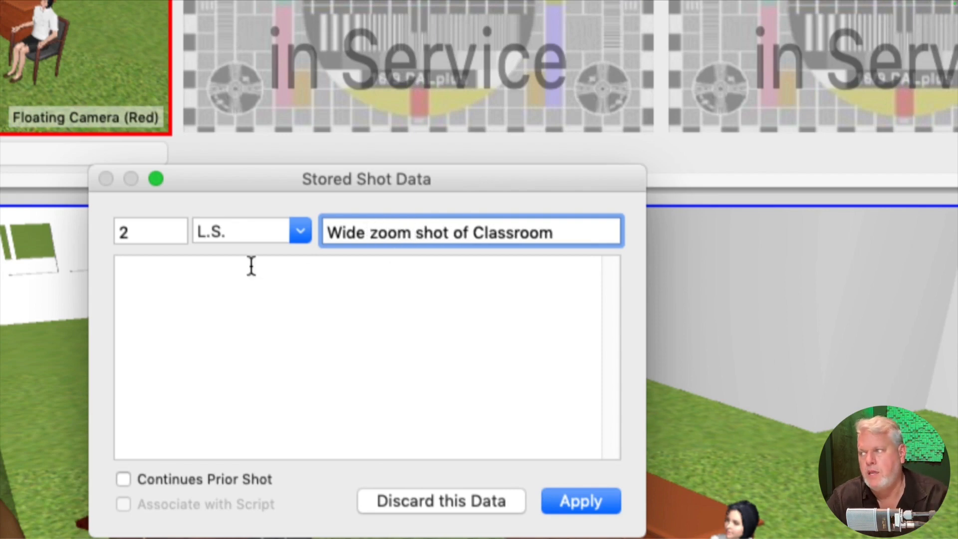
# Write the full shot description "High angle wide shot zooms slowly into classroom filled with students as teacher lectures"
pyautogui.click(215, 279)
pyautogui.write('Hi')
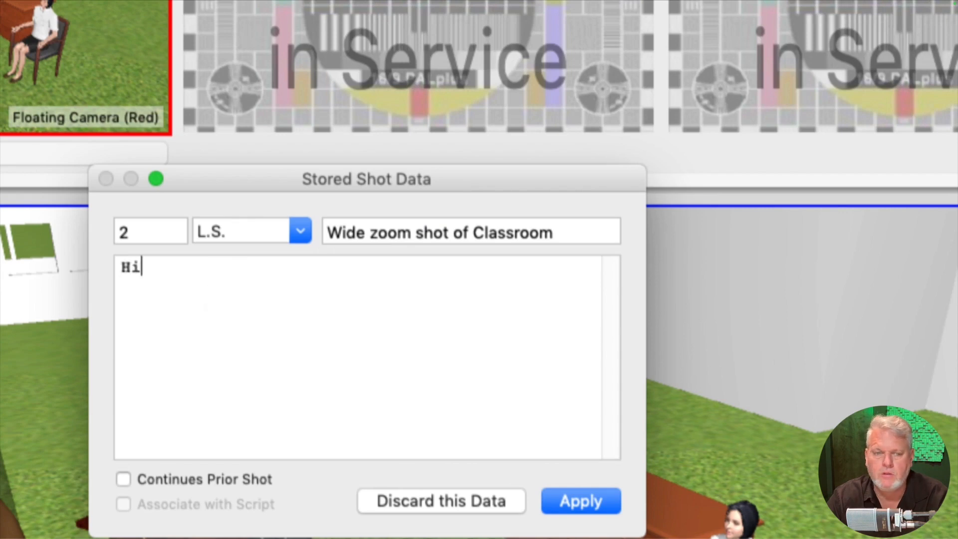
pyautogui.write('gh angl')
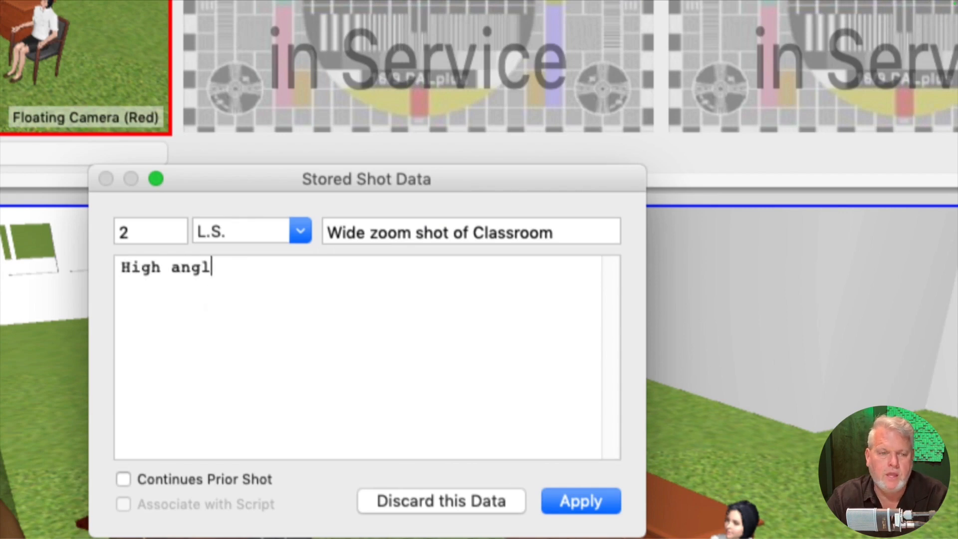
pyautogui.write('e wide sho')
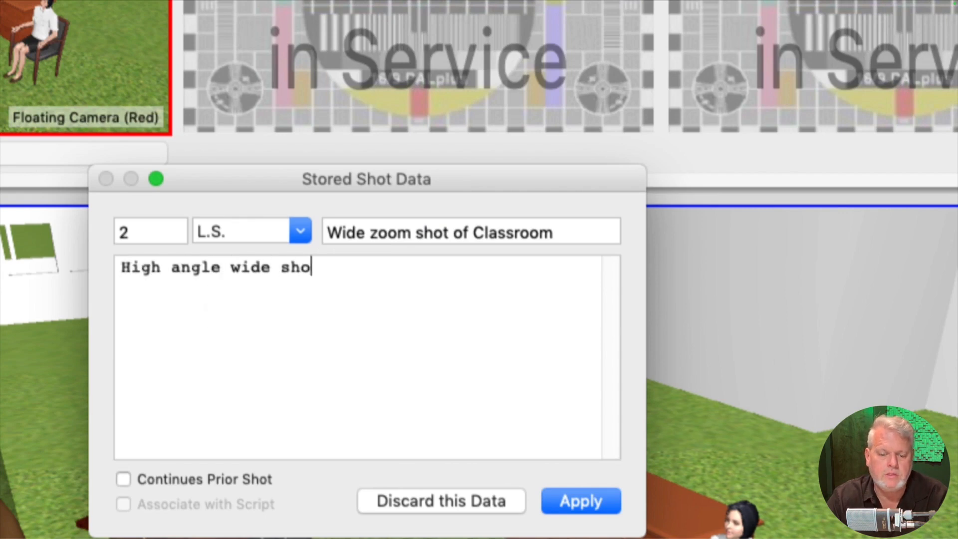
pyautogui.write('t zooms sl')
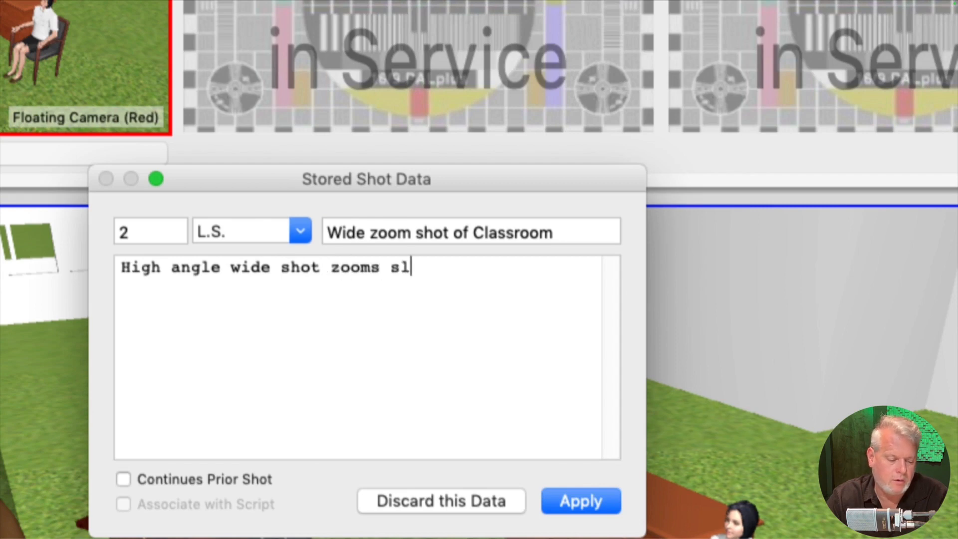
pyautogui.write('owly into c')
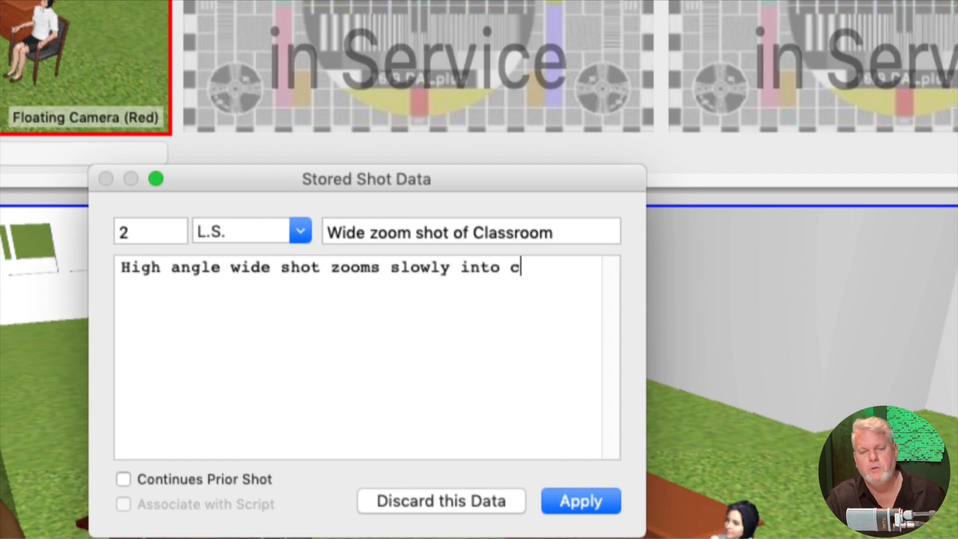
pyautogui.write('lassroom ')
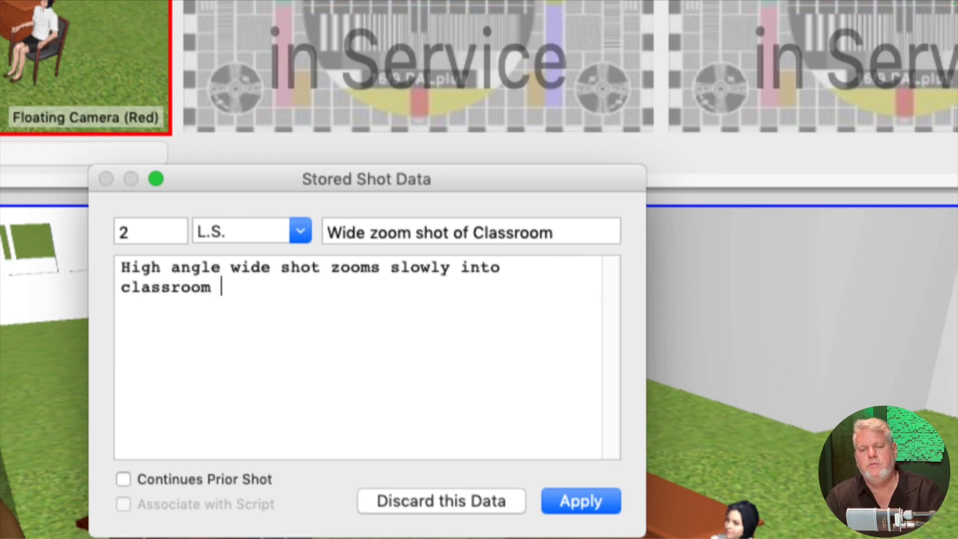
pyautogui.write('filled with students and')
pyautogui.press('BackSpace')
pyautogui.press('BackSpace')
pyautogui.press('BackSpace')
pyautogui.write('s teacher lectur')
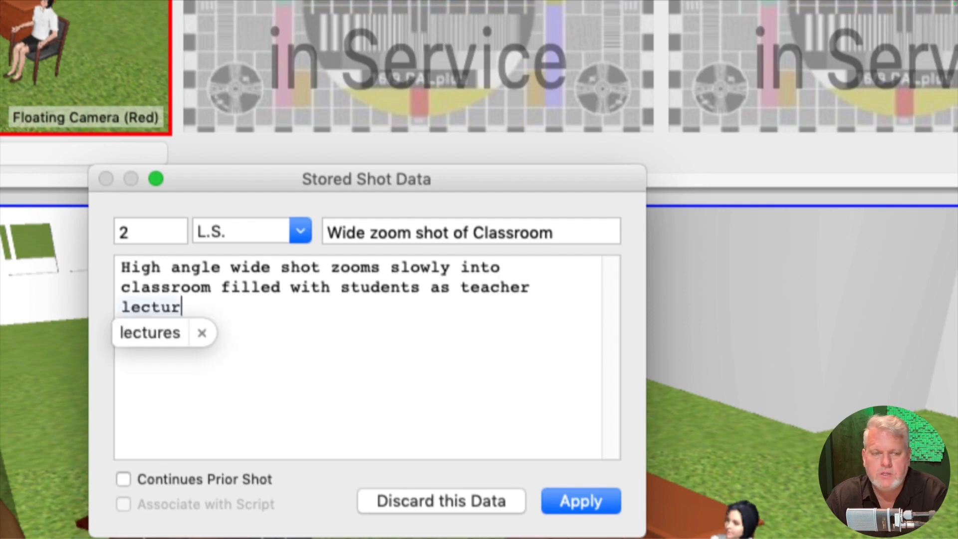
pyautogui.write('es')
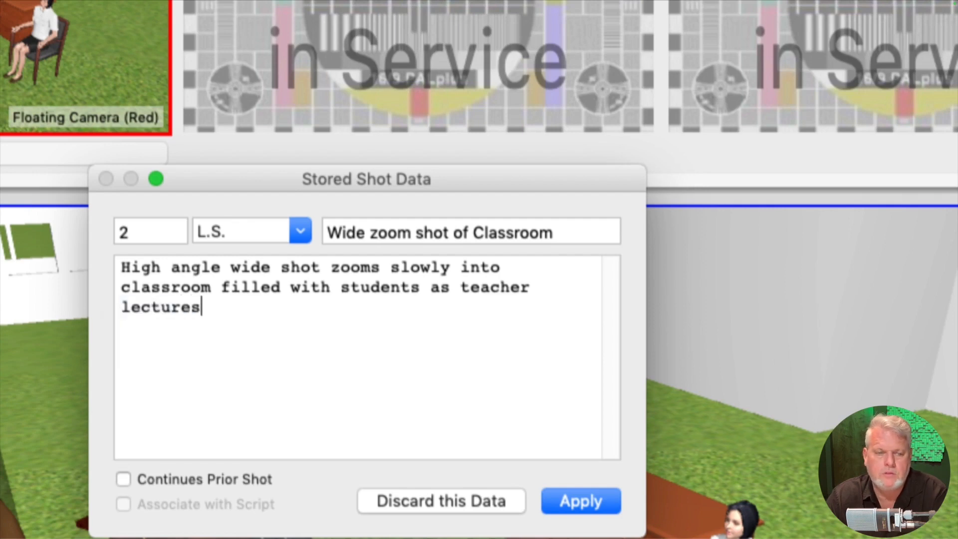
# Below shot 2's description, add a narration line beginning Narrator: "priority to get to know each of our students
pyautogui.write('.  Narrato')
pyautogui.write('rrator')
pyautogui.write(': ')
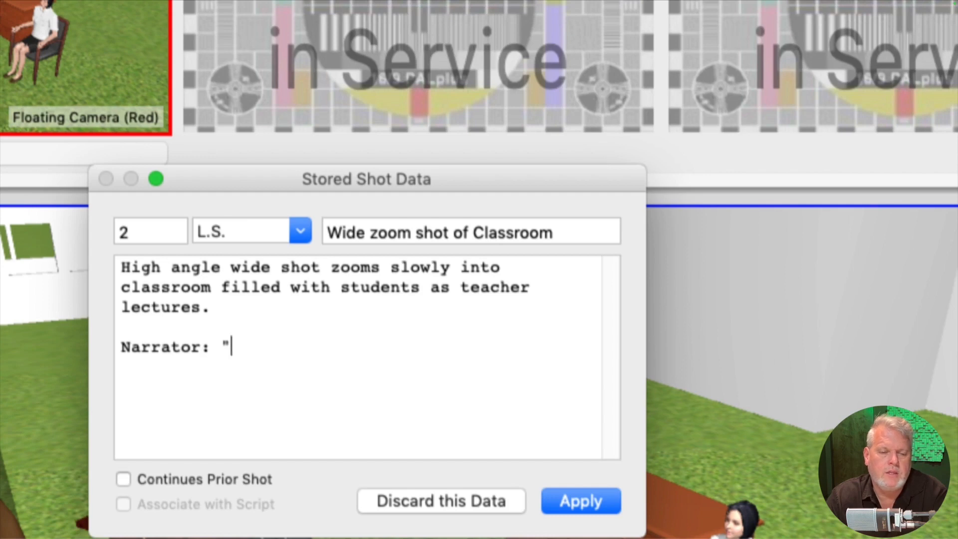
pyautogui.write('"prio')
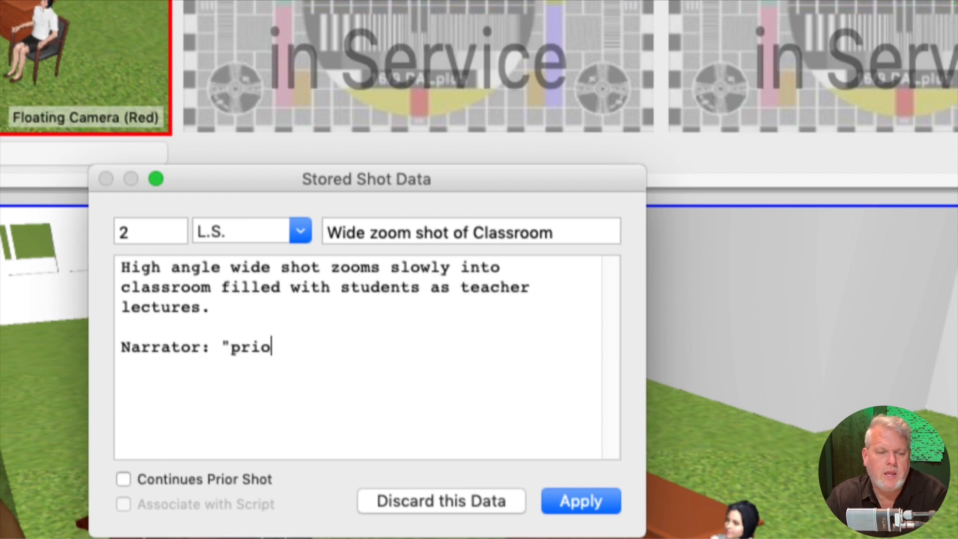
pyautogui.write('rity to ge')
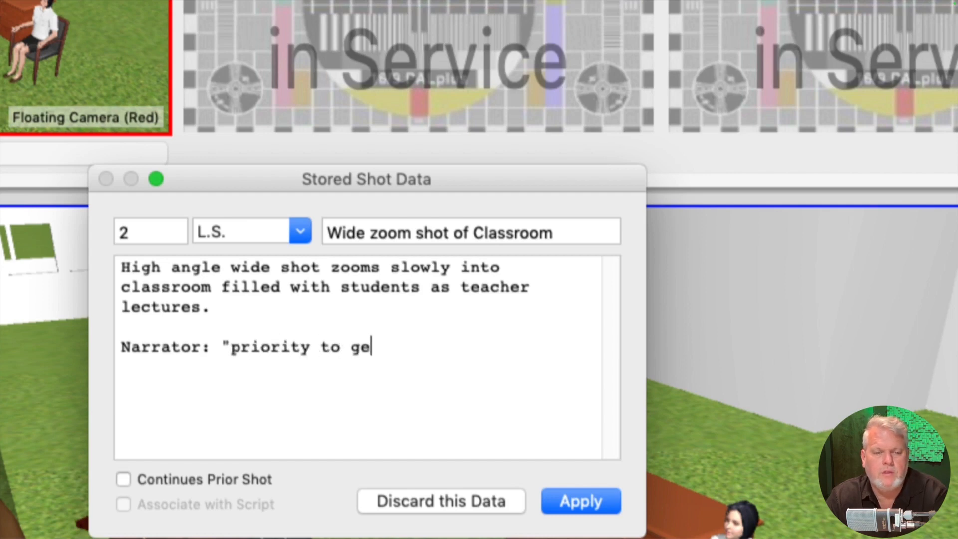
pyautogui.write('t to know ')
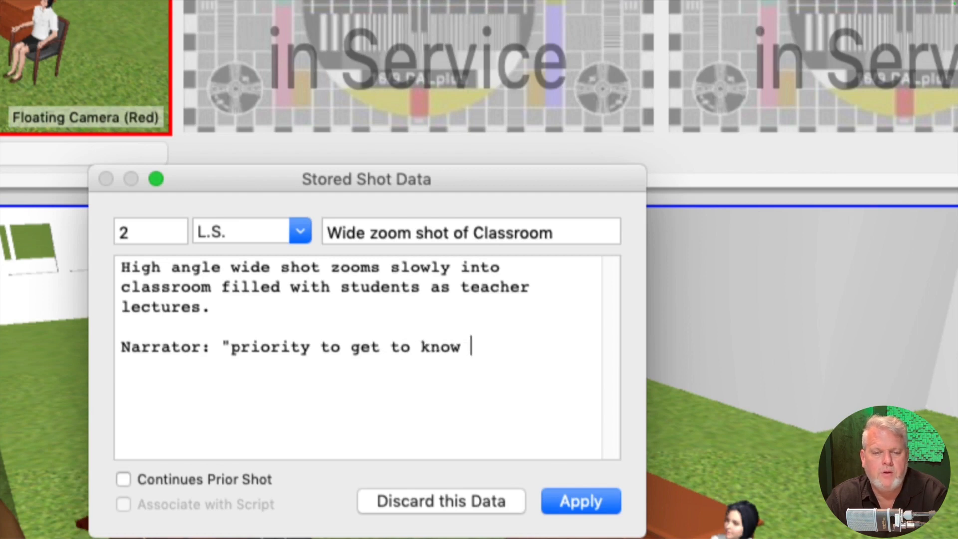
pyautogui.write('each of o')
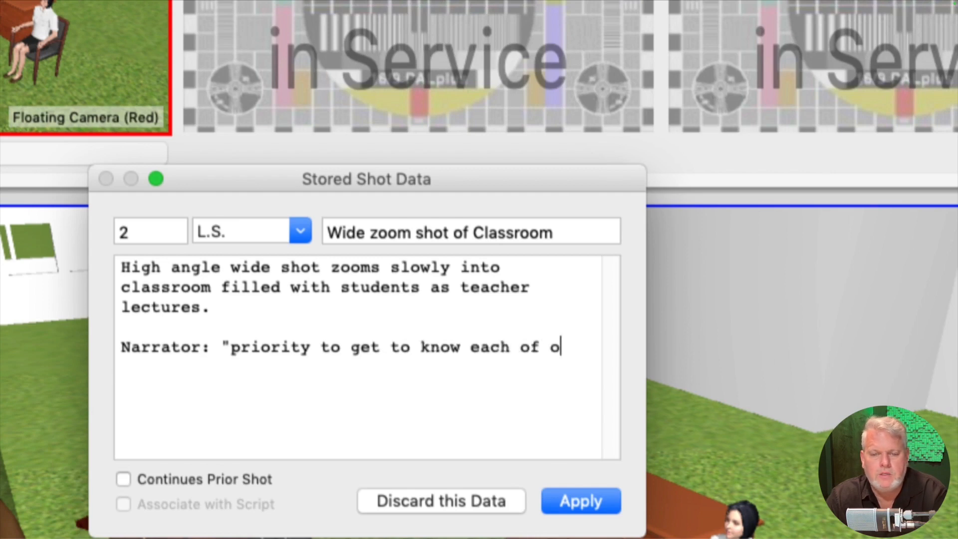
pyautogui.write('ur students')
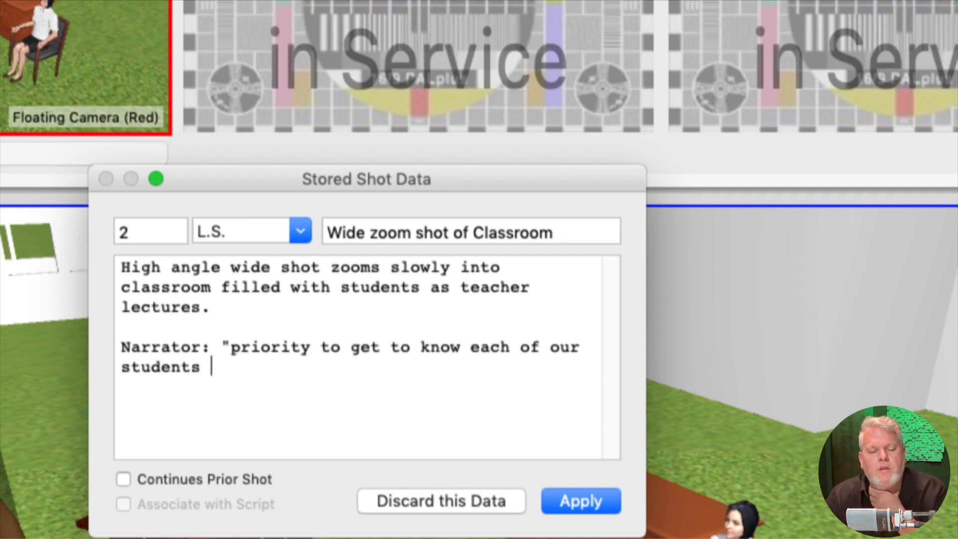
# Complete shot 2's narration with "desires for their future...:" and apply the shot data
pyautogui.write(' desir')
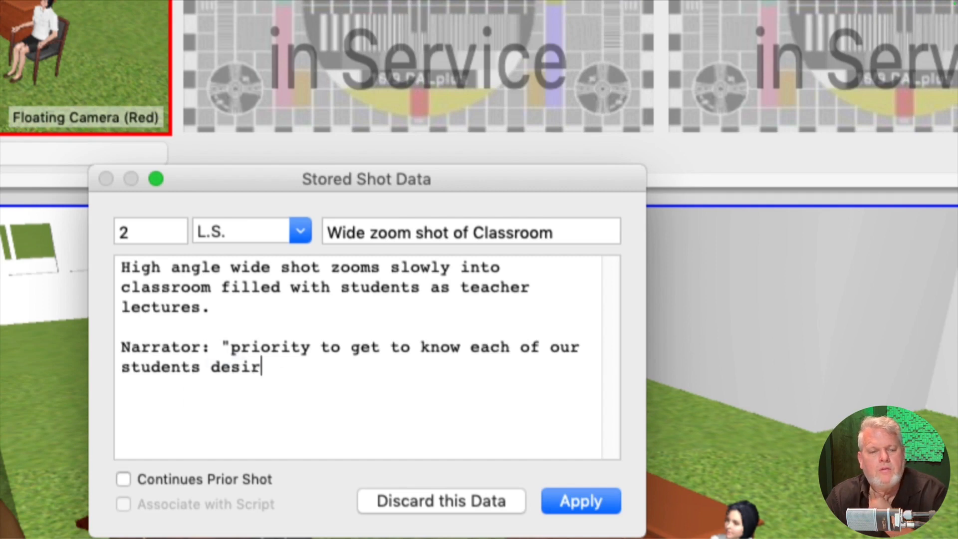
pyautogui.write('es for the ')
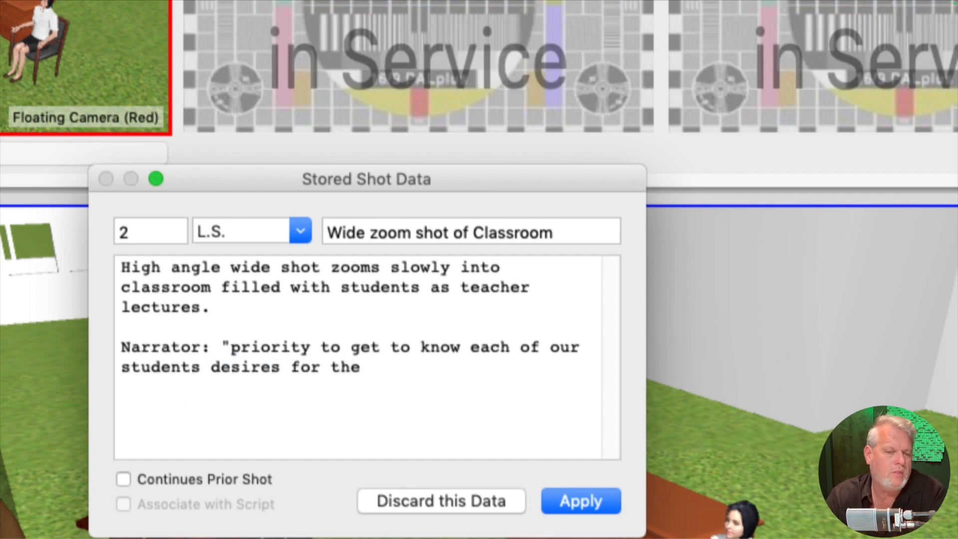
pyautogui.write('i')
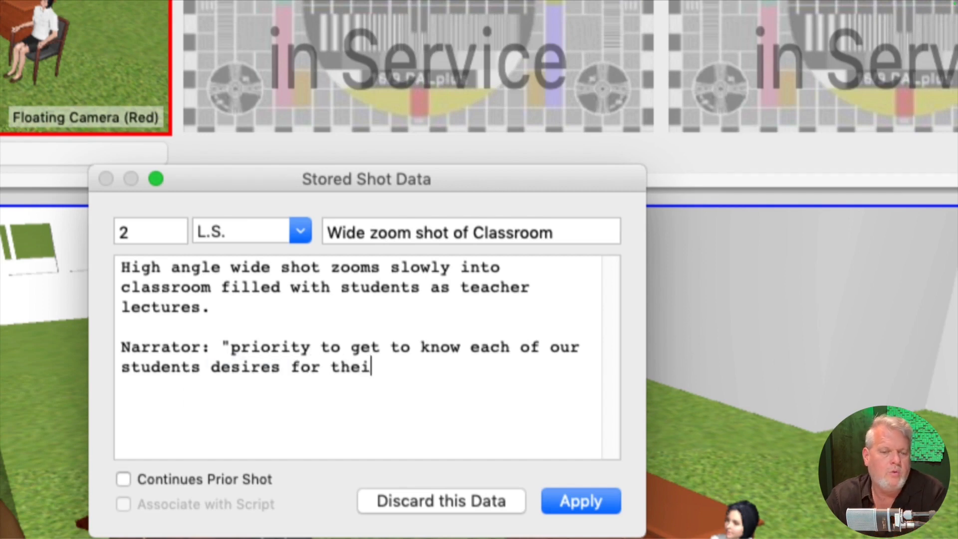
pyautogui.write('r future')
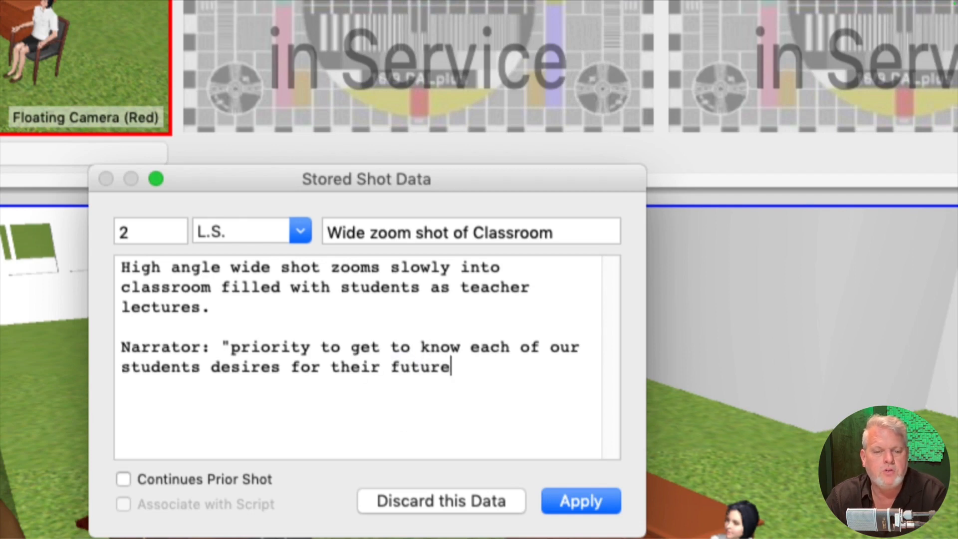
pyautogui.write('...:')
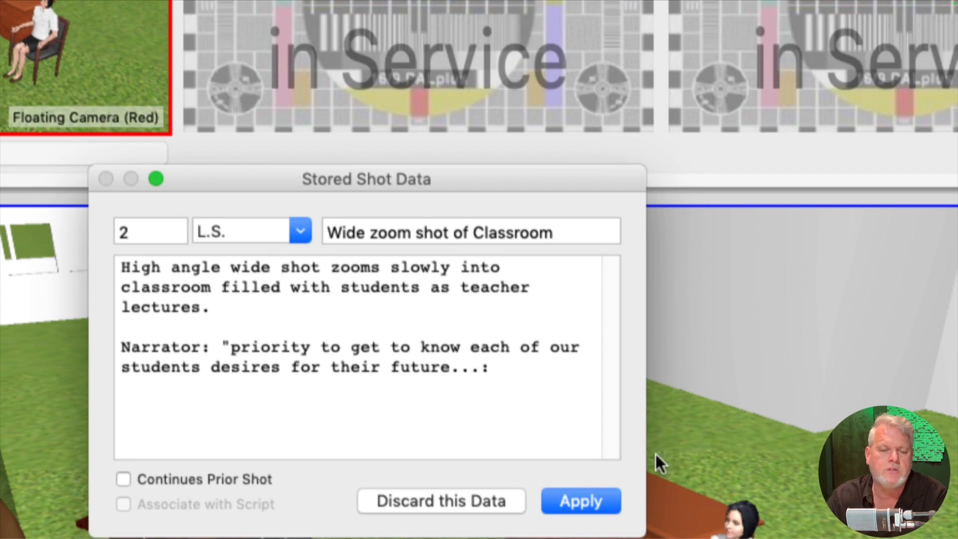
pyautogui.click(589, 500)
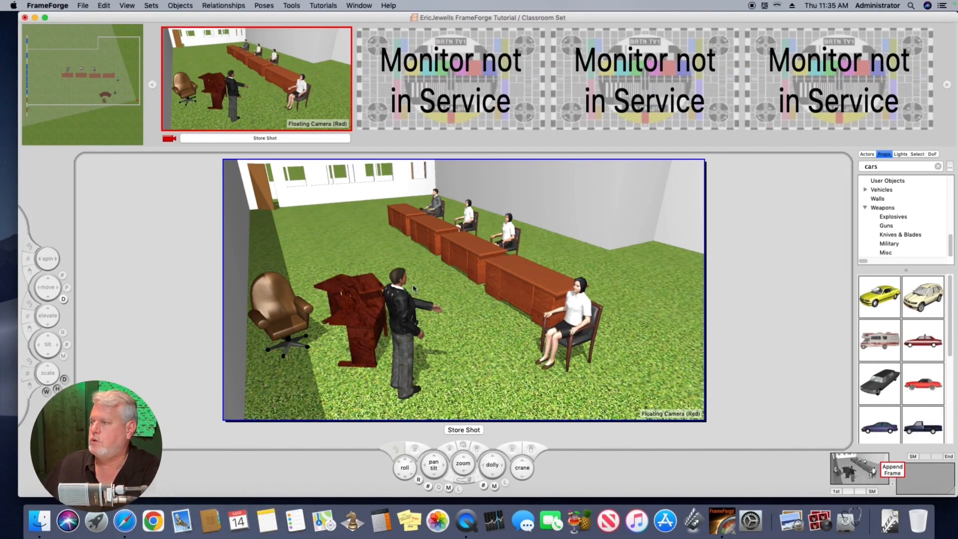
# Move the Red camera in the overhead blueprint to just beside the teacher and return to its view
pyautogui.click(126, 93)
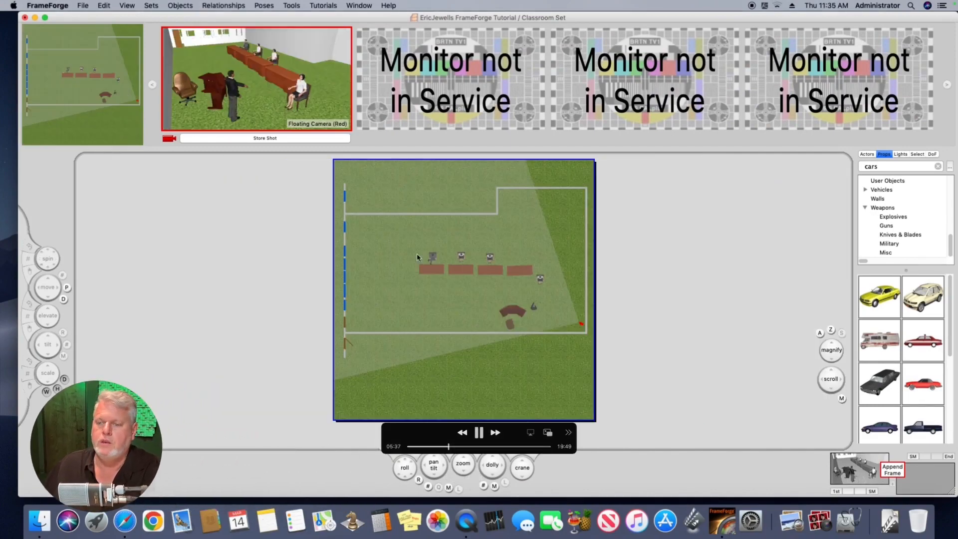
pyautogui.moveTo(582, 328)
pyautogui.mouseDown()
pyautogui.moveTo(569, 306)
pyautogui.moveTo(546, 304)
pyautogui.mouseUp()
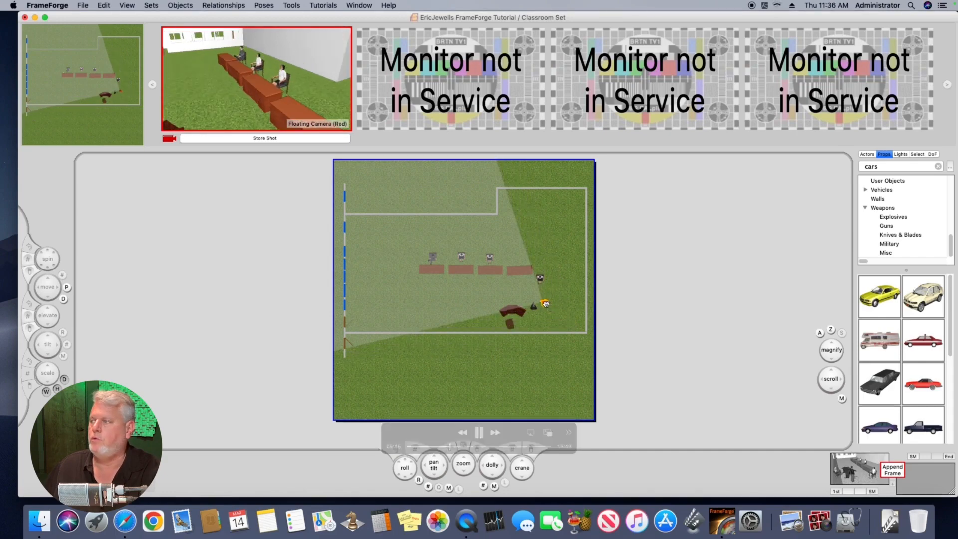
pyautogui.click(334, 99)
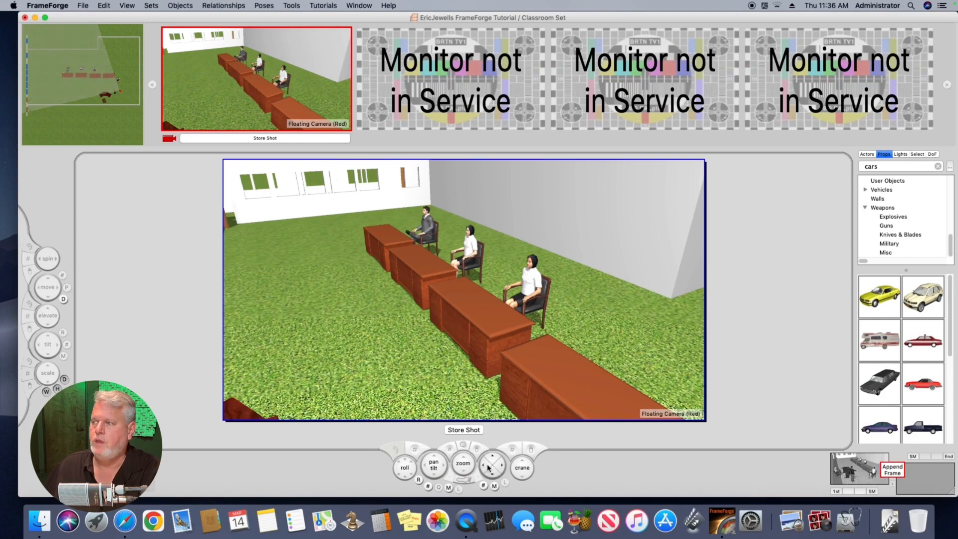
# Lower the Red camera to a height of about 5' 3" and pan and tilt it to frame the teacher's head and torso
pyautogui.moveTo(523, 477); pyautogui.dragTo(522, 482)
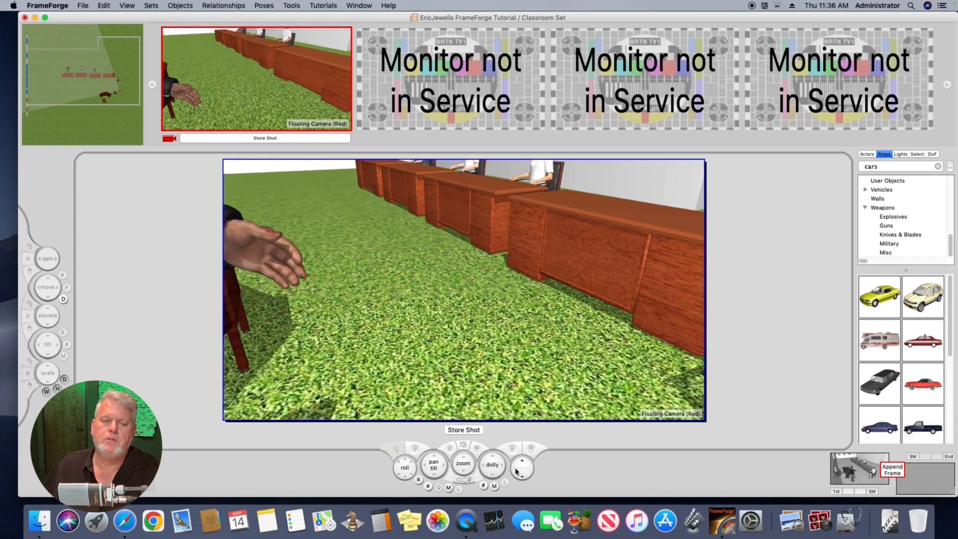
pyautogui.moveTo(433, 465)
pyautogui.mouseDown()
pyautogui.moveTo(405, 465)
pyautogui.moveTo(439, 466)
pyautogui.mouseUp()
pyautogui.moveTo(522, 465); pyautogui.dragTo(522, 459)
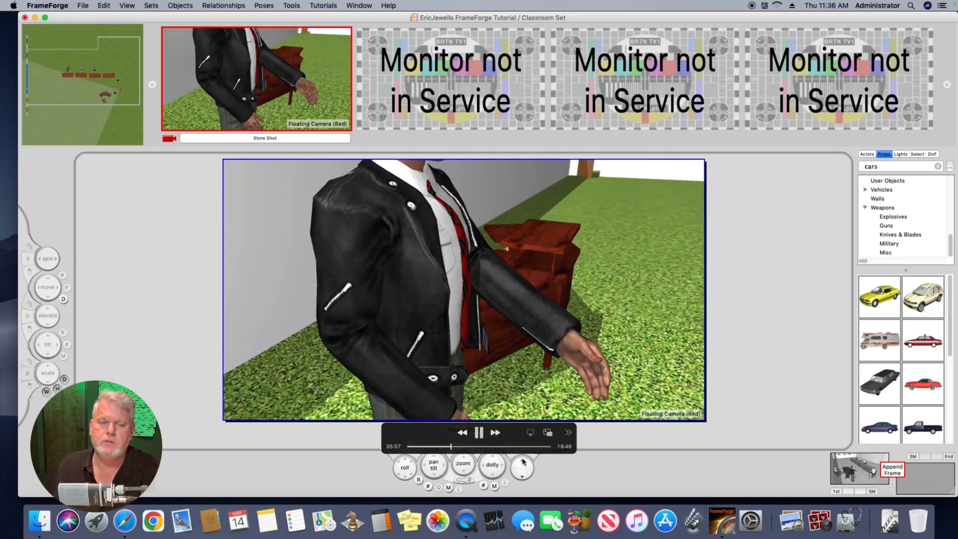
pyautogui.moveTo(434, 466); pyautogui.dragTo(438, 446)
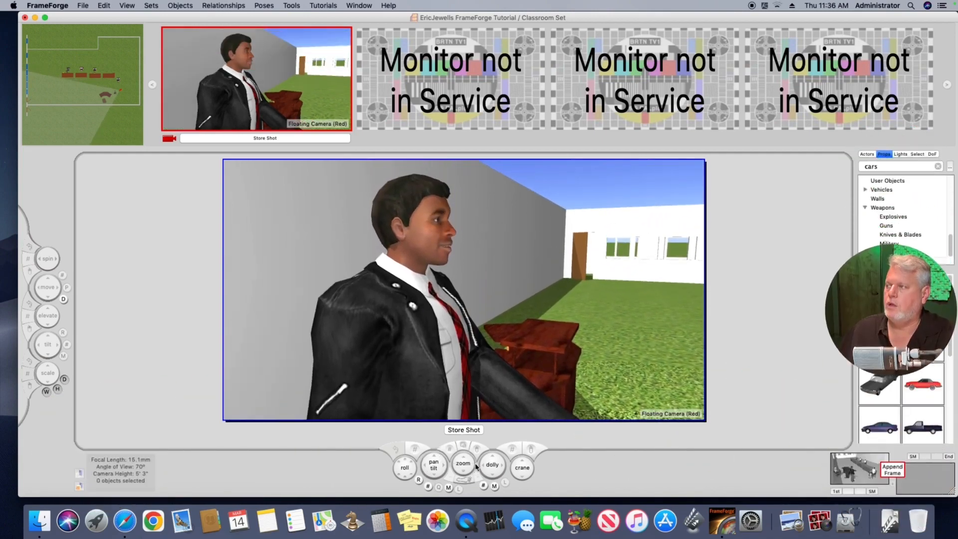
# Shift the Red camera slightly in the magnified blueprint to face the teacher more frontally, and pan to bring the teacher back into frame
pyautogui.click(127, 92)
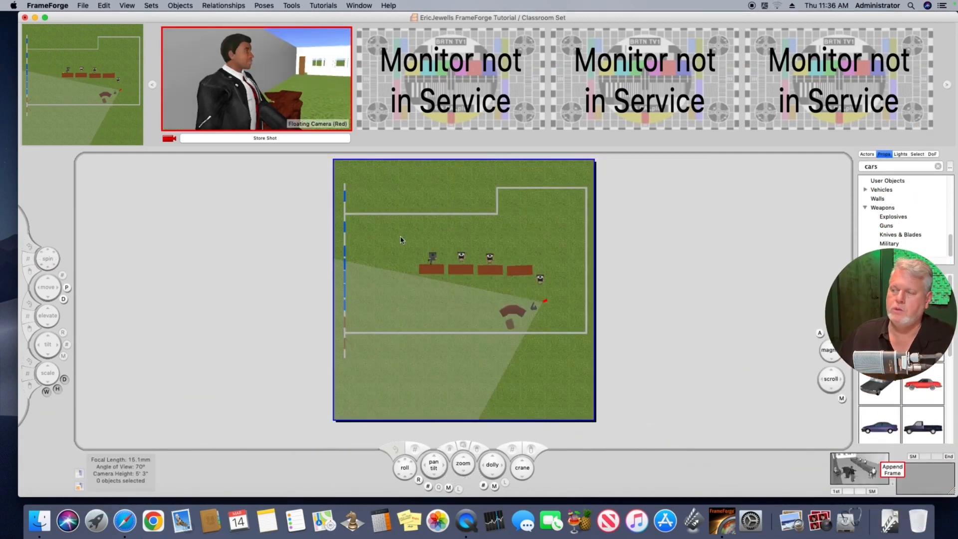
pyautogui.moveTo(831, 351)
pyautogui.mouseDown()
pyautogui.moveTo(832, 375)
pyautogui.moveTo(832, 340)
pyautogui.mouseUp()
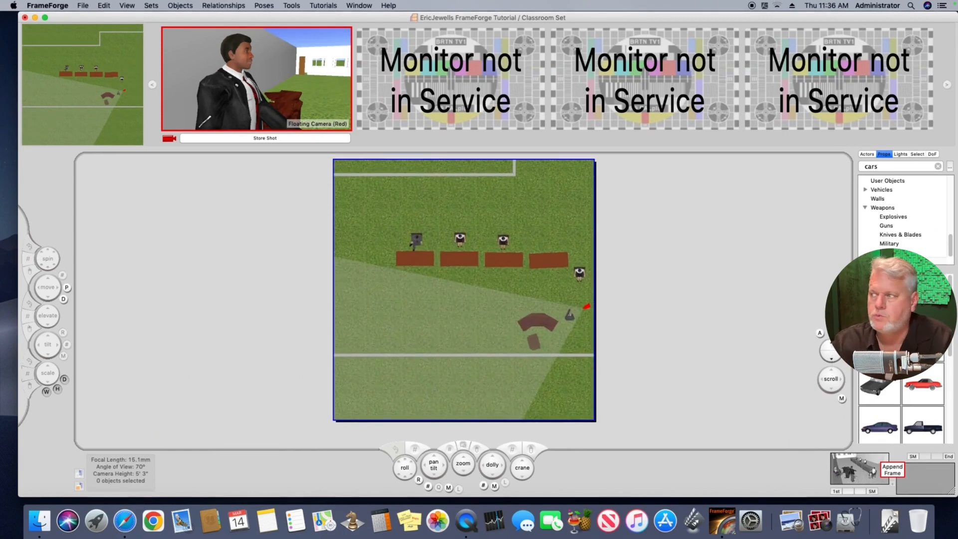
pyautogui.moveTo(832, 380); pyautogui.dragTo(846, 380)
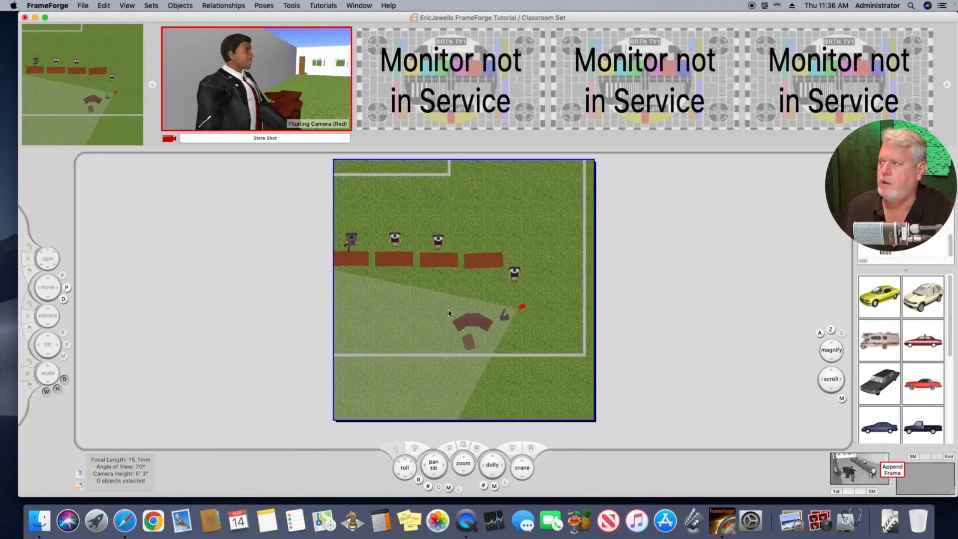
pyautogui.click(520, 303)
pyautogui.moveTo(521, 302); pyautogui.dragTo(518, 301)
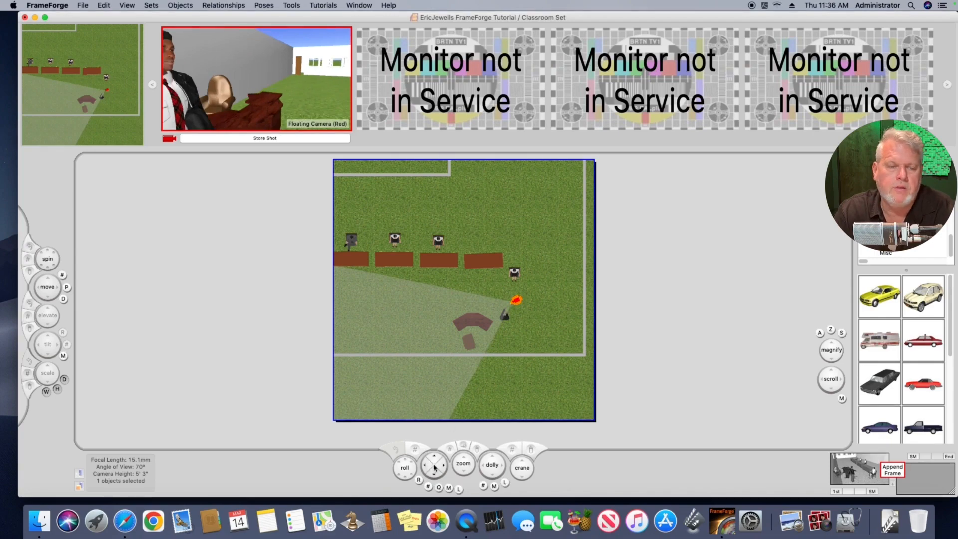
pyautogui.doubleClick(314, 105)
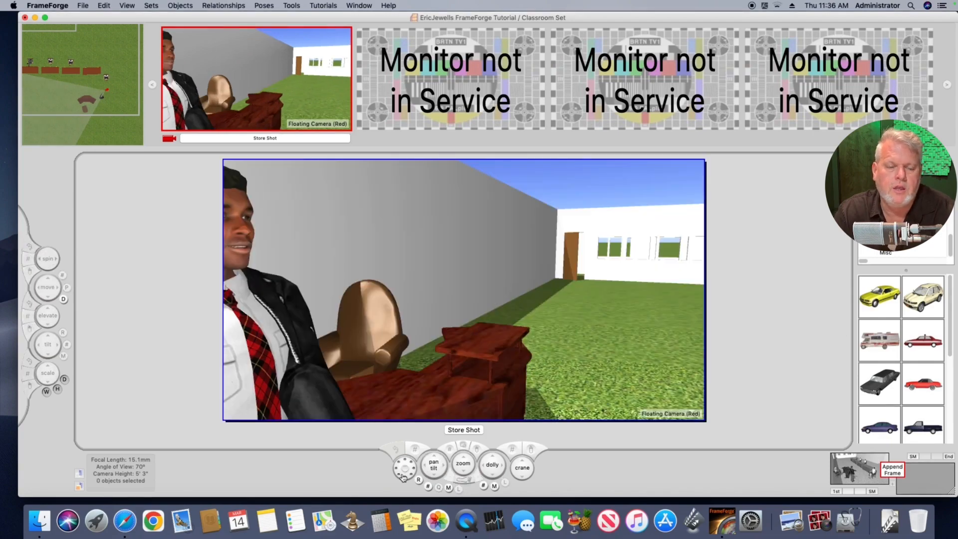
pyautogui.click(425, 465)
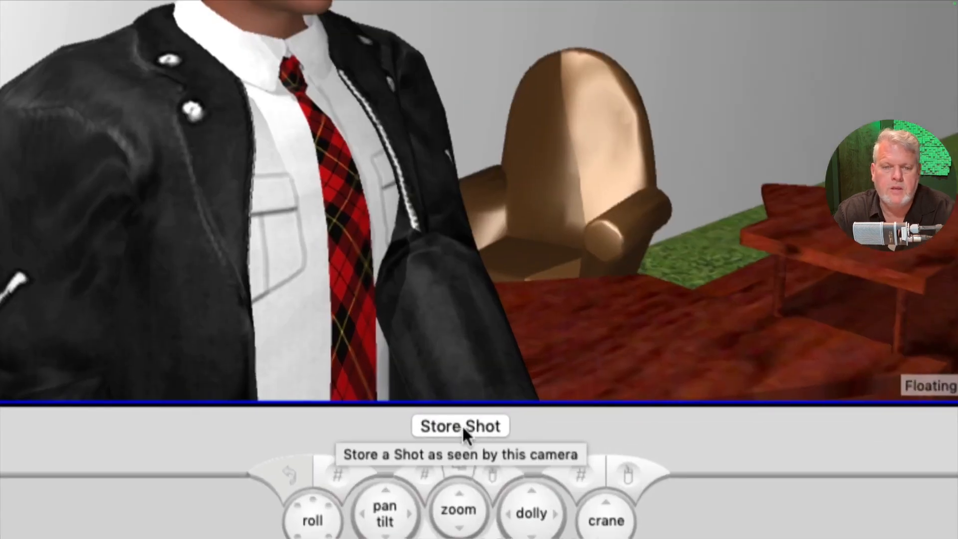
# Store the Red camera's teacher shot with shot number 3 and shot type M.C.U
pyautogui.click(462, 425)
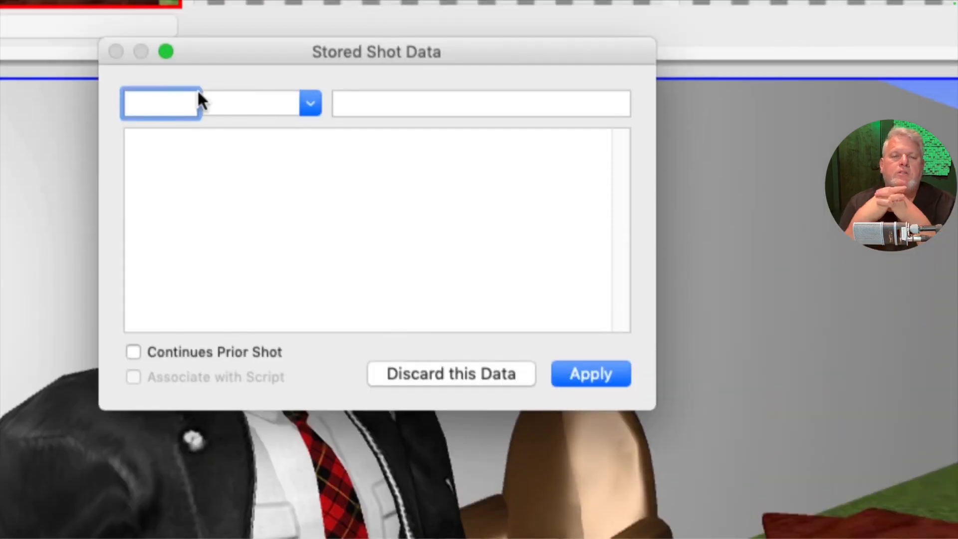
pyautogui.write('3')
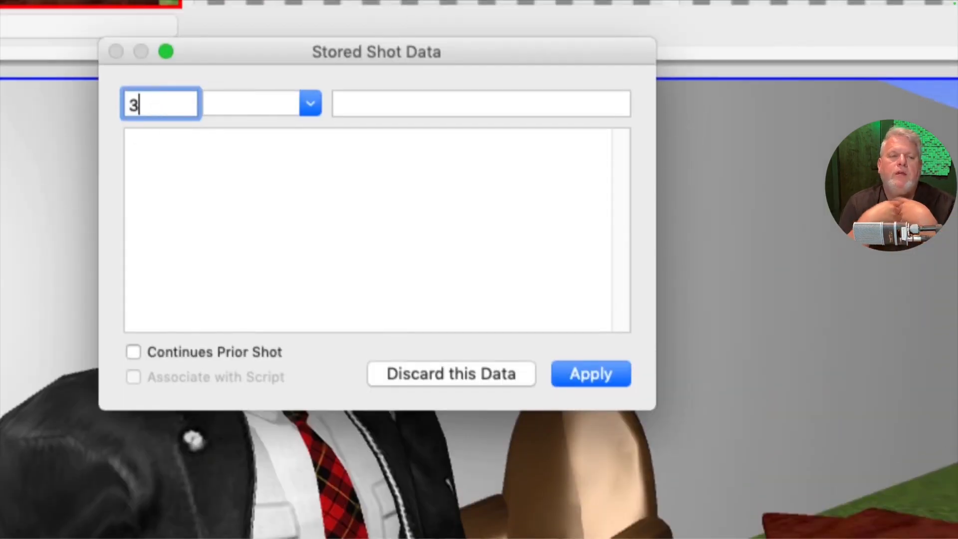
pyautogui.click(309, 107)
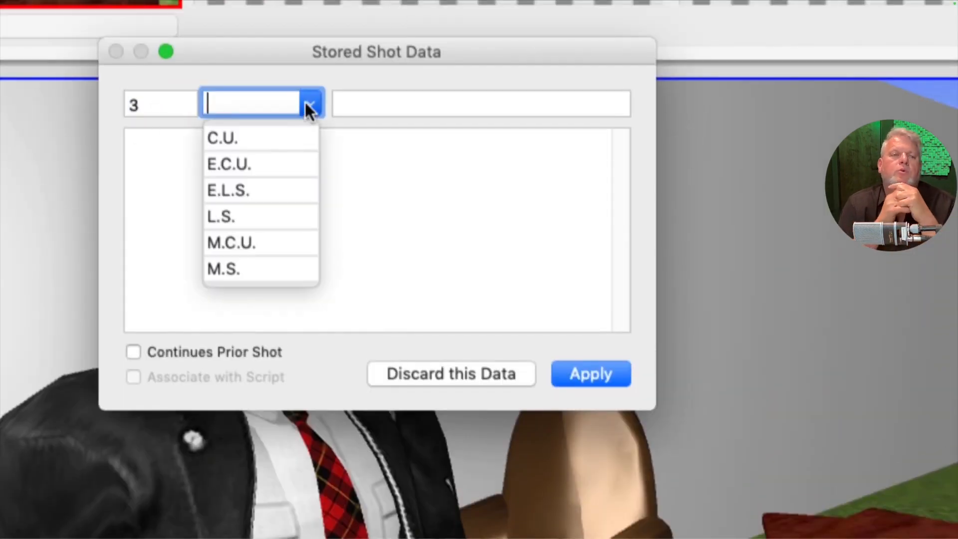
pyautogui.click(245, 243)
# Enter "Medium Close Up of Teacher speaking" as the one-line description of shot 3
pyautogui.click(394, 103)
pyautogui.write('M')
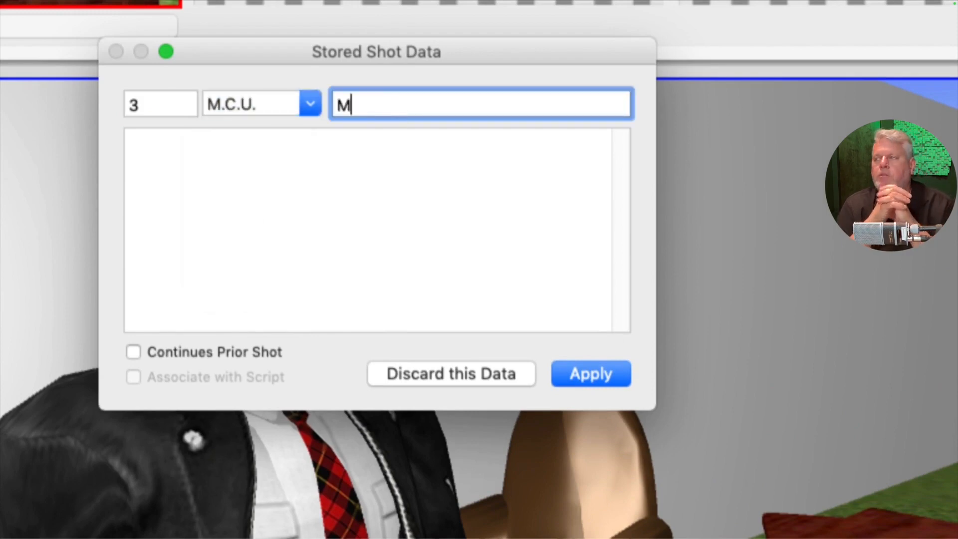
pyautogui.write('edium ')
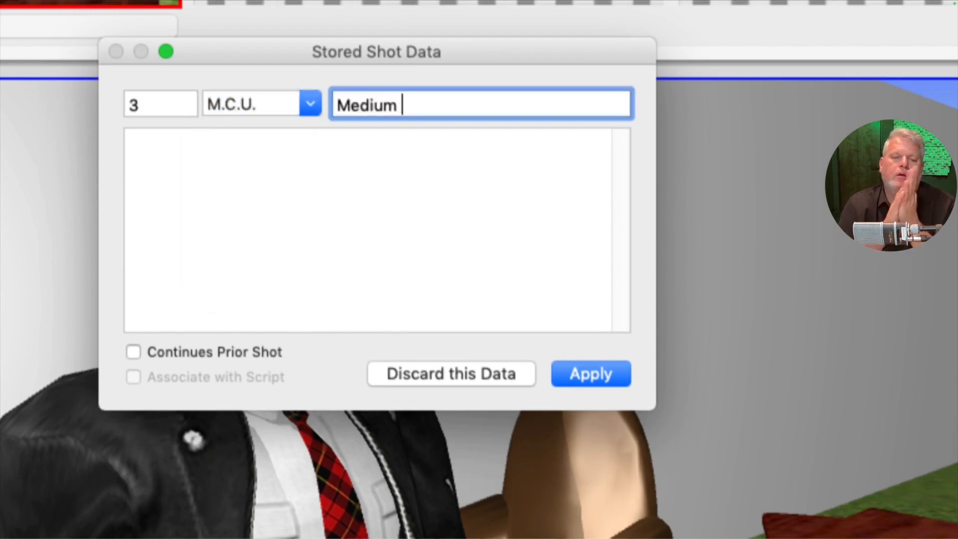
pyautogui.write('Close Up of Teacher speaking')
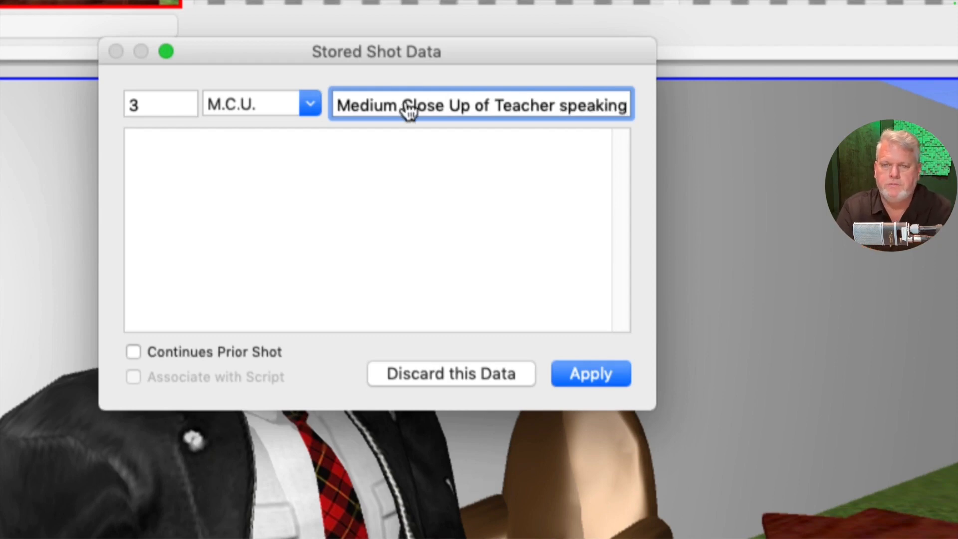
# Write the full shot description "Medium CU of Teacher talking to class." for shot 3
pyautogui.click(207, 151)
pyautogui.write('Me')
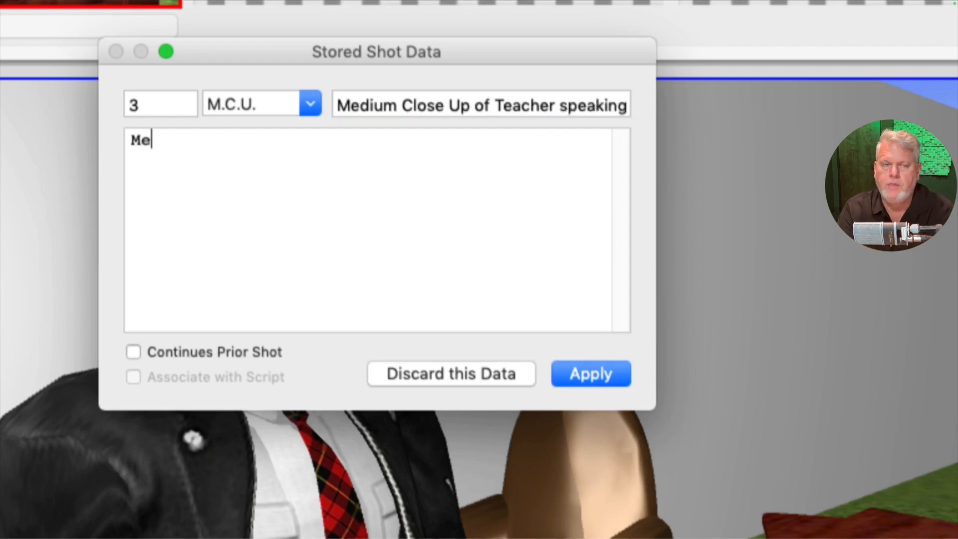
pyautogui.write('dium C')
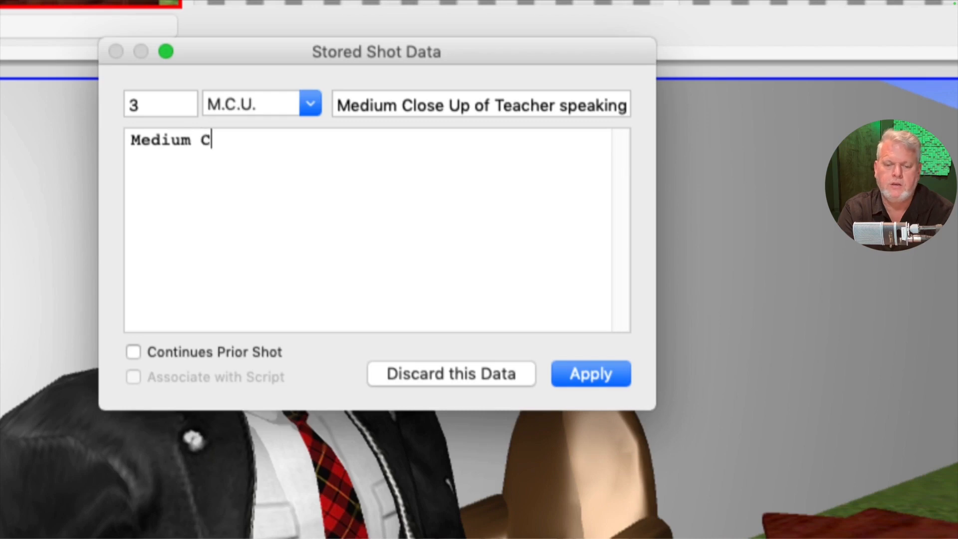
pyautogui.write('lU of Teache')
pyautogui.write('r talking to ')
pyautogui.write('class.')
# Begin a dialogue paragraph for shot 3 with "Teacher:" and an opening quotation mark, addressing the student by name
pyautogui.write('Teacher')
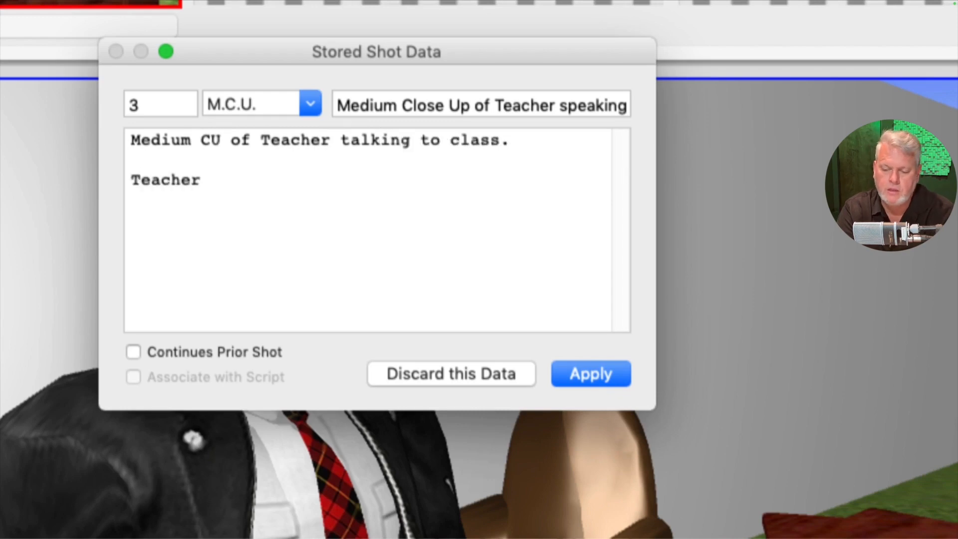
pyautogui.write(': "')
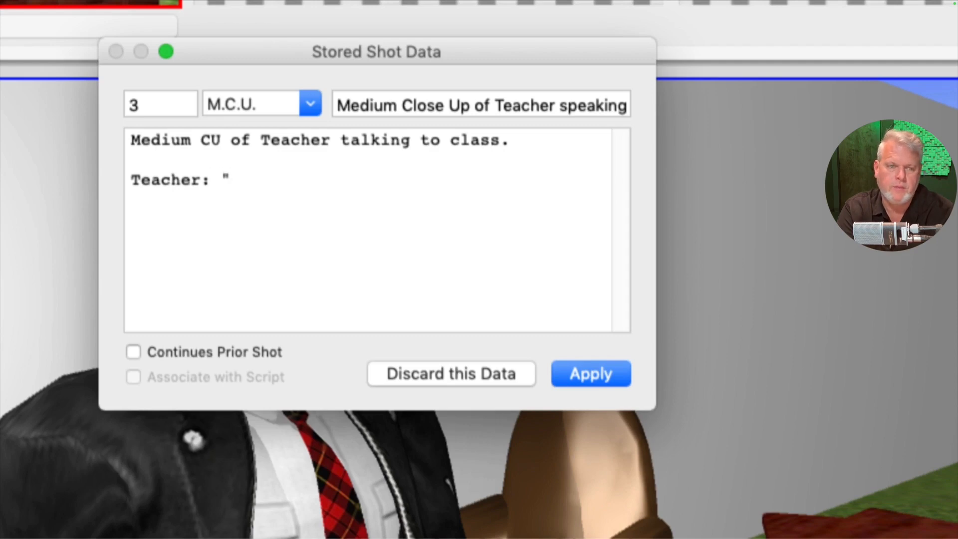
pyautogui.write('Rache')
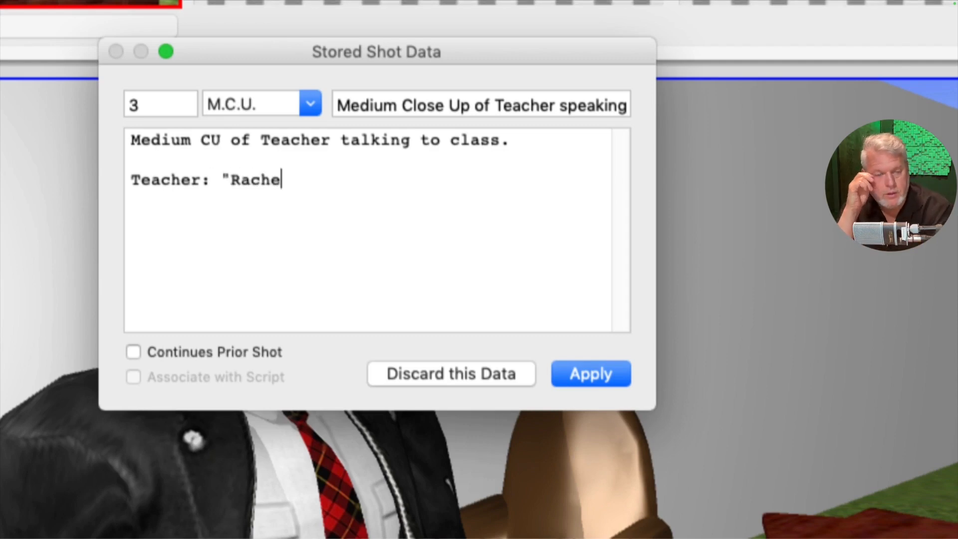
pyautogui.press('BackSpace')
pyautogui.write('a')
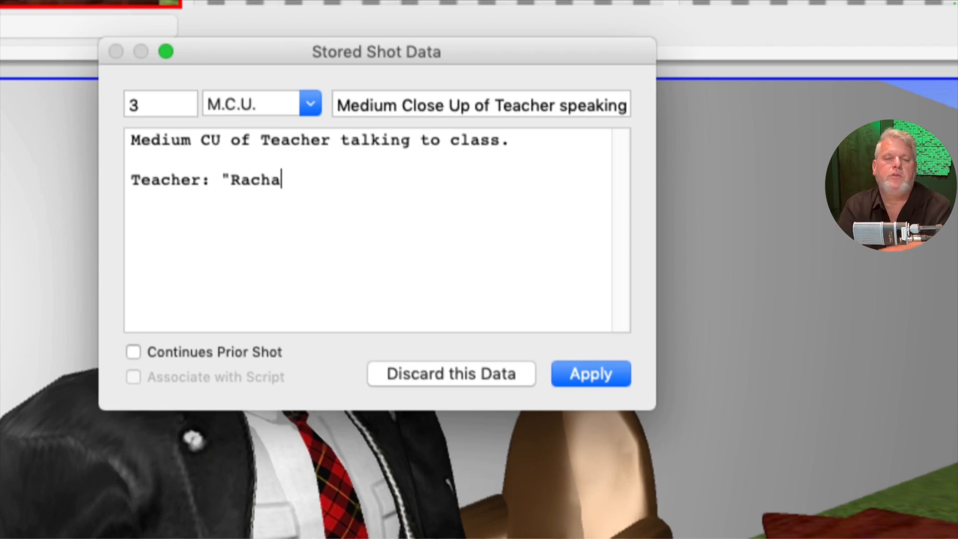
pyautogui.write('l')
pyautogui.press('BackSpace')
pyautogui.write('el')
pyautogui.press('BackSpace')
pyautogui.press('BackSpace')
pyautogui.press('BackSpace')
# Finish the teacher's line with "tell me a little bit about what part of the film industry you'd like to work in?" and apply the shot data
pyautogui.write('el, tell e')
pyautogui.press('BackSpace')
pyautogui.write('me a li')
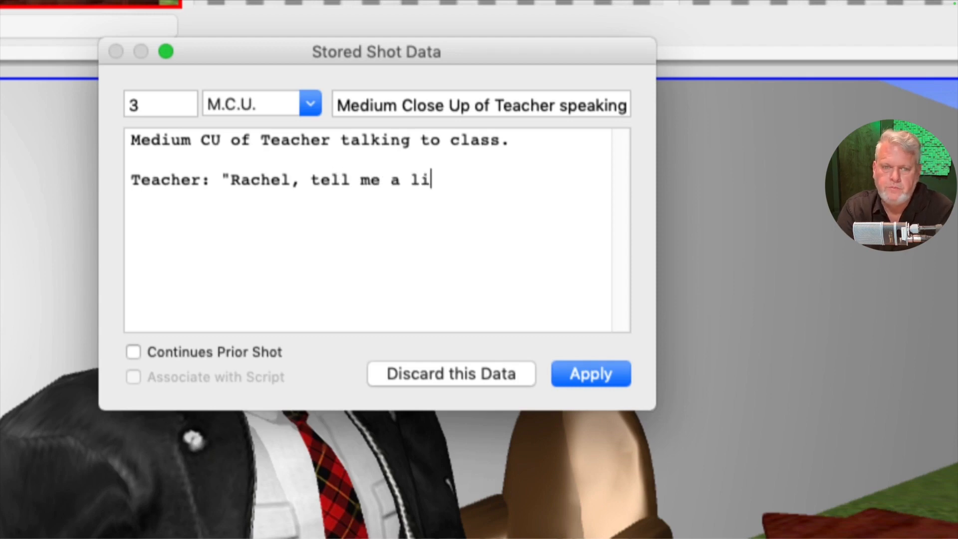
pyautogui.write('ttle bit a')
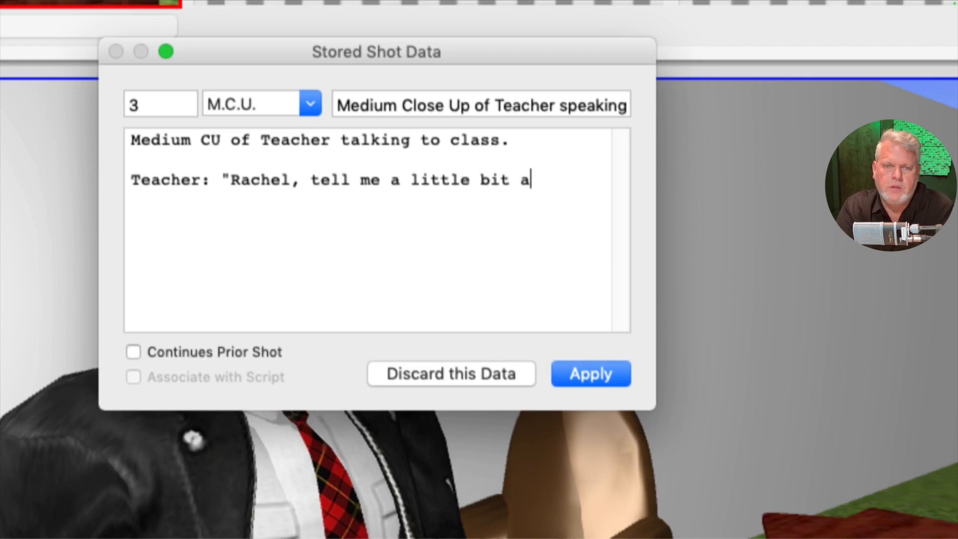
pyautogui.write('bout what p')
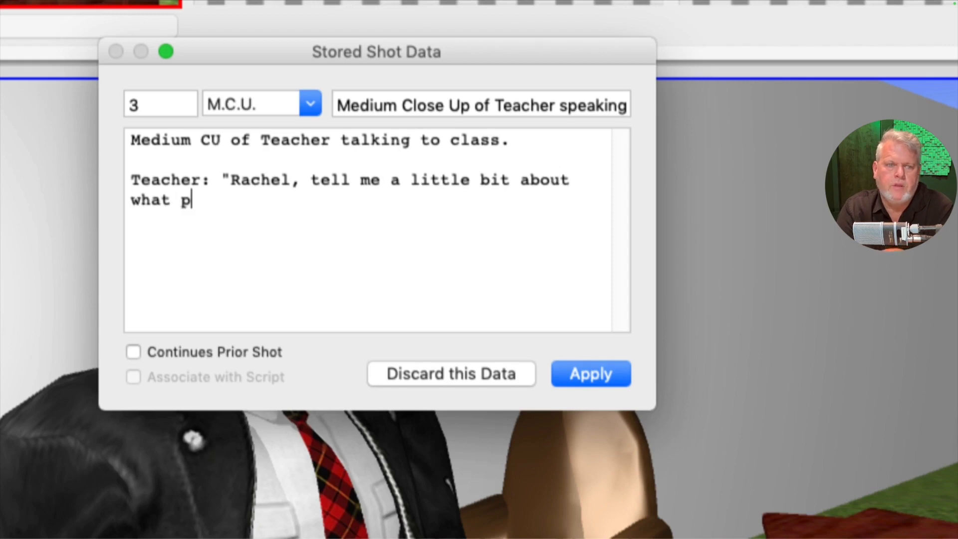
pyautogui.write('art of the ')
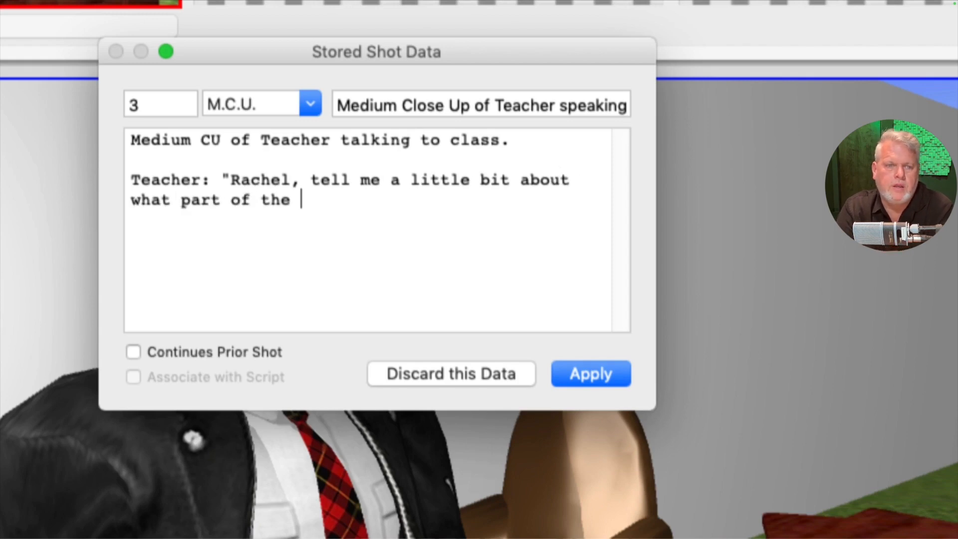
pyautogui.write('film indus')
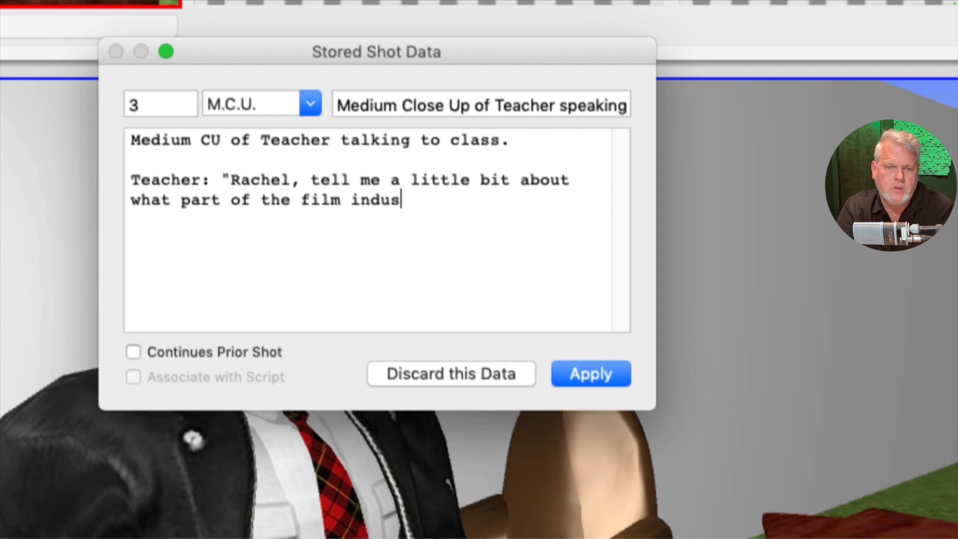
pyautogui.write('try ')
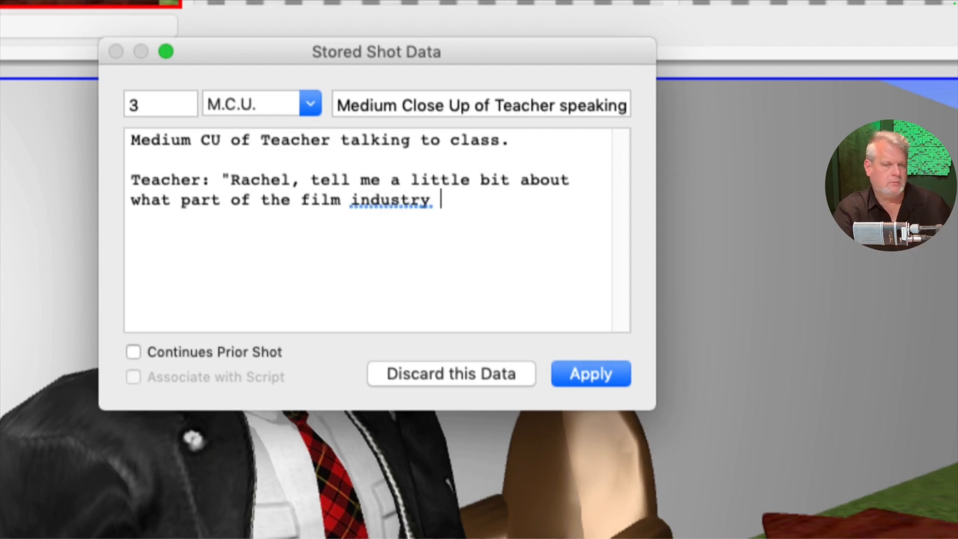
pyautogui.write("you'd like to work i")
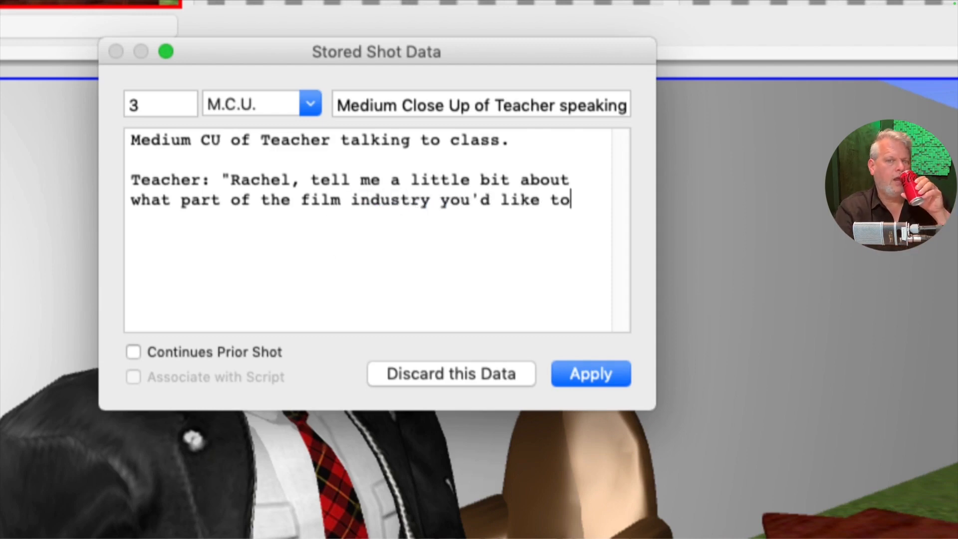
pyautogui.write('n?"')
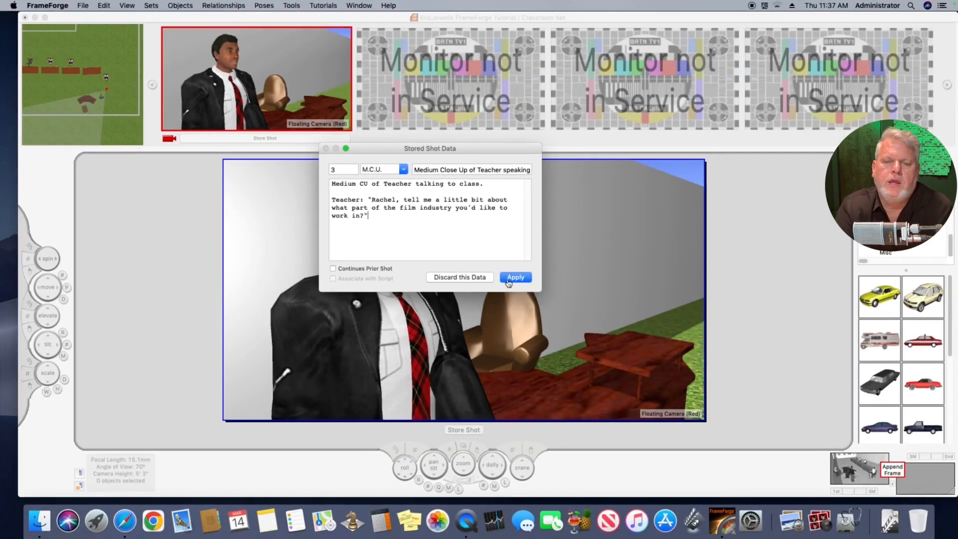
pyautogui.click(509, 282)
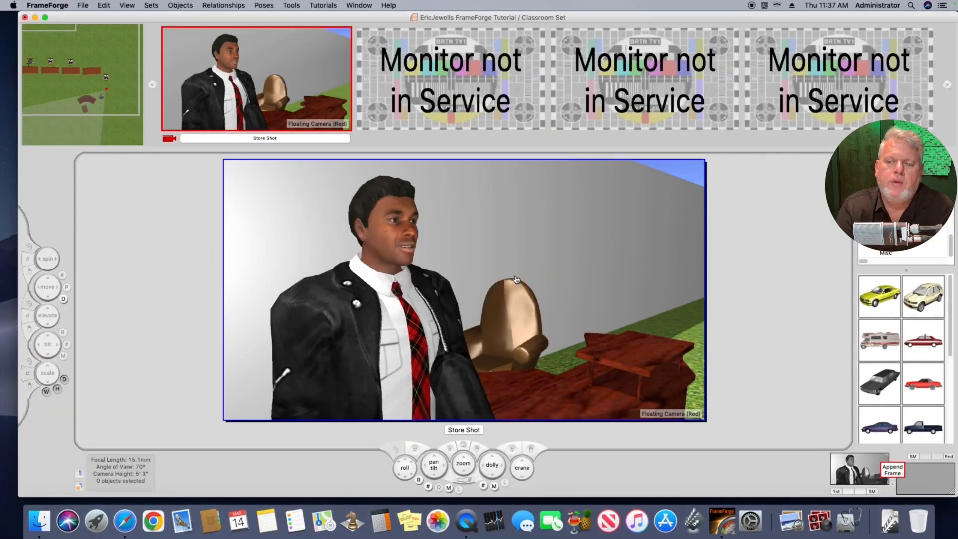
# Move the Red camera in the blueprint close to the student at the end of the desk row, farther from the teacher
pyautogui.click(116, 88)
pyautogui.moveTo(513, 299); pyautogui.dragTo(522, 284)
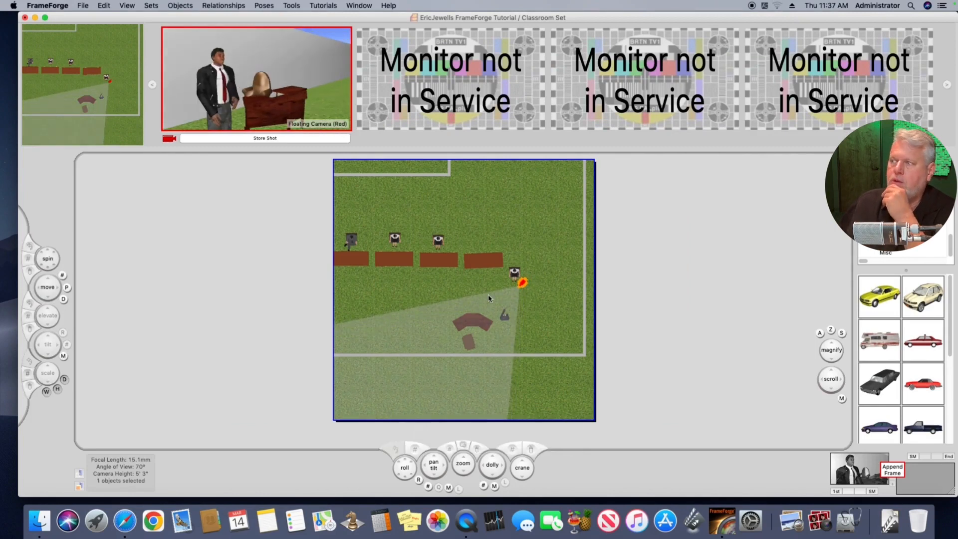
pyautogui.click(334, 111)
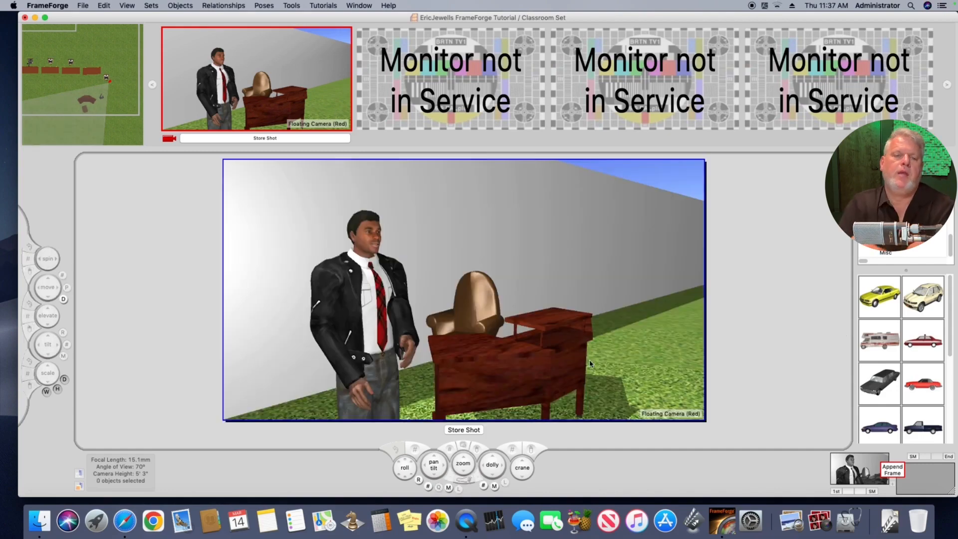
# Pan the Red camera around to frame the seated student at the end desk and lower it to a camera height of 4' 0"
pyautogui.moveTo(441, 465); pyautogui.dragTo(525, 476)
pyautogui.moveTo(434, 474); pyautogui.dragTo(435, 474)
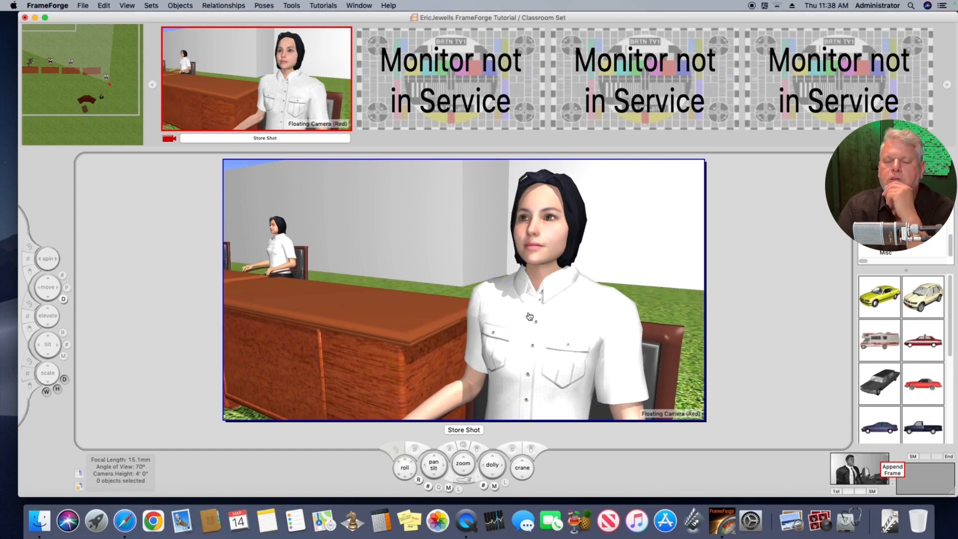
pyautogui.click(133, 115)
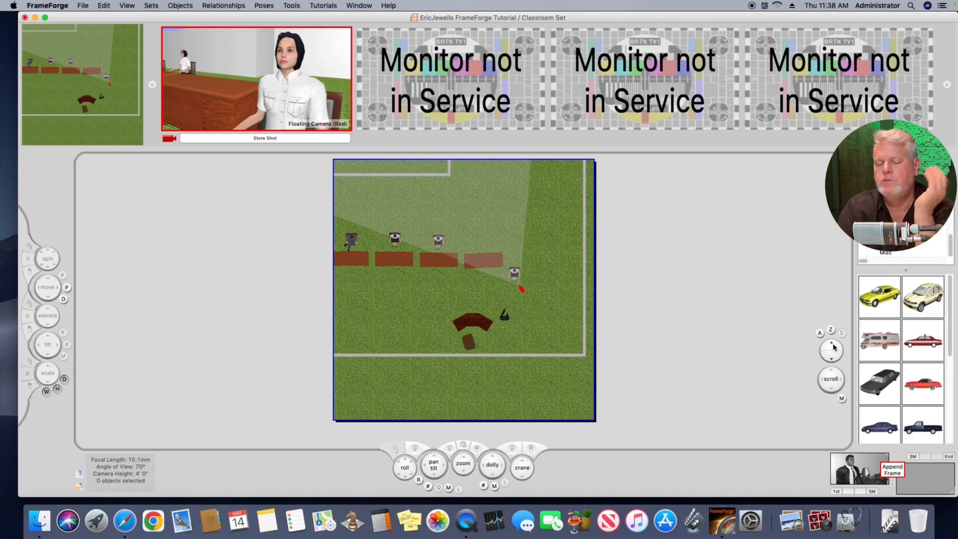
pyautogui.click(832, 347)
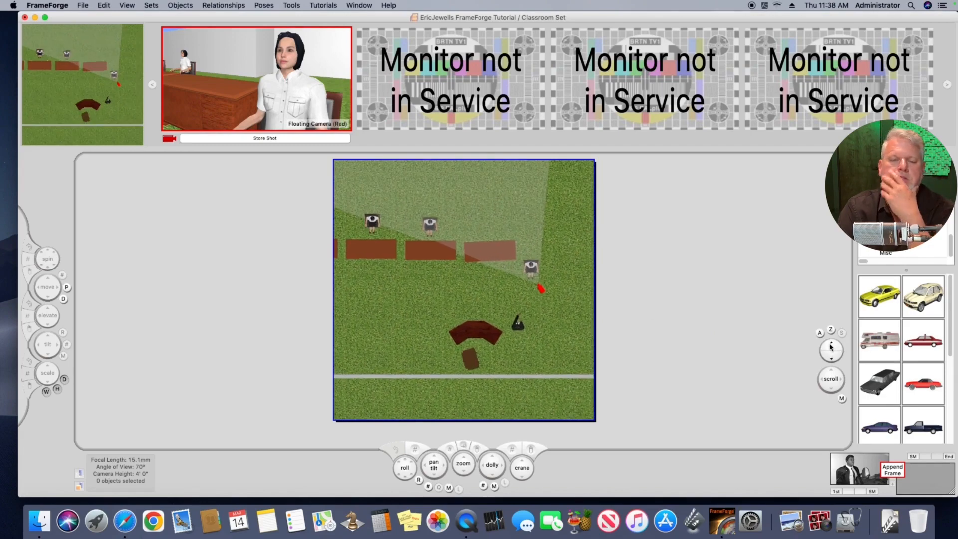
pyautogui.click(279, 111)
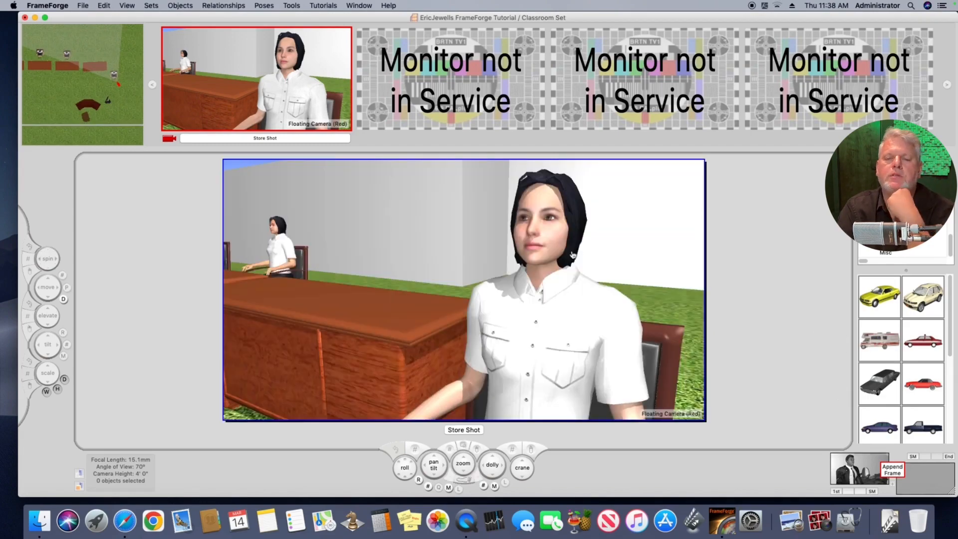
# Store the Red camera's student shot with shot number 4 and shot type M.C.U
pyautogui.click(464, 430)
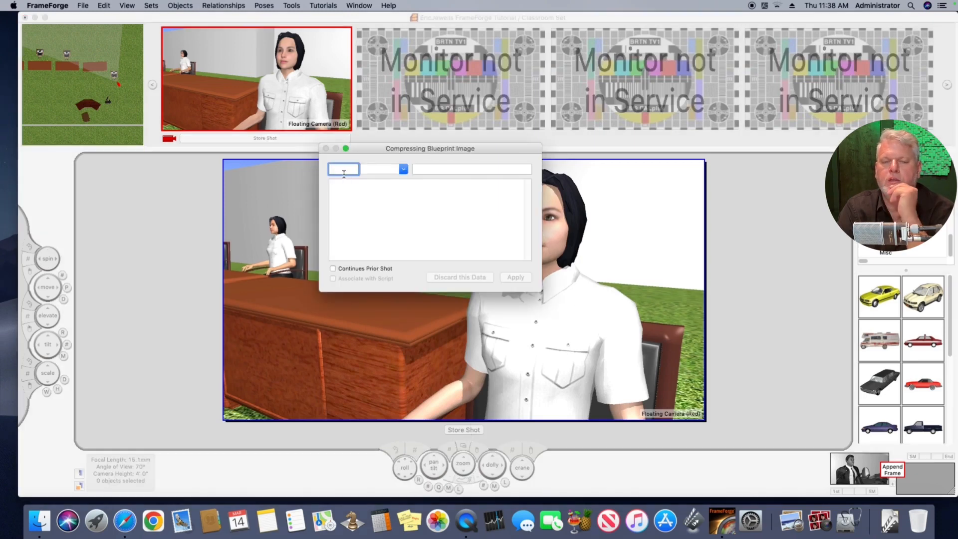
pyautogui.write('4')
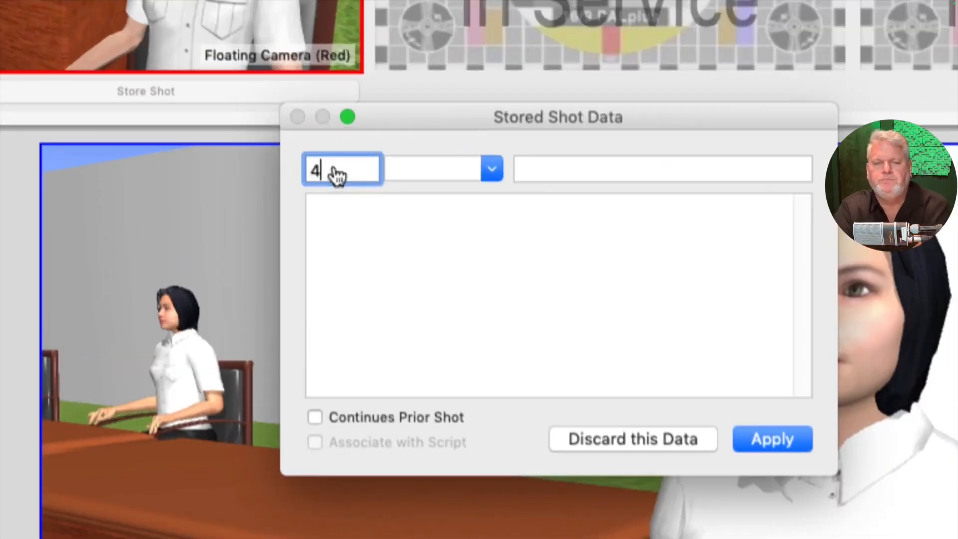
pyautogui.click(492, 170)
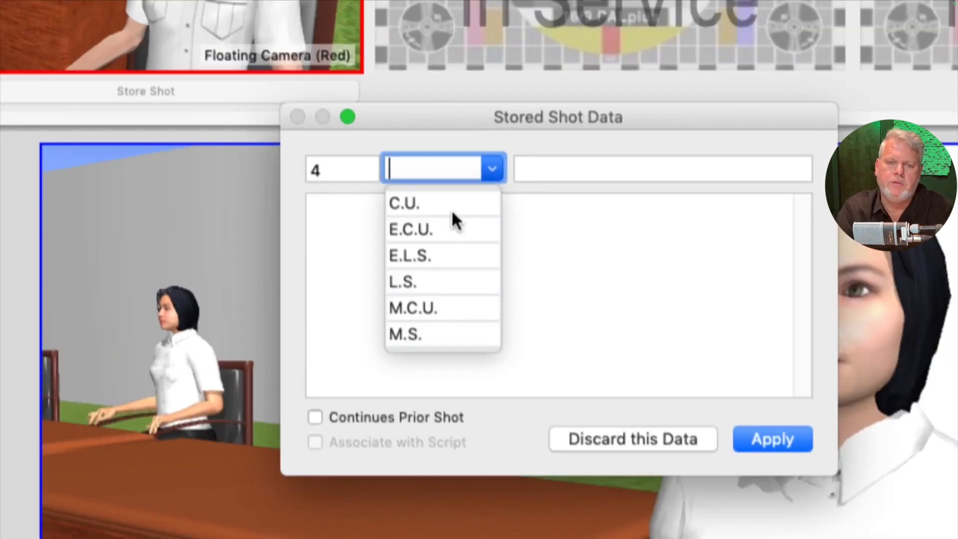
pyautogui.click(427, 309)
# Enter "Medium Close Up on" followed by the student's name as the one-line description of shot 4
pyautogui.click(548, 170)
pyautogui.write('Medium Close Up of')
pyautogui.press('BackSpace')
pyautogui.write('n ')
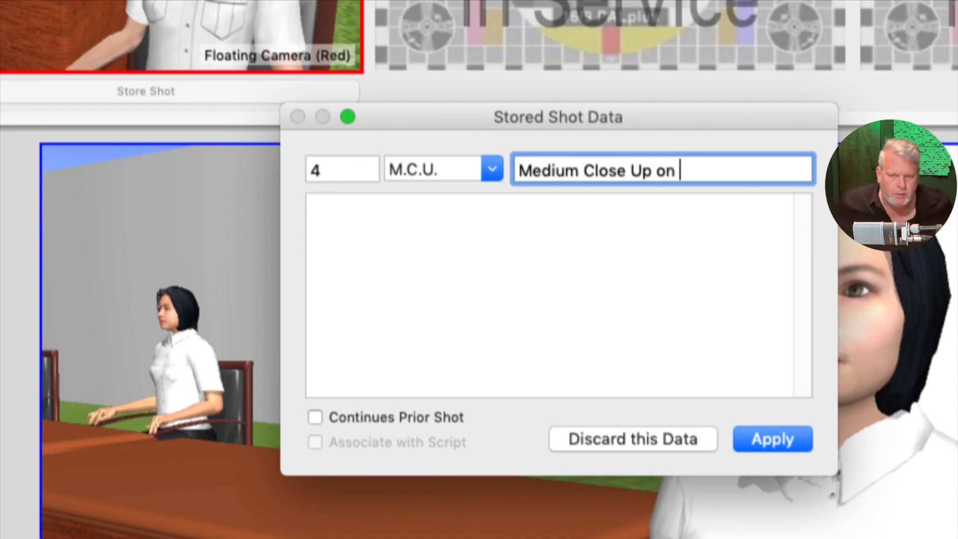
pyautogui.write('T')
pyautogui.press('BackSpace')
pyautogui.write('Rachel')
# Write the full description of shot 4 as "MCU on student", the student's name, and "as she answers the teacher."
pyautogui.click(366, 214)
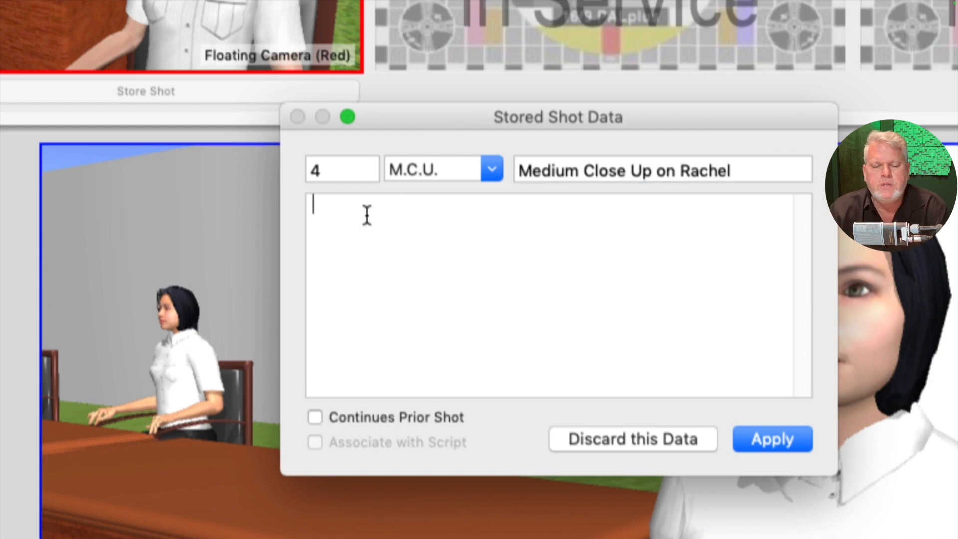
pyautogui.write('MCU on ')
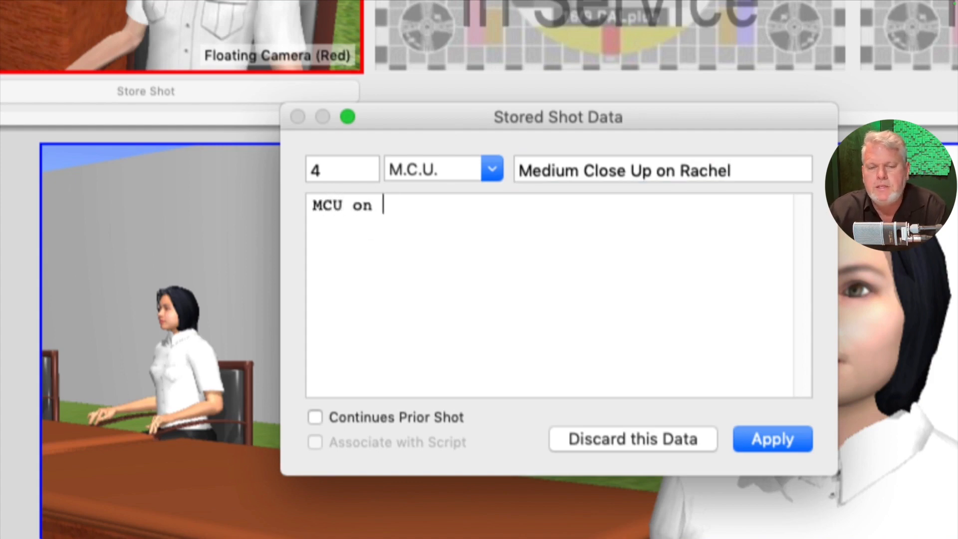
pyautogui.write('student ')
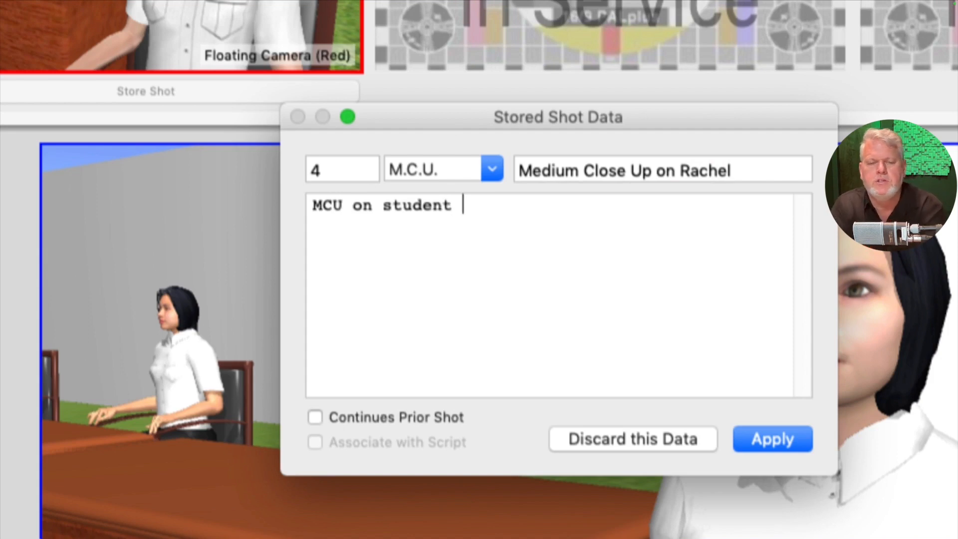
pyautogui.write('Rachel and s')
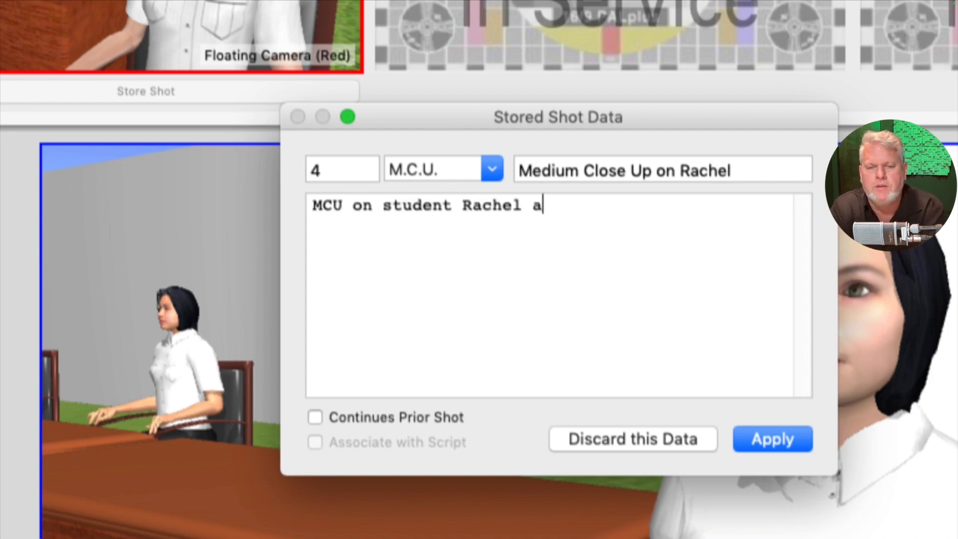
pyautogui.press('BackSpace')
pyautogui.press('BackSpace')
pyautogui.press('BackSpace')
pyautogui.press('BackSpace')
pyautogui.write('s s')
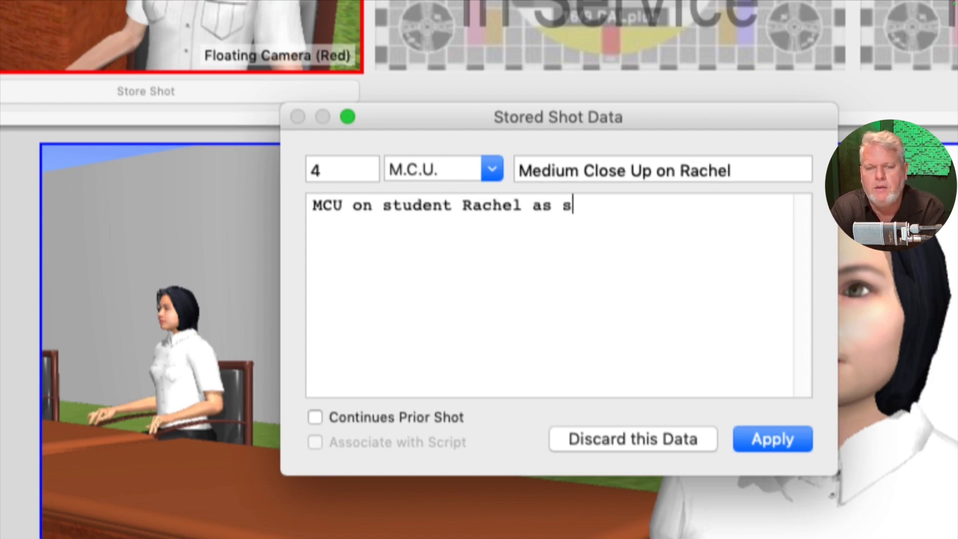
pyautogui.write('he answ')
pyautogui.press('BackSpace')
pyautogui.write('swers ')
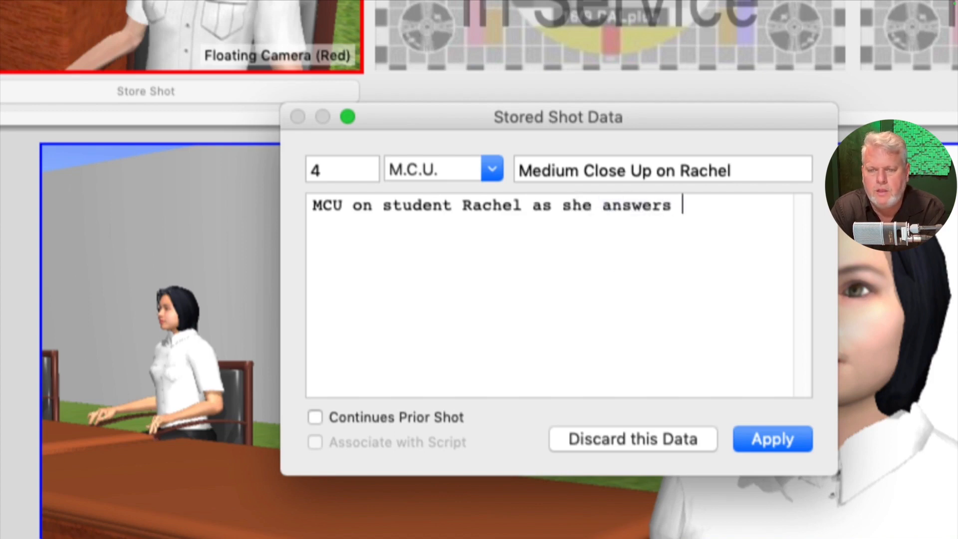
pyautogui.write('the teacher.')
# Add the student's dialogue "My goal is to be a Script Supervisor. I love being on sets and keeping track of everything." and apply the shot data
pyautogui.press('Return')
pyautogui.press('Return')
pyautogui.write('R')
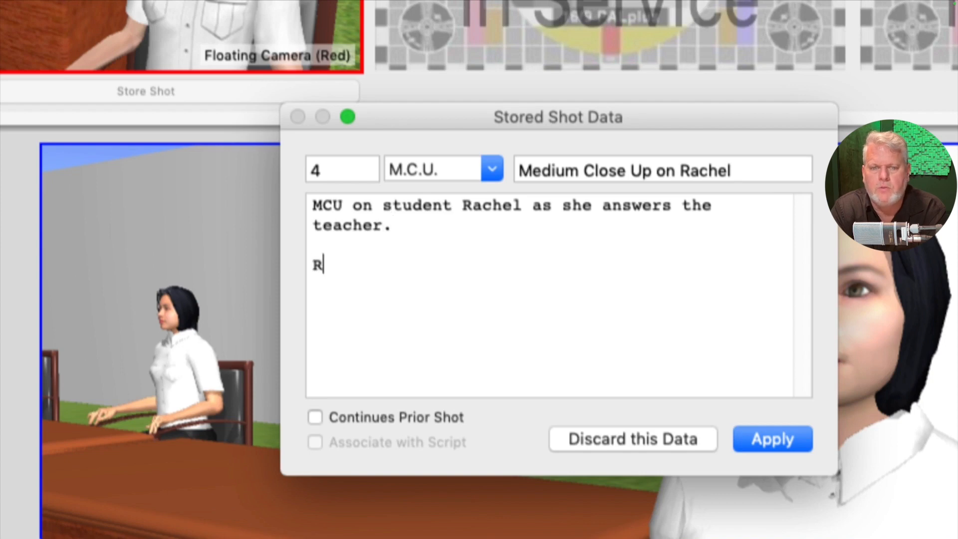
pyautogui.write('achel')
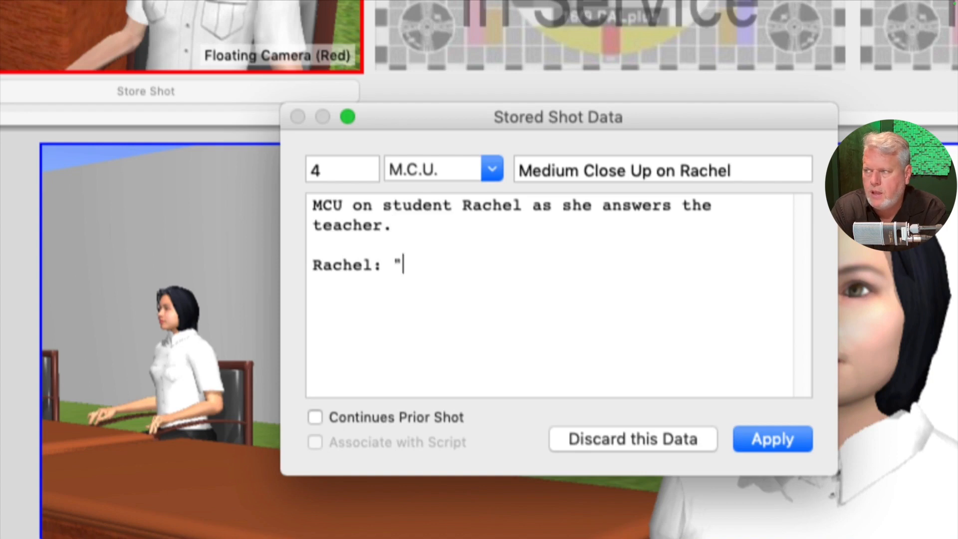
pyautogui.write(': "')
pyautogui.press('BackSpace')
pyautogui.press('BackSpace')
pyautogui.write('" My ')
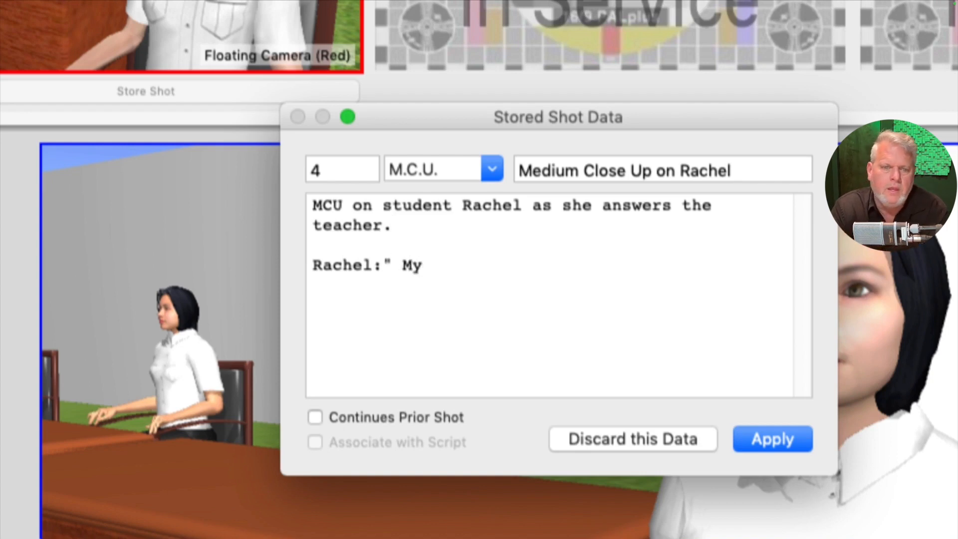
pyautogui.write('goal i')
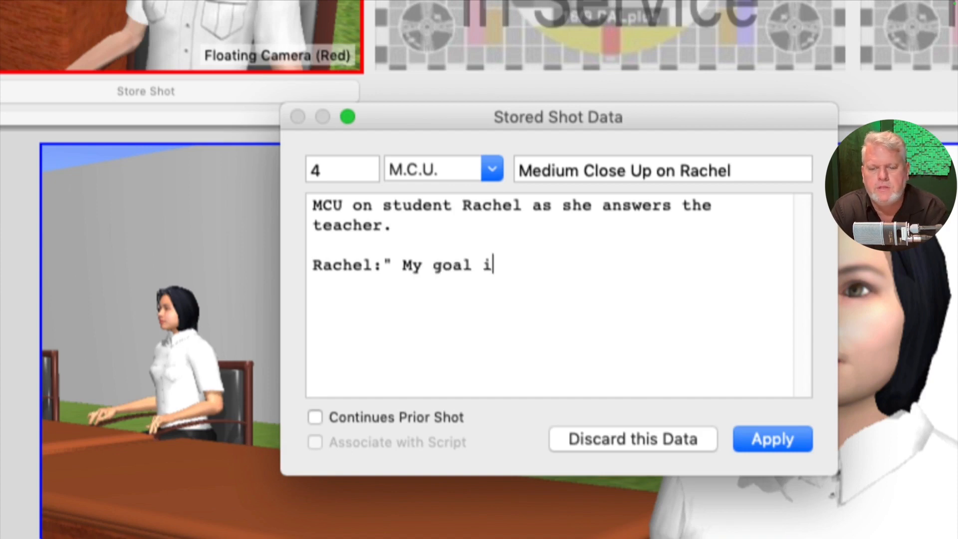
pyautogui.write('s to be a Sc')
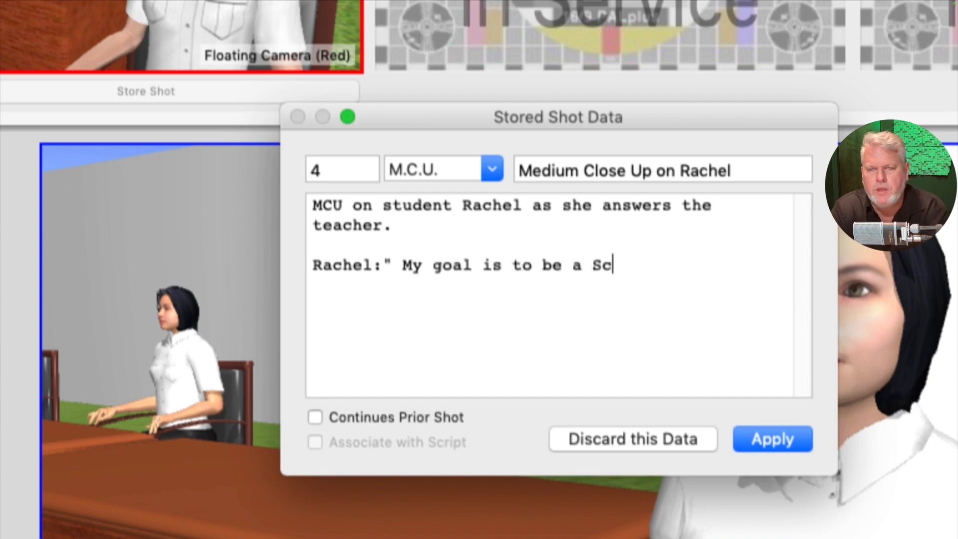
pyautogui.write('ript Super')
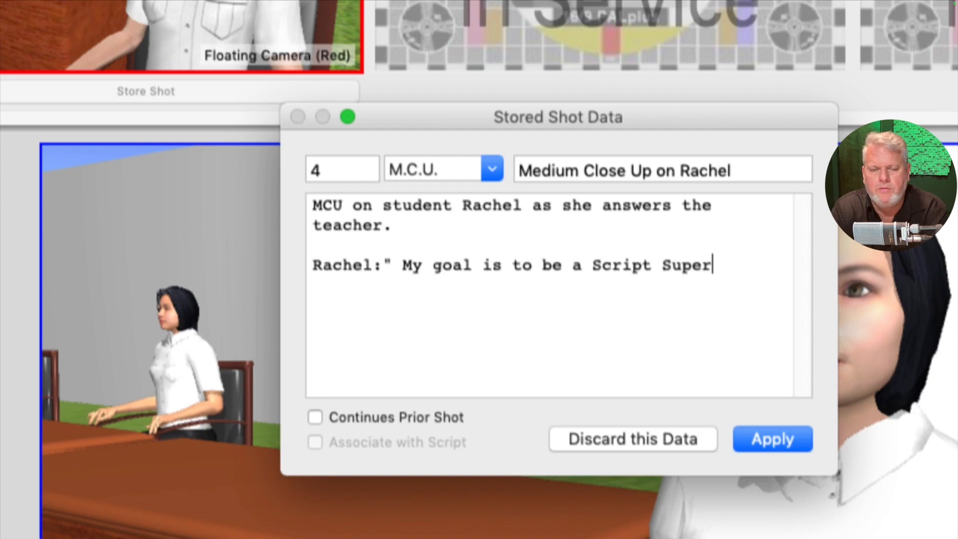
pyautogui.write('visor. I love being on sets')
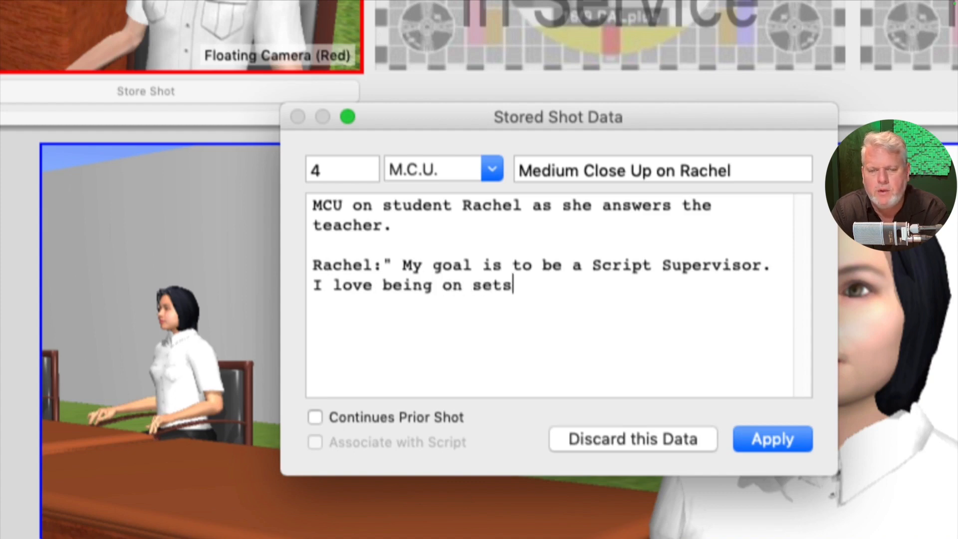
pyautogui.write(' and ke')
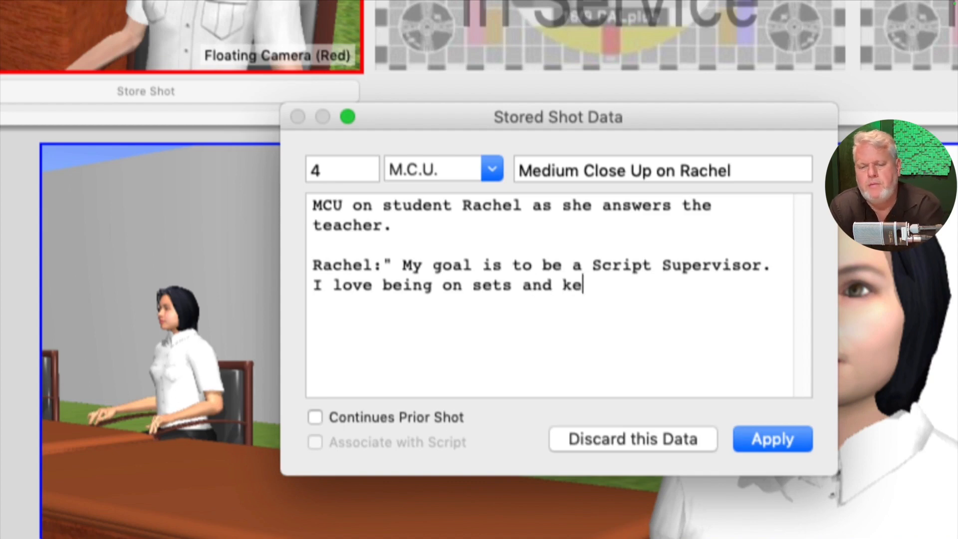
pyautogui.write('eping tr')
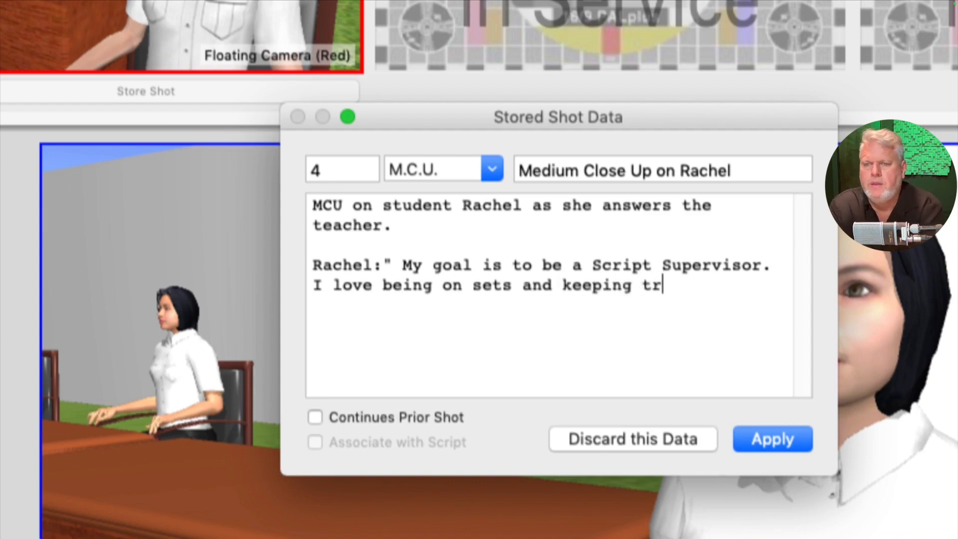
pyautogui.write('ack of everything')
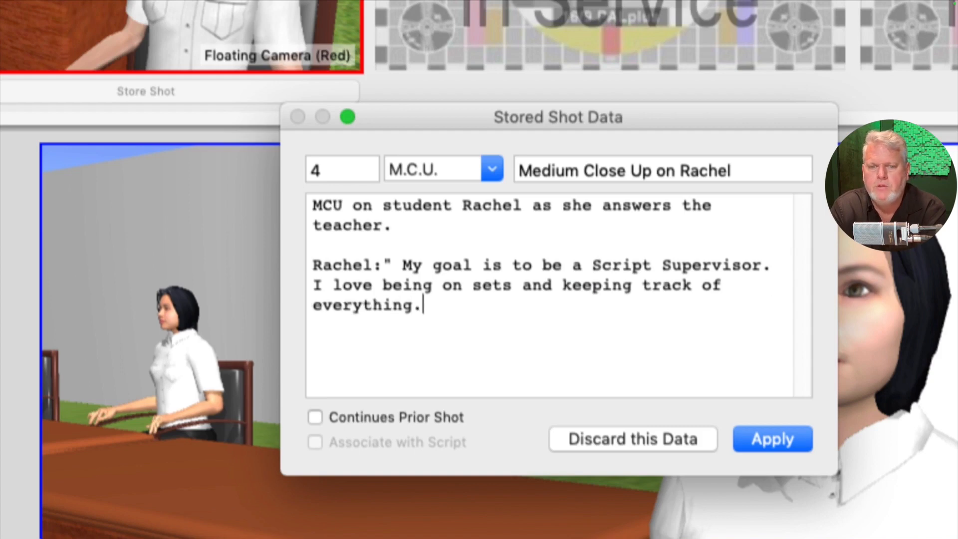
pyautogui.write('."')
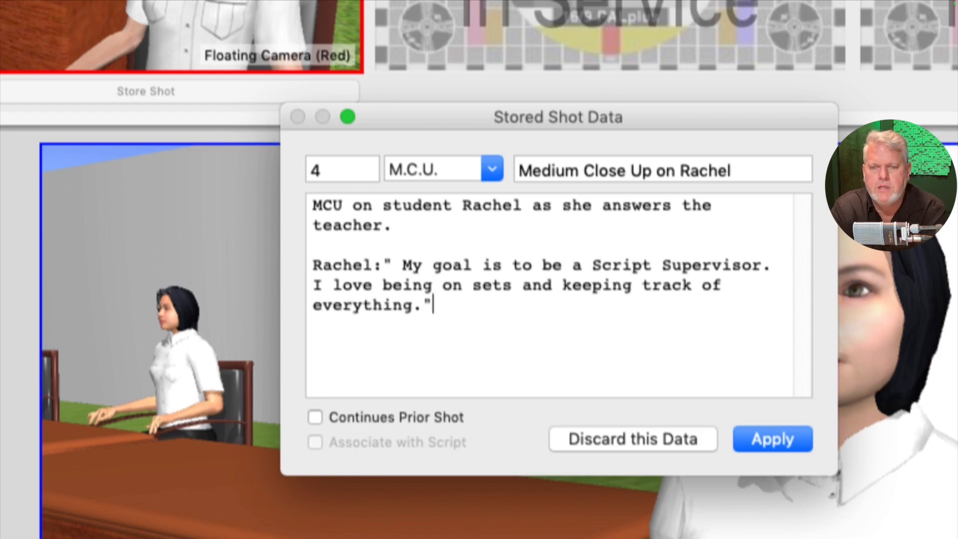
pyautogui.click(774, 439)
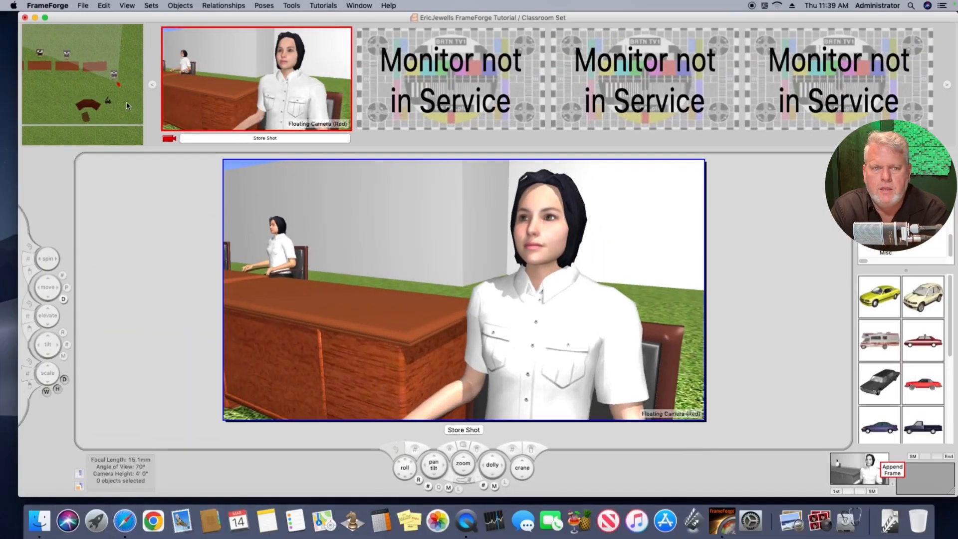
# Move the Red camera in the overhead view beyond the seated student, pan it toward the teacher, and widen it to a 14.1mm focal length
pyautogui.click(128, 106)
pyautogui.moveTo(544, 294); pyautogui.dragTo(579, 317)
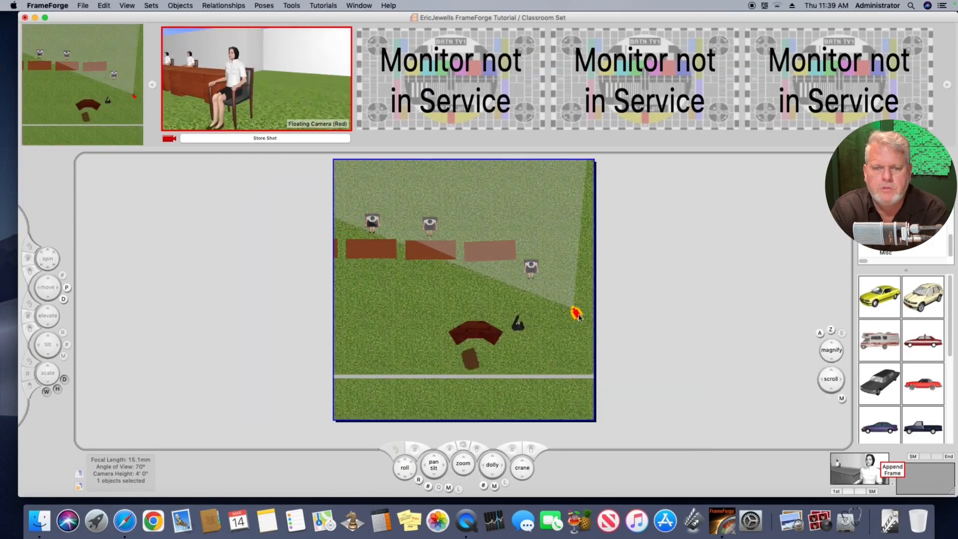
pyautogui.moveTo(433, 464)
pyautogui.mouseDown()
pyautogui.moveTo(421, 467)
pyautogui.moveTo(429, 463)
pyautogui.mouseUp()
pyautogui.click(428, 464)
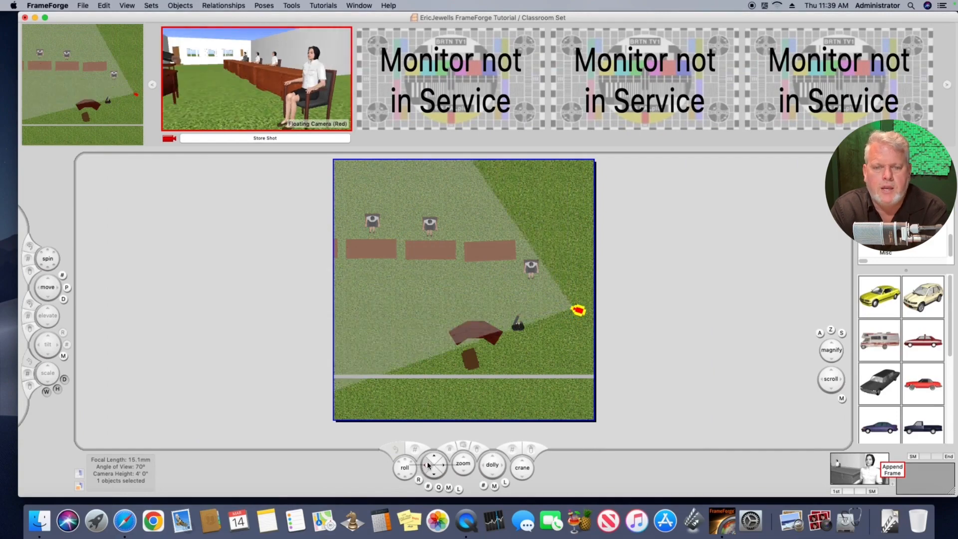
pyautogui.click(464, 472)
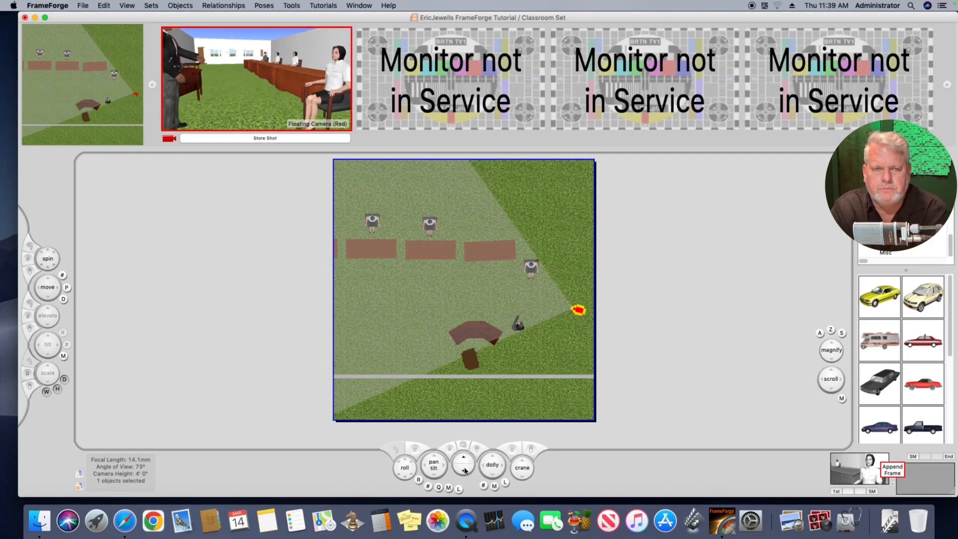
# Dolly the Red camera back and adjust its pan and tilt to frame the standing teacher and seated student in full
pyautogui.click(271, 103)
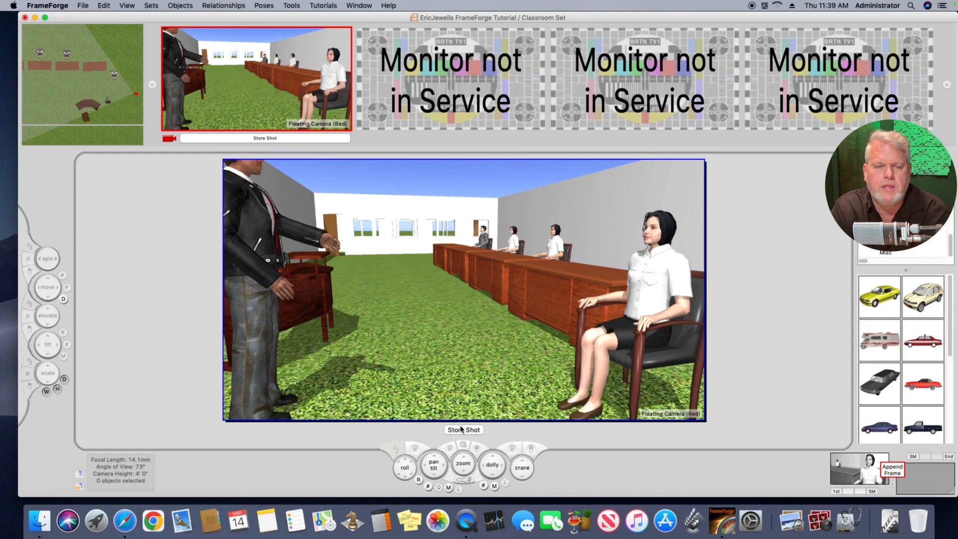
pyautogui.moveTo(492, 467); pyautogui.dragTo(494, 475)
pyautogui.moveTo(433, 465); pyautogui.dragTo(434, 452)
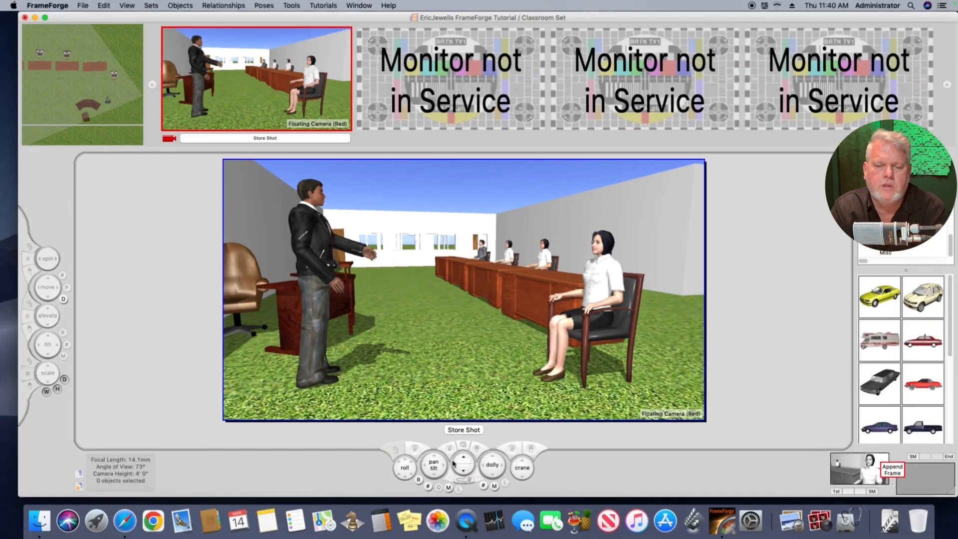
pyautogui.click(435, 456)
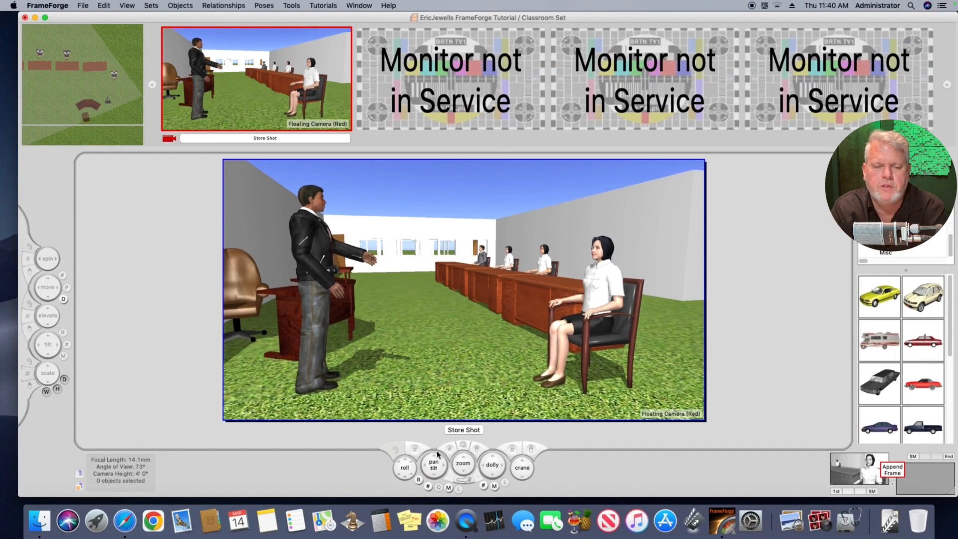
pyautogui.click(430, 466)
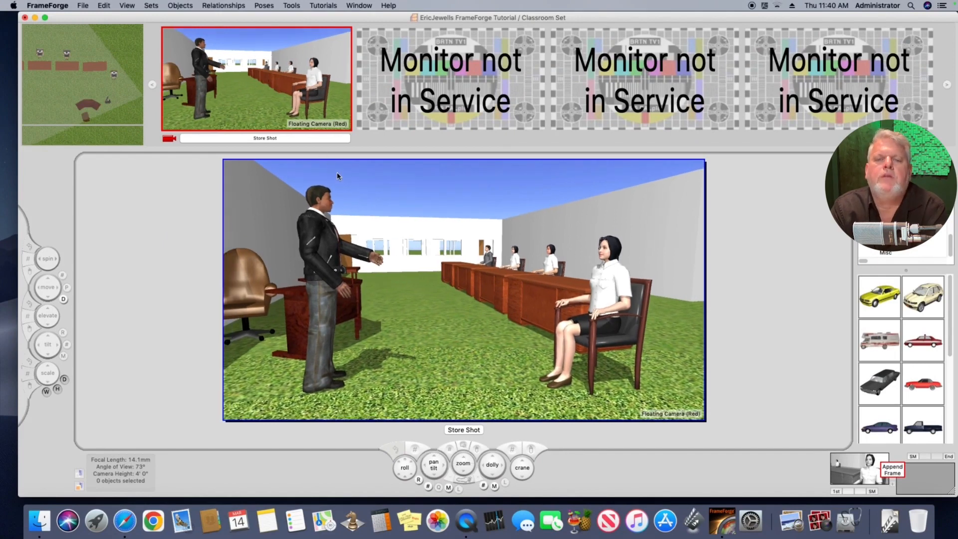
# Store the two-person shot with shot number 5, shot type M.S. and the one-line description "Medium Wide Two Shot"
pyautogui.click(294, 138)
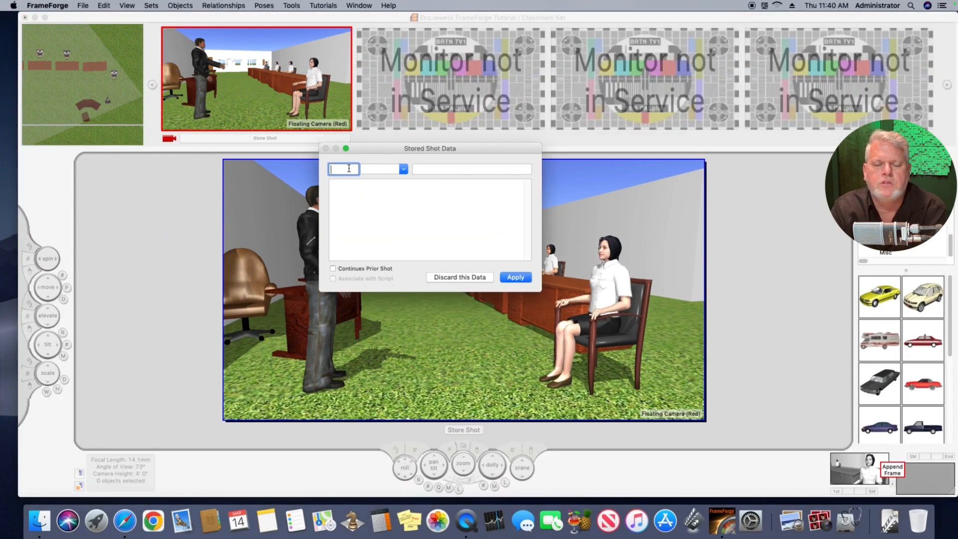
pyautogui.click(404, 169)
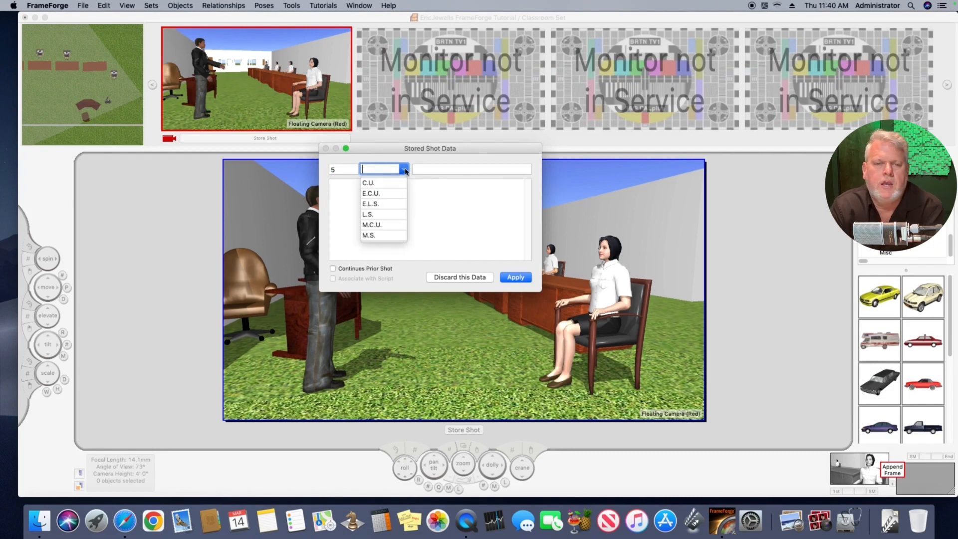
pyautogui.click(372, 235)
pyautogui.click(437, 168)
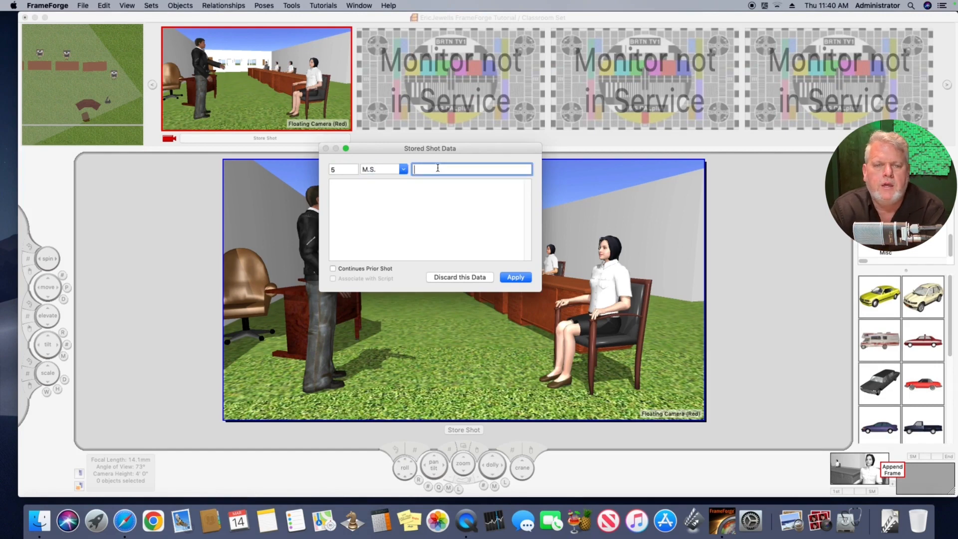
pyautogui.write('Medium Wide Two Shot')
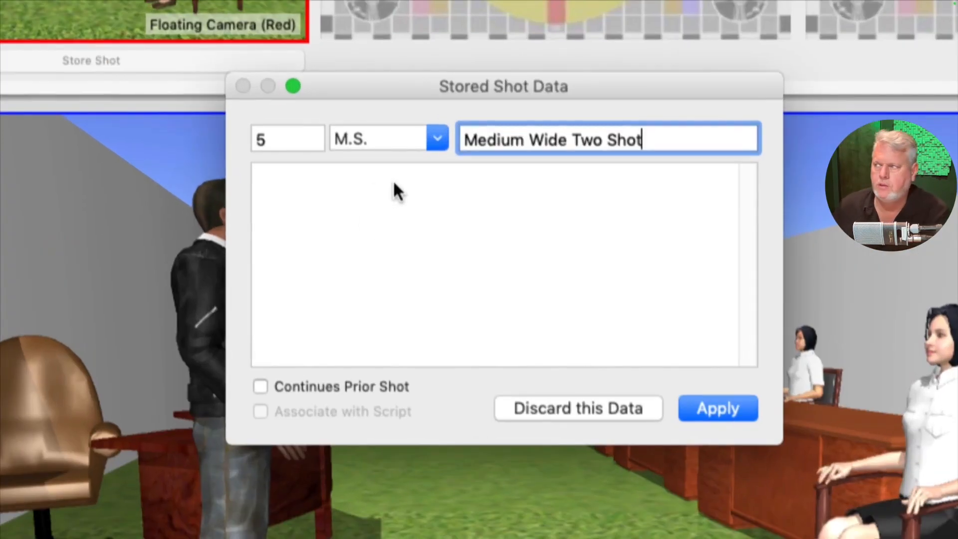
# Write the full description of shot 5 as "Medium Wide Two shot of Teacher reacting to", the student's name in possessive form, and "response."
pyautogui.click(363, 185)
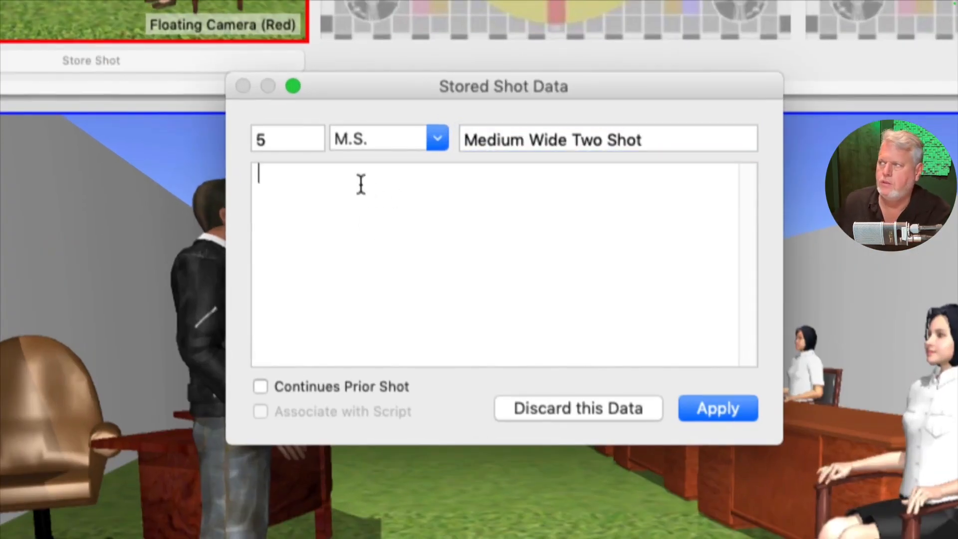
pyautogui.write('Medium Wide Two shot of ')
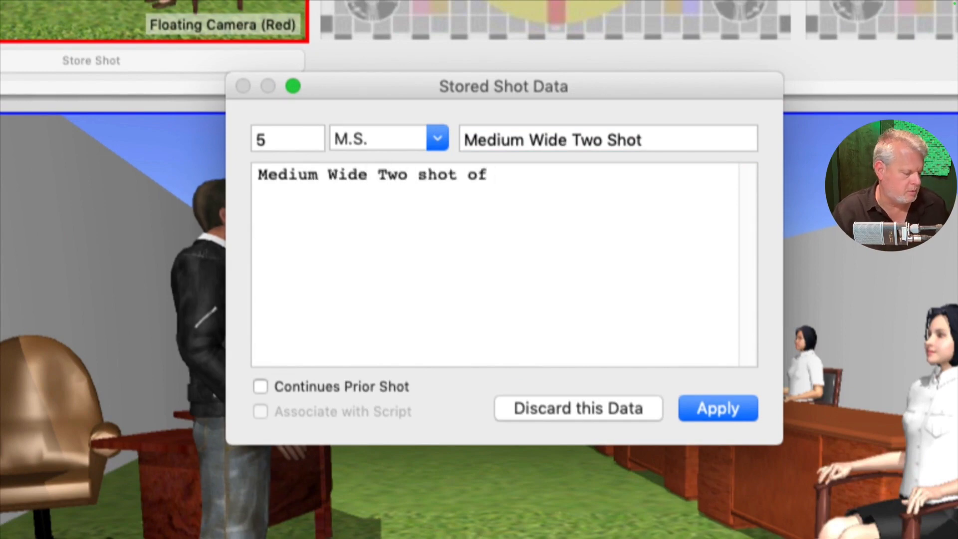
pyautogui.write('Te')
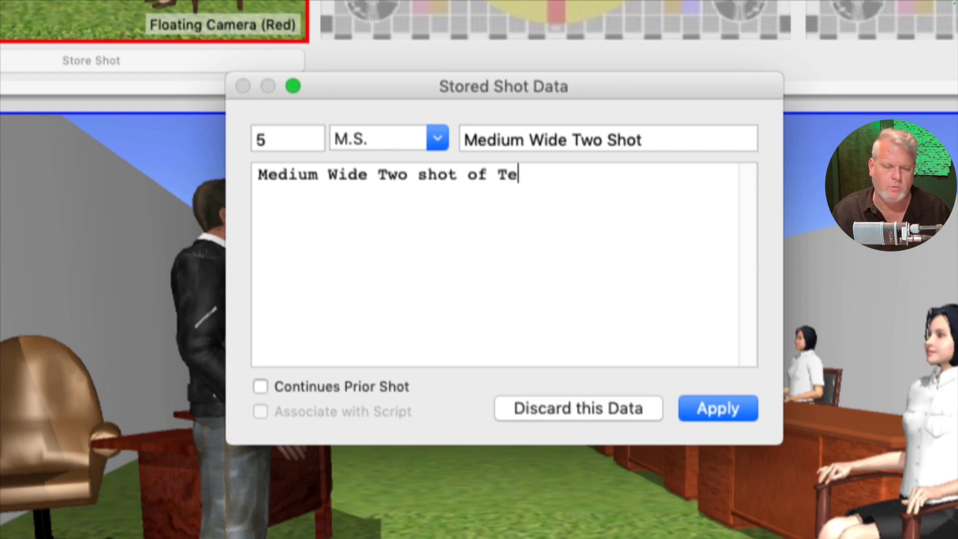
pyautogui.write('acher rea')
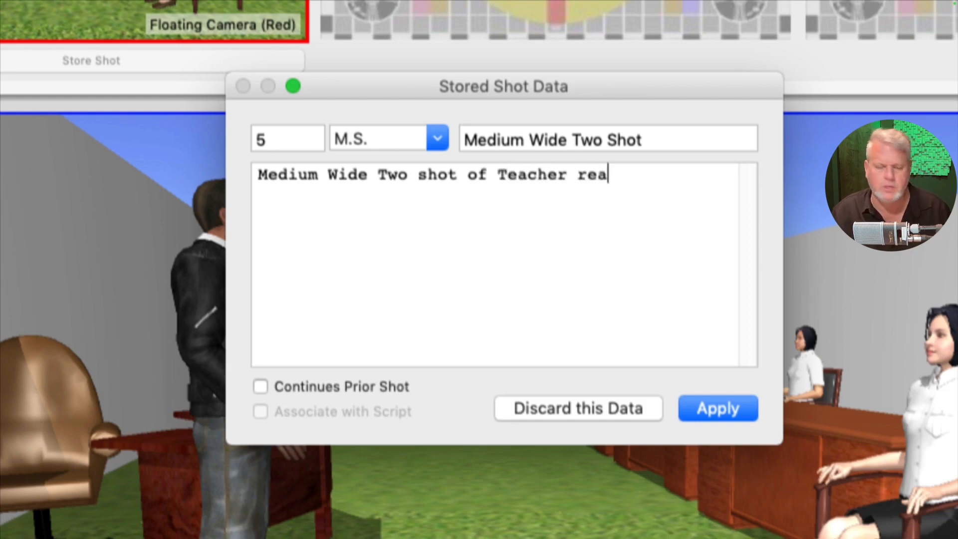
pyautogui.write('cting to Rachel')
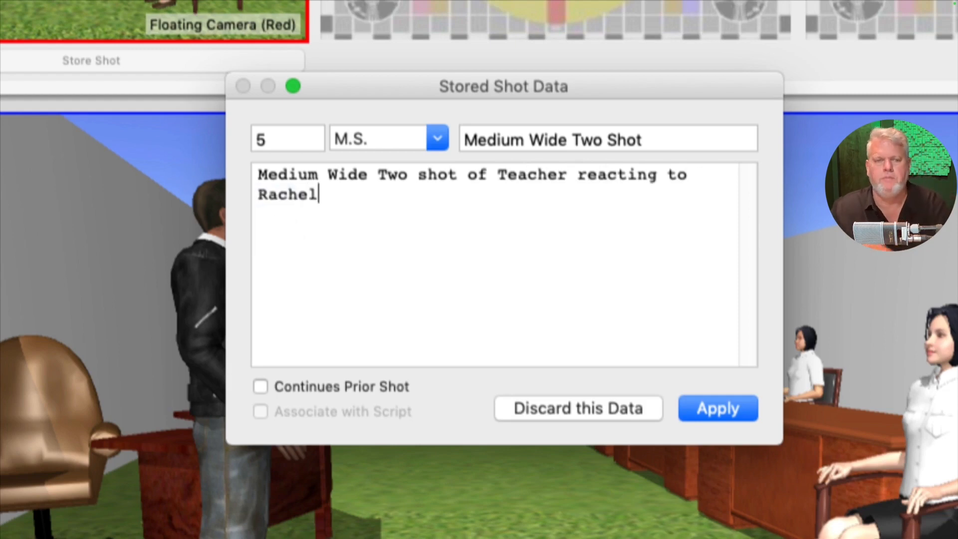
pyautogui.write("'s ")
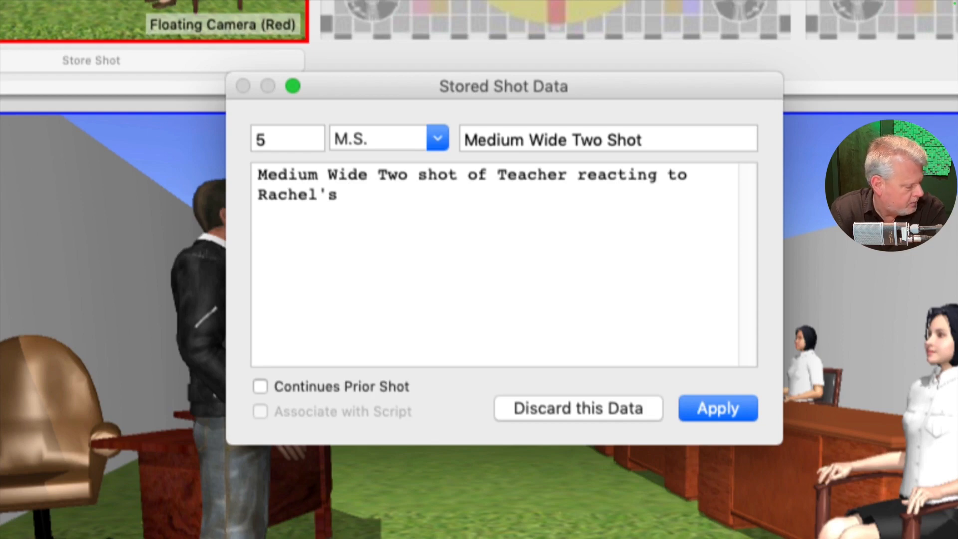
pyautogui.write('d')
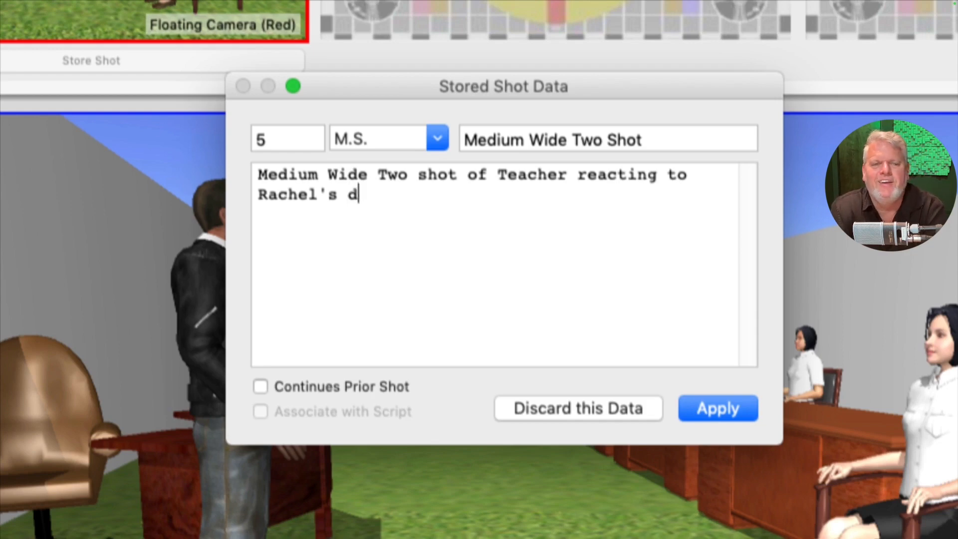
pyautogui.press('BackSpace')
pyautogui.write('re')
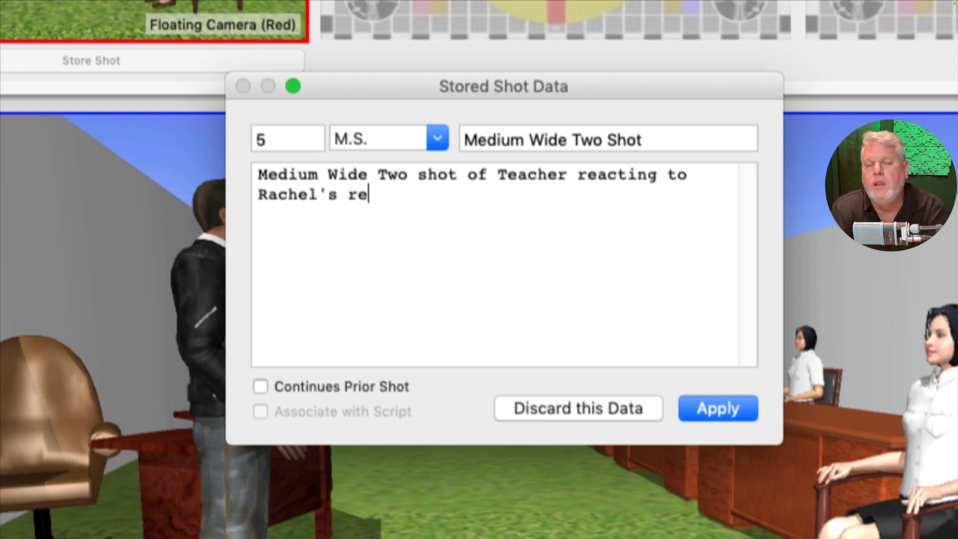
pyautogui.write('sponse.')
# Below shot 5's description, start the teacher's dialogue in a new paragraph with Teacher:"Awesome! The film world needs more
pyautogui.press('Return')
pyautogui.press('Return')
pyautogui.write('Teacher')
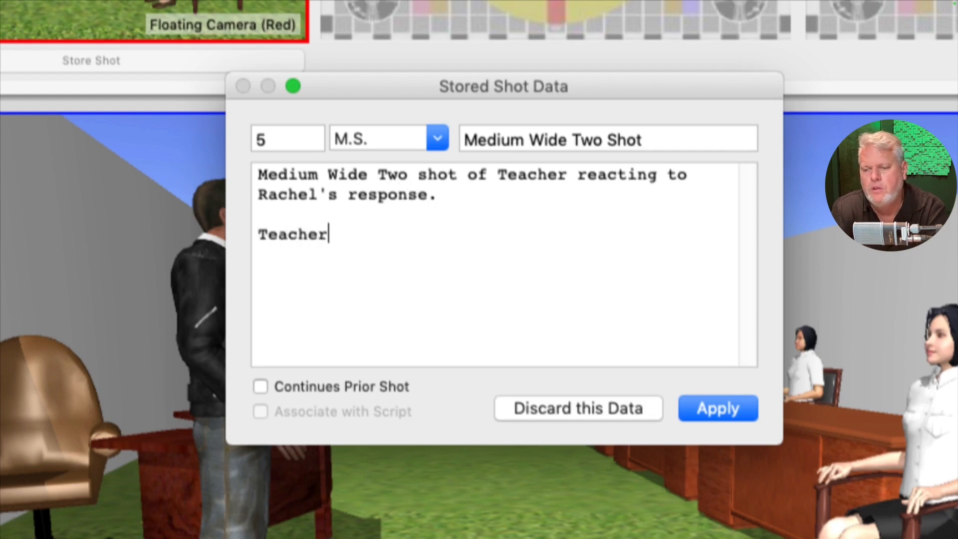
pyautogui.write(':')
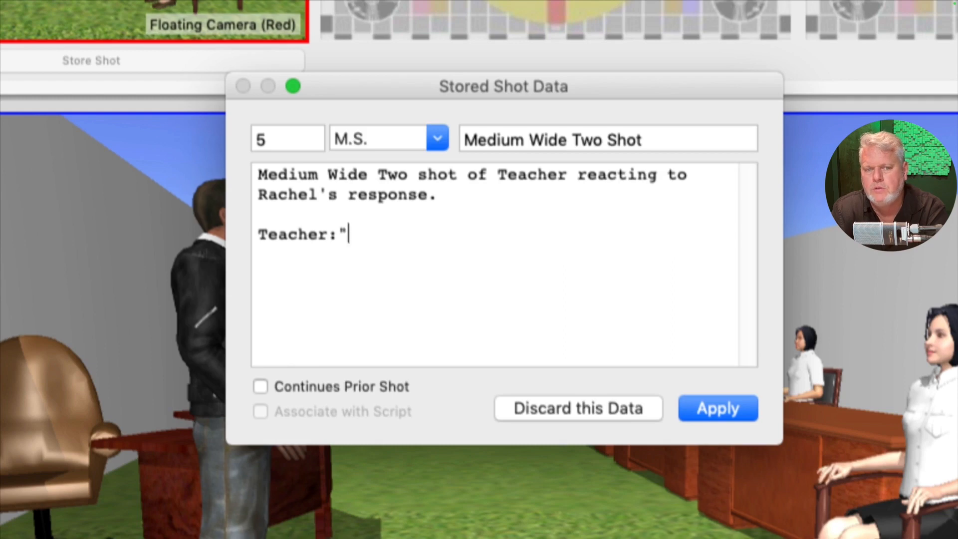
pyautogui.write('"Awesom')
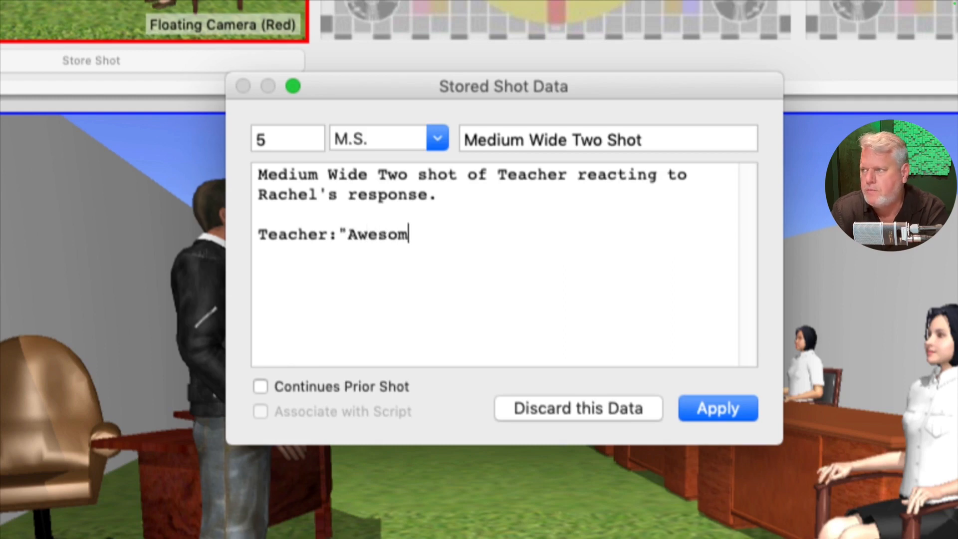
pyautogui.write('e! T')
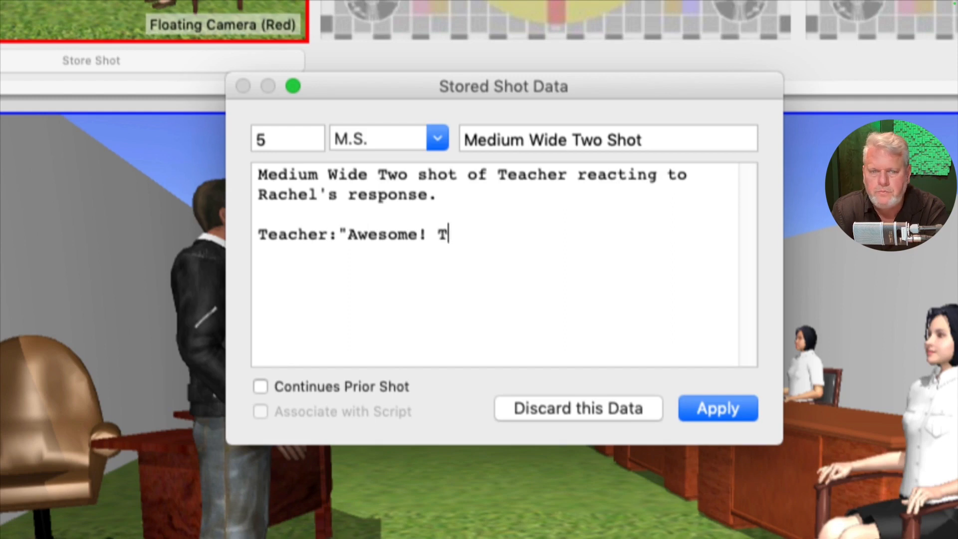
pyautogui.write('he world ne')
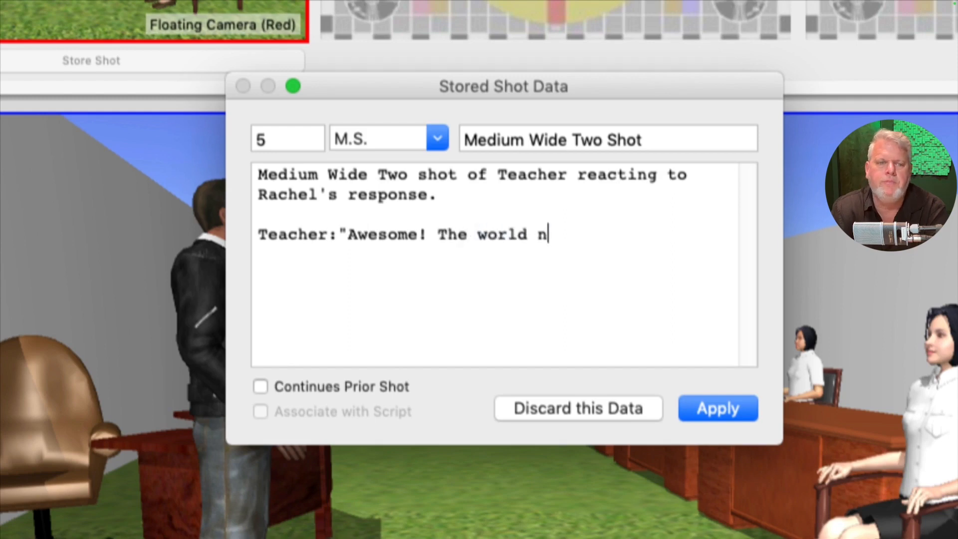
pyautogui.press('BackSpace')
pyautogui.press('BackSpace')
pyautogui.press('BackSpace')
pyautogui.press('BackSpace')
pyautogui.press('BackSpace')
pyautogui.press('BackSpace')
pyautogui.press('BackSpace')
pyautogui.press('BackSpace')
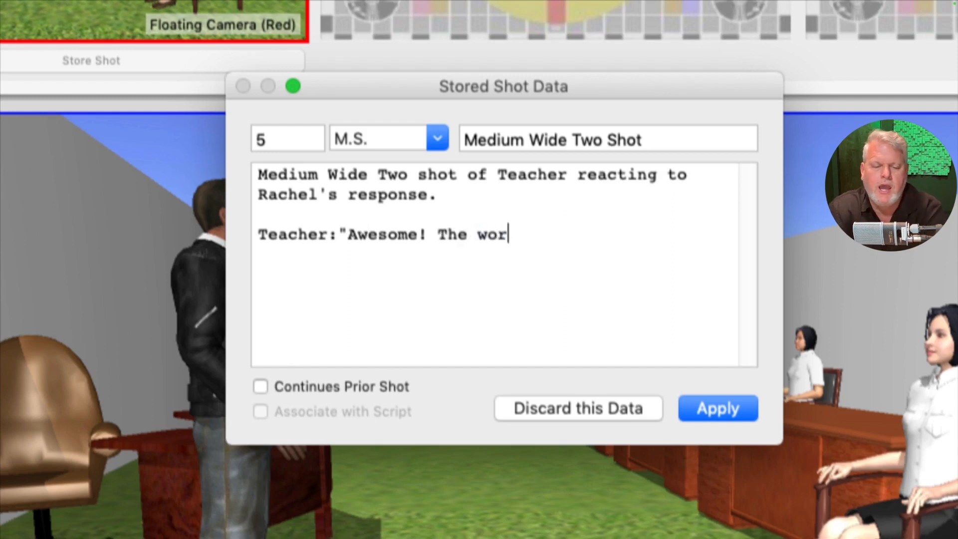
pyautogui.write('film')
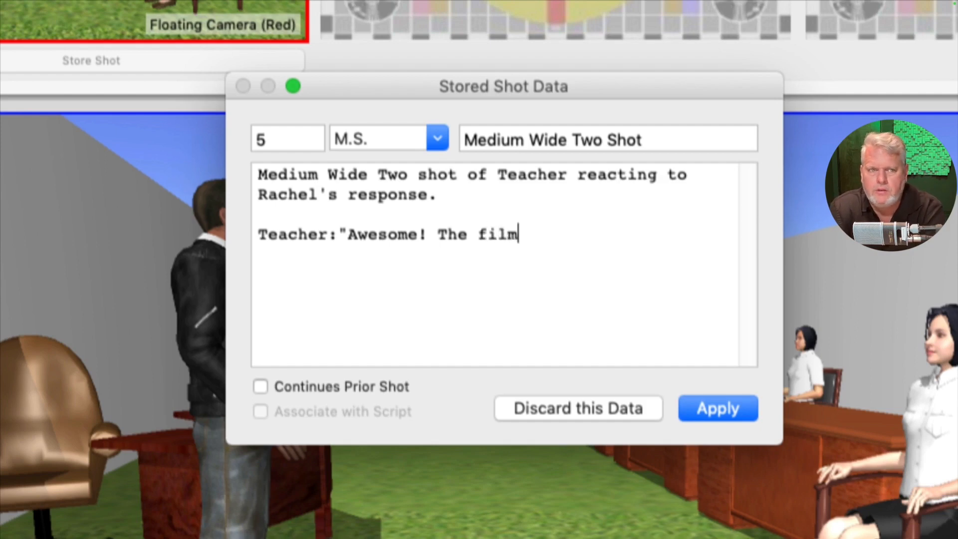
pyautogui.write(' world ne')
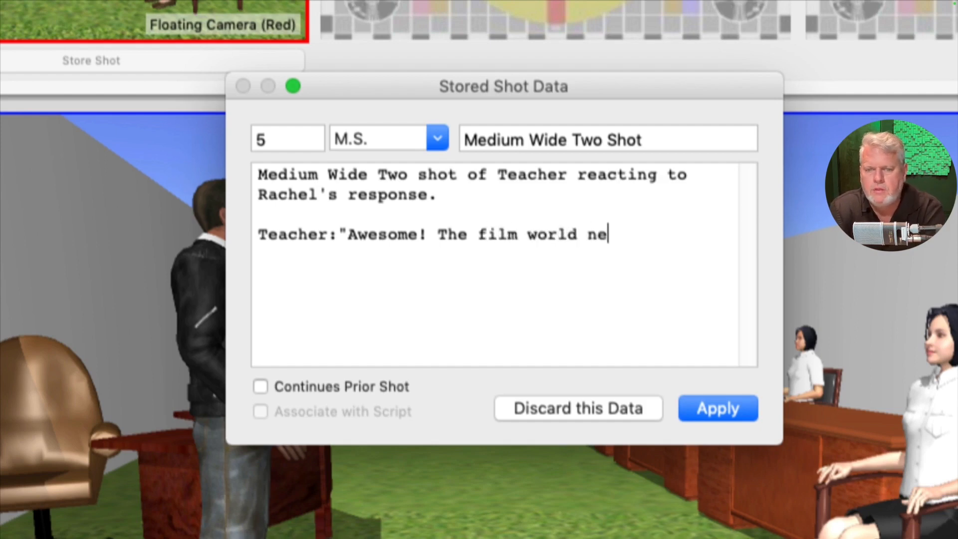
pyautogui.write('eds more')
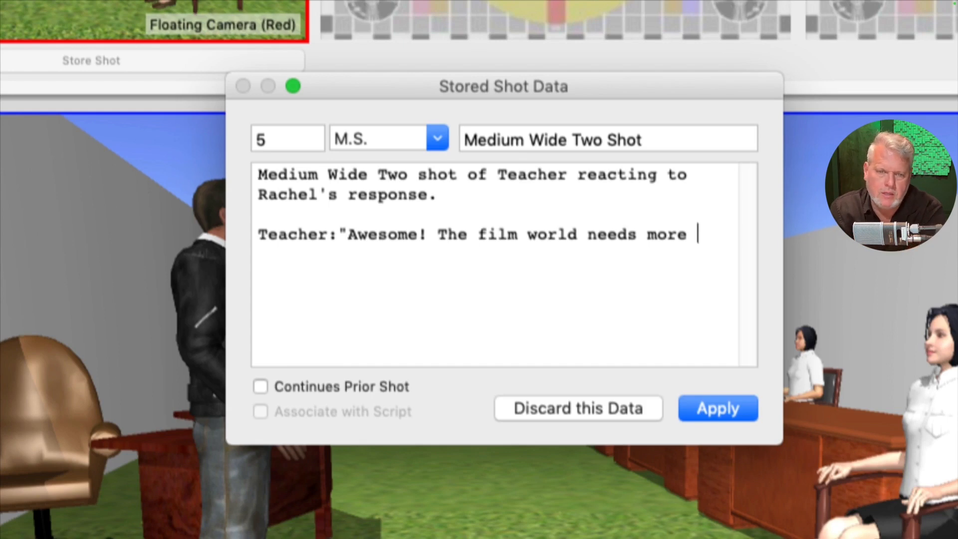
# Complete the teacher's line with "well organized Script Supers like you!", close the quotation, and apply the shot 5 data
pyautogui.write('we')
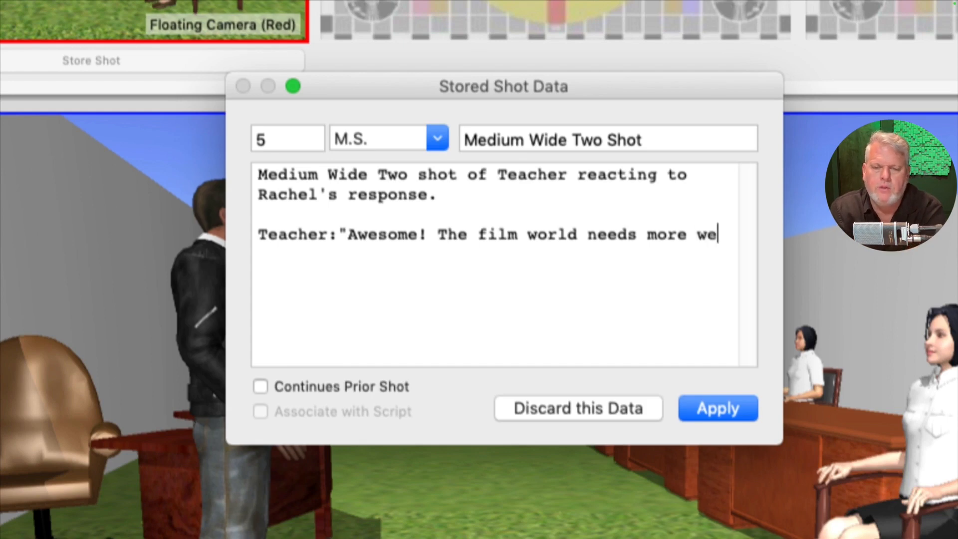
pyautogui.write('ll organize')
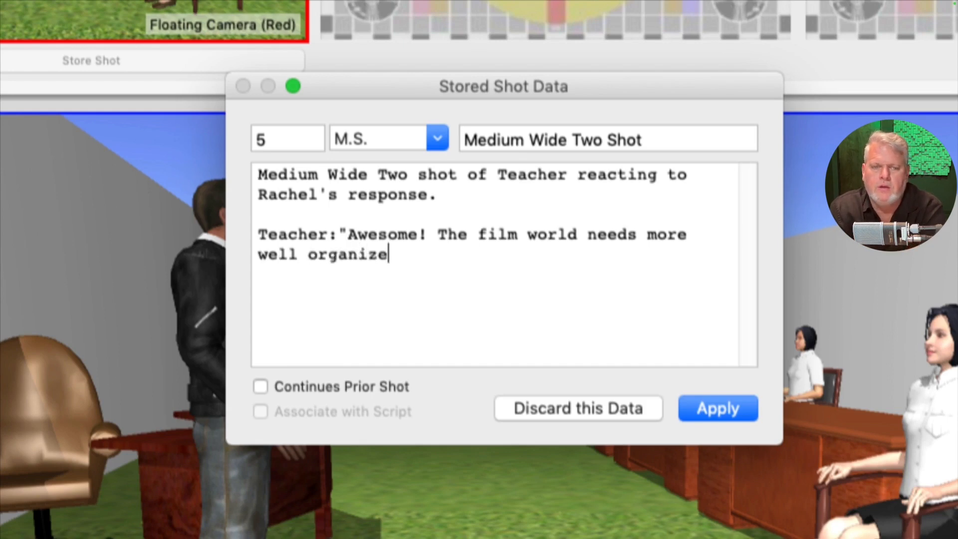
pyautogui.write('d Scr')
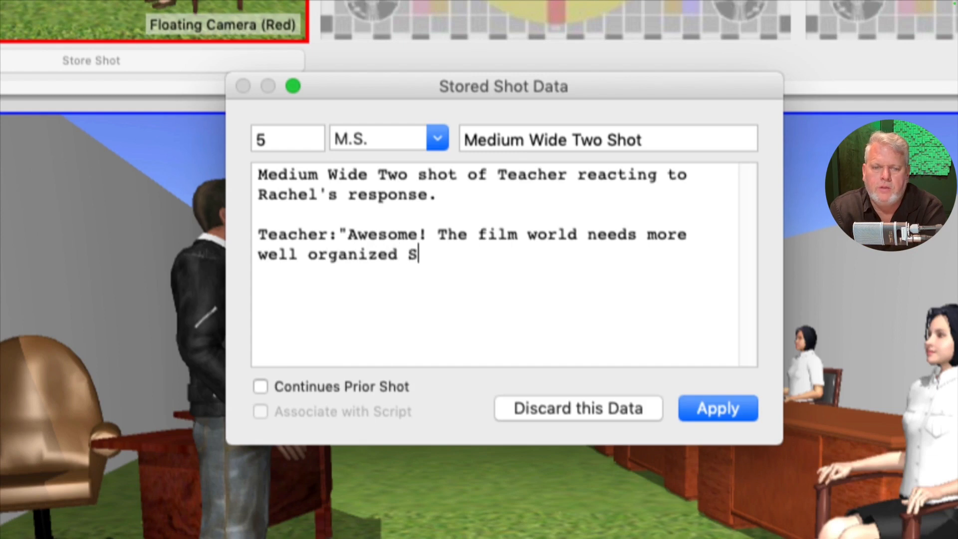
pyautogui.press('BackSpace')
pyautogui.write('cripts')
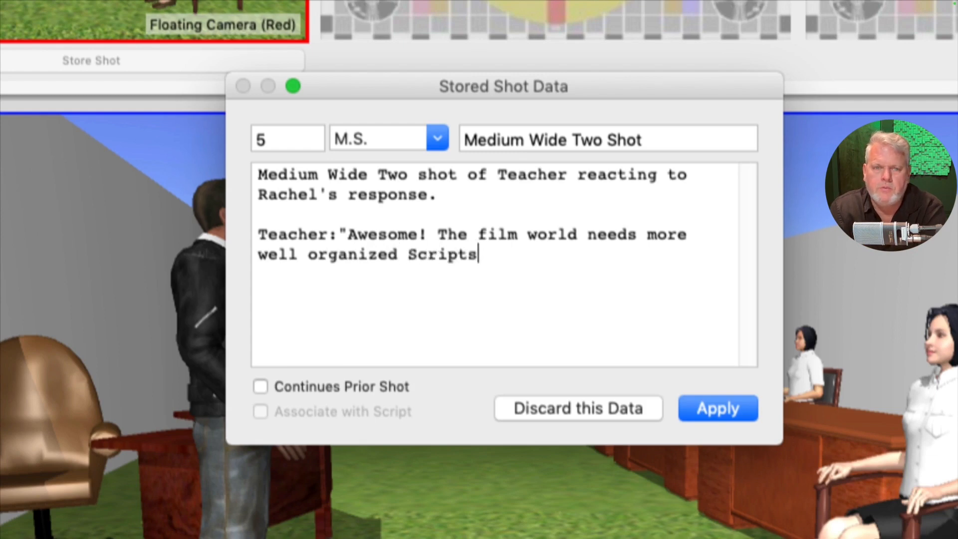
pyautogui.press('BackSpace')
pyautogui.write('Super')
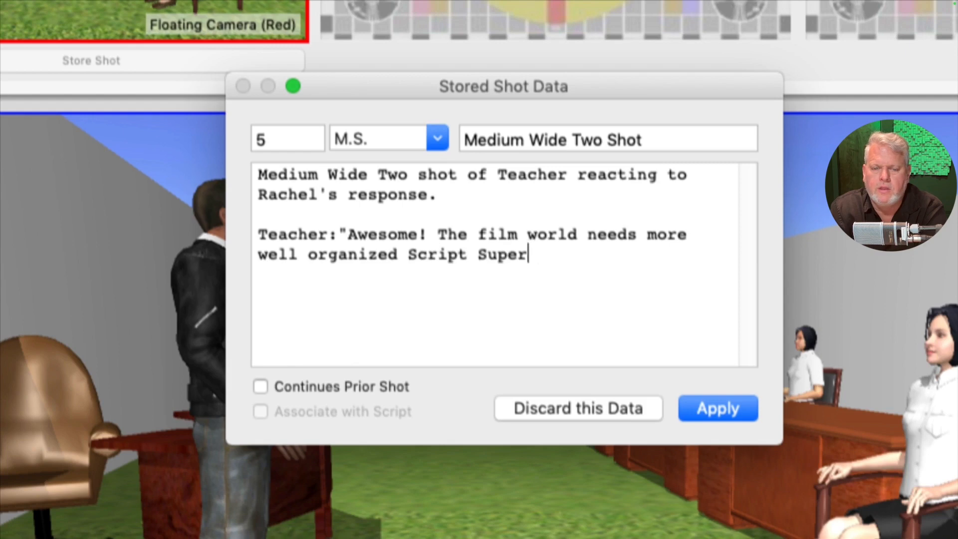
pyautogui.write('s like you!"')
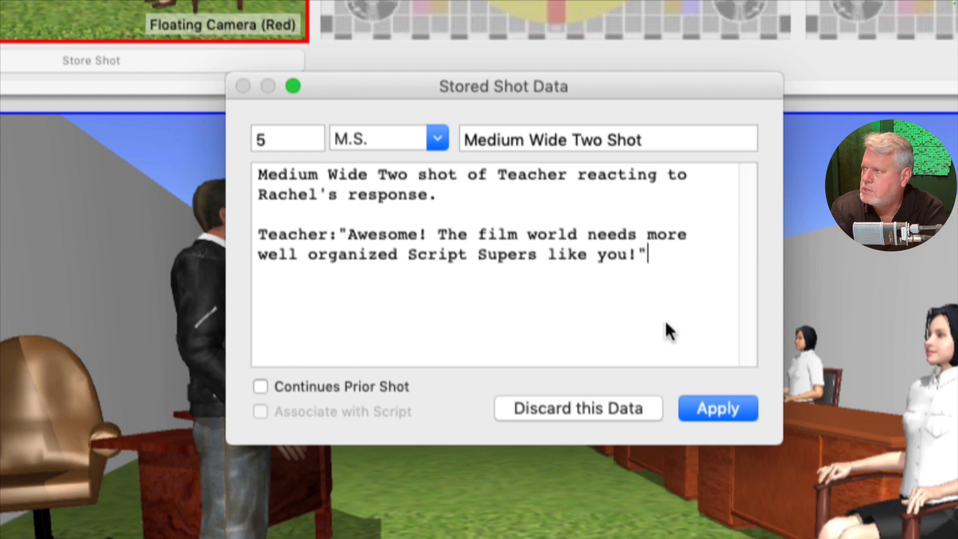
pyautogui.click(718, 409)
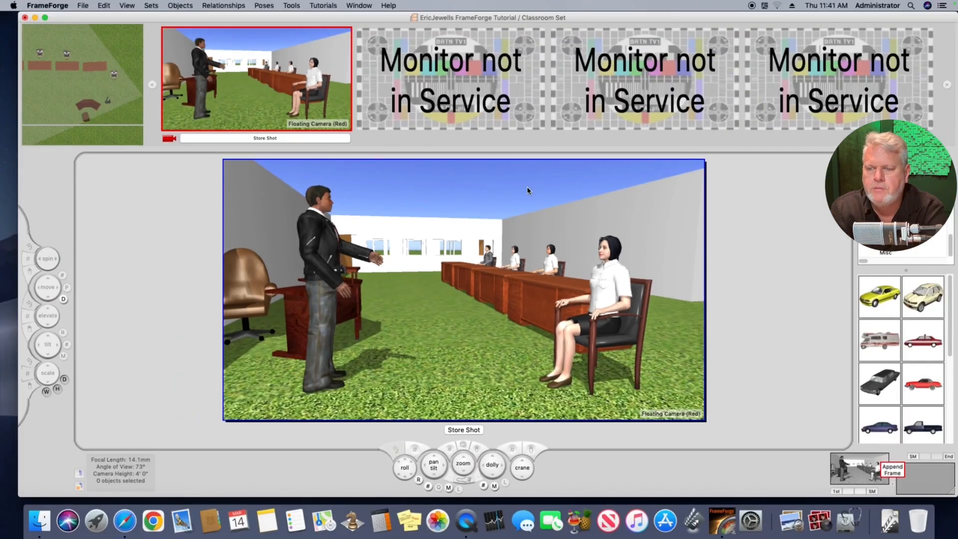
# Move the Red camera in the overhead view to the side wall near the classroom's front corner and crane it up to 12' 1"
pyautogui.click(137, 113)
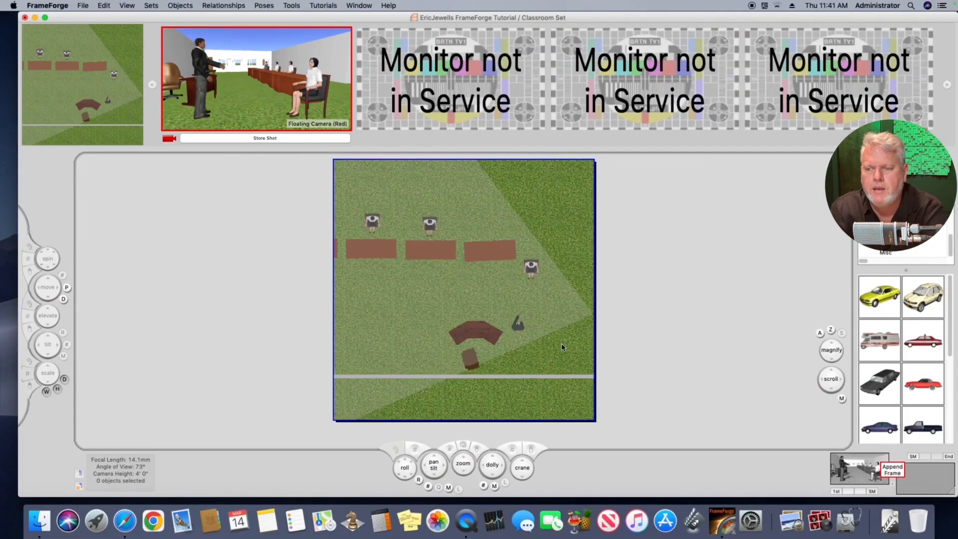
pyautogui.click(832, 359)
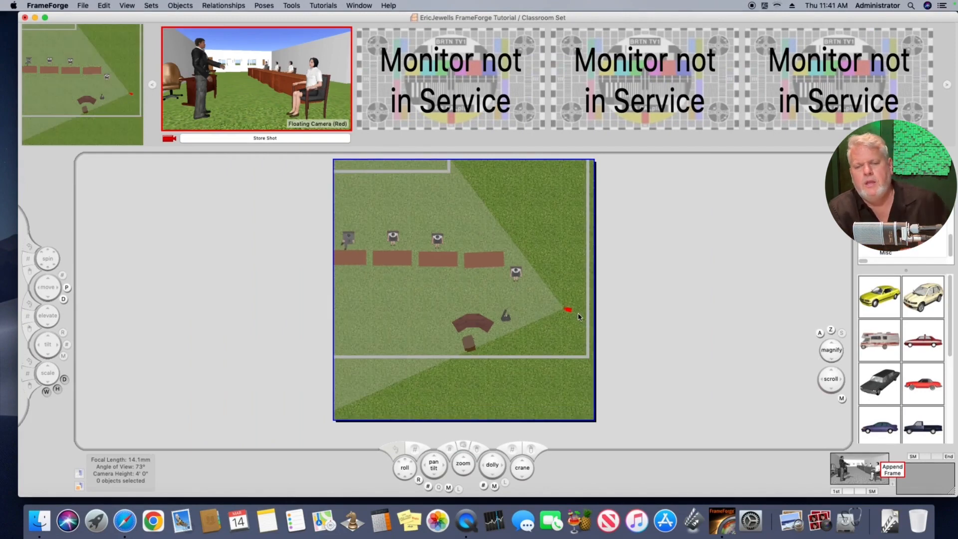
pyautogui.moveTo(572, 313); pyautogui.dragTo(592, 337)
pyautogui.moveTo(523, 468); pyautogui.dragTo(527, 452)
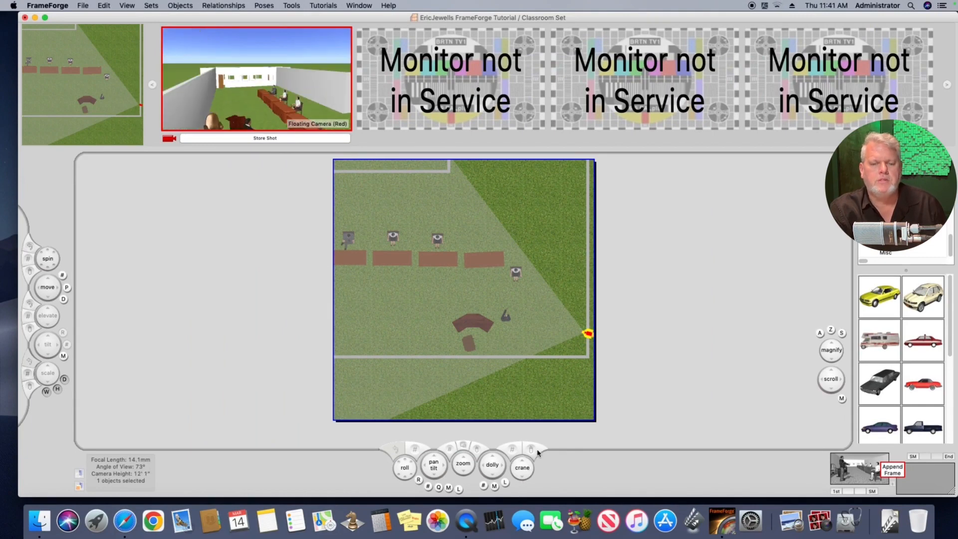
# Tilt and pan the Red camera down onto the teacher, student and desk row, and zoom in to a 16.1mm focal length
pyautogui.click(308, 76)
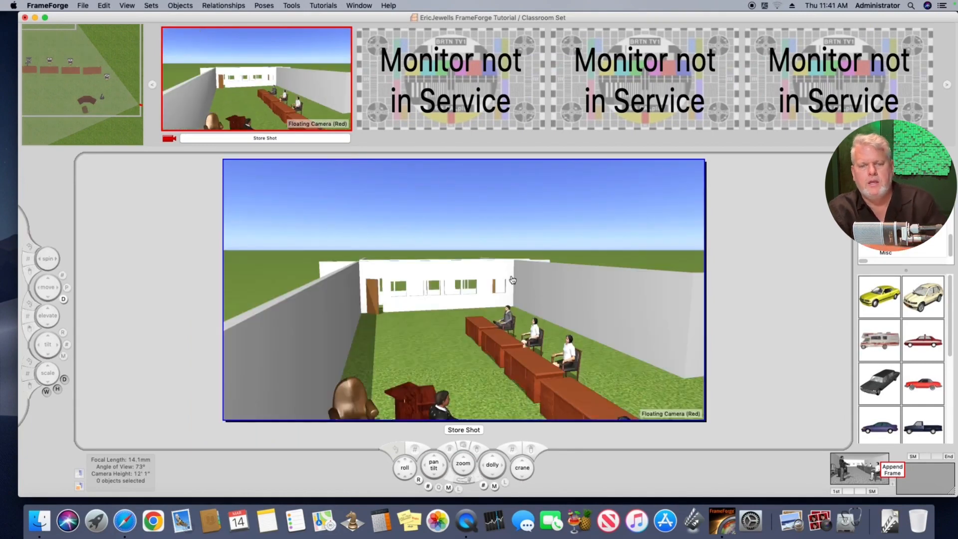
pyautogui.moveTo(434, 466); pyautogui.dragTo(436, 504)
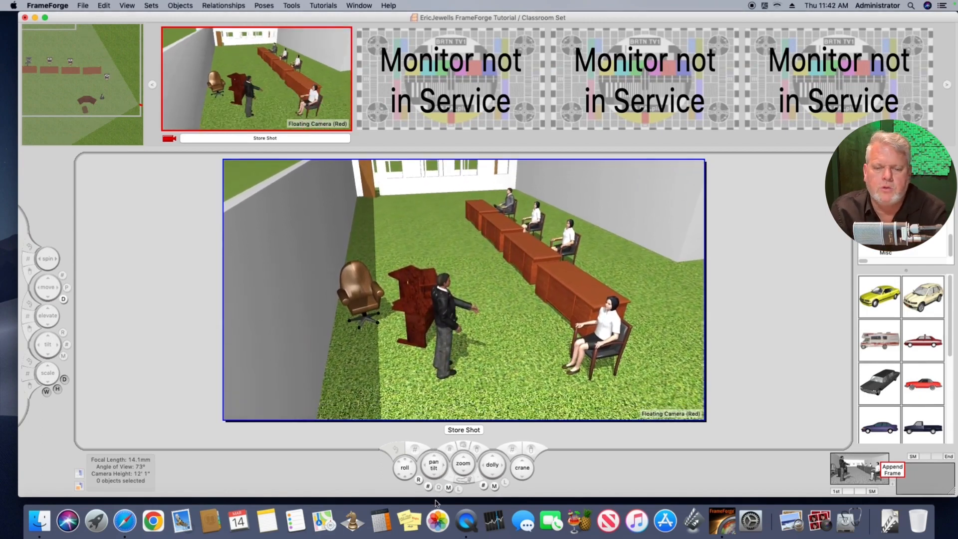
pyautogui.moveTo(438, 467); pyautogui.dragTo(443, 469)
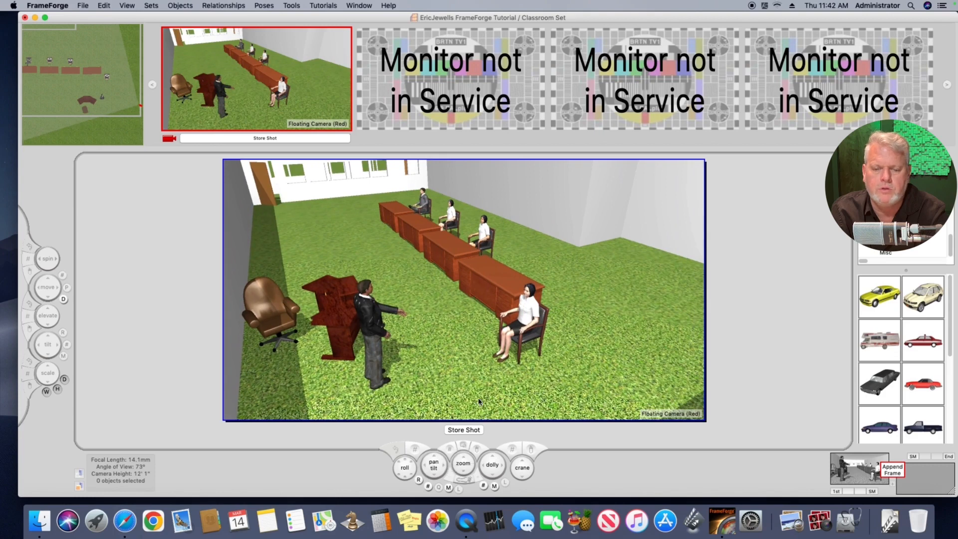
pyautogui.moveTo(428, 471); pyautogui.dragTo(436, 470)
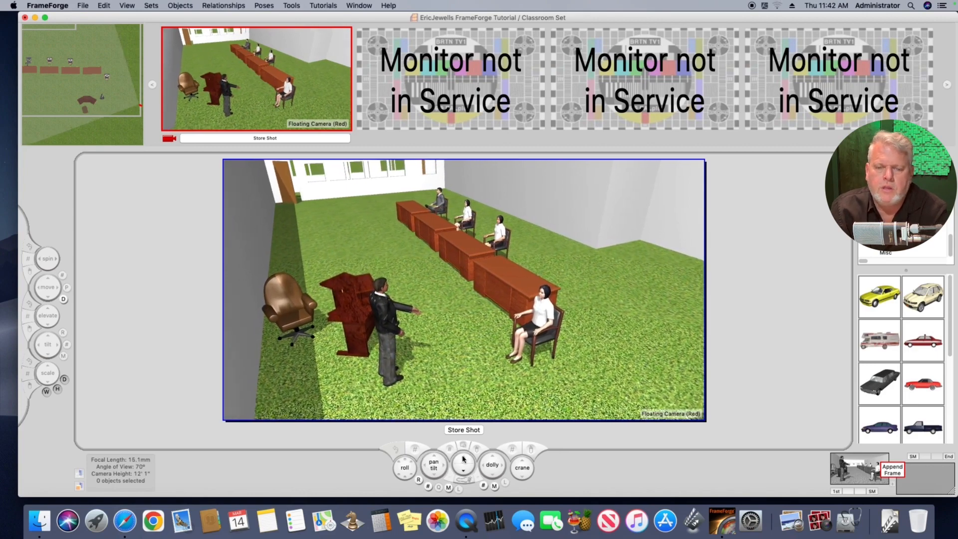
pyautogui.click(463, 458)
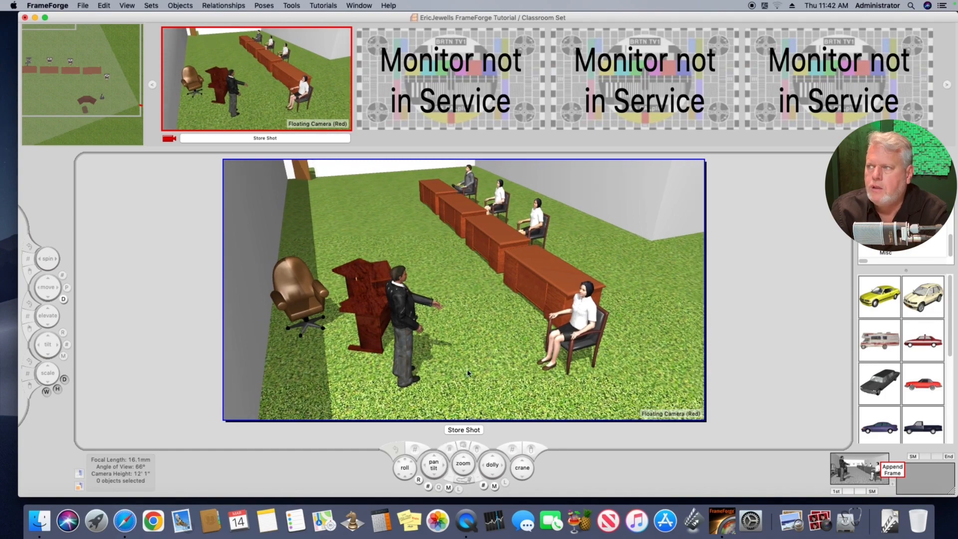
# Store the high-angle shot with shot number 6, shot type L.S. and the one-line description "High Angle Wide Shot of Classroom"
pyautogui.click(463, 430)
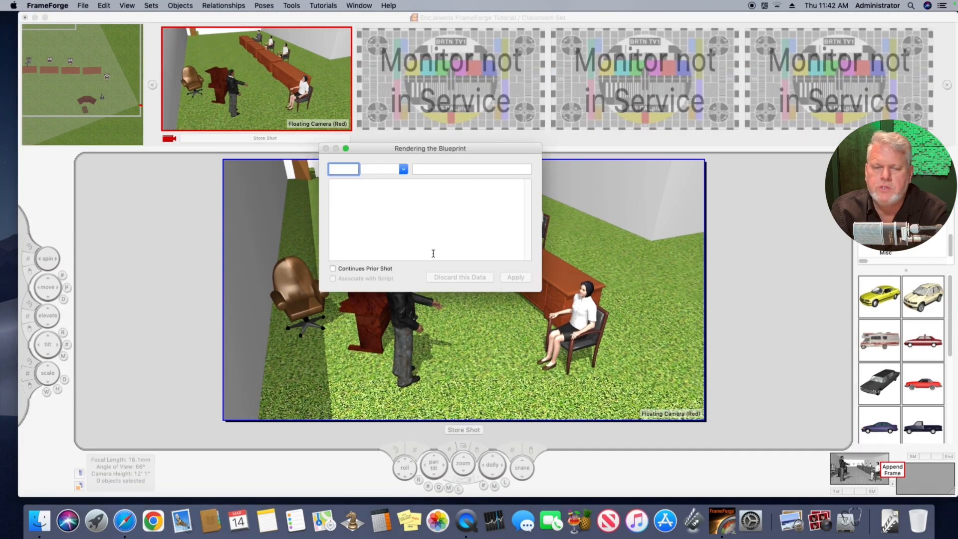
pyautogui.write('6')
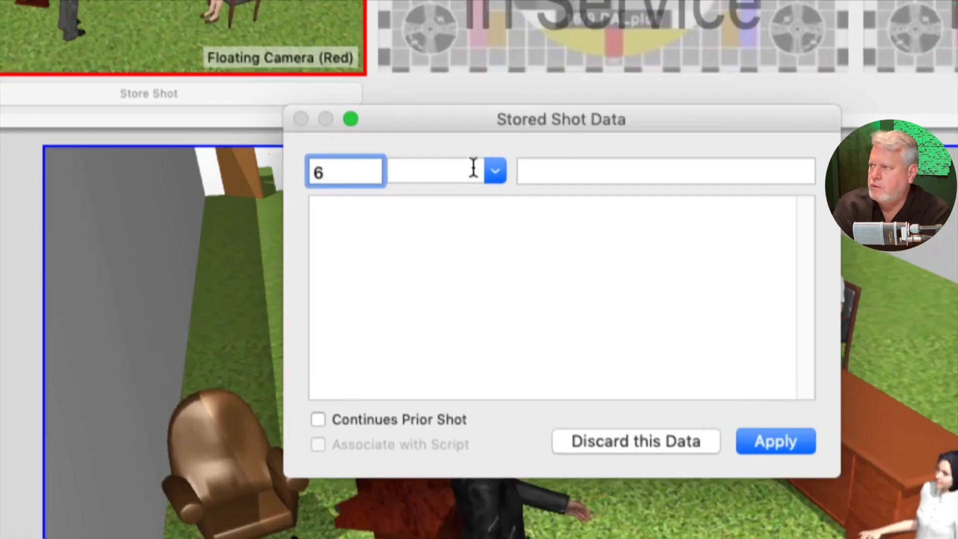
pyautogui.click(402, 169)
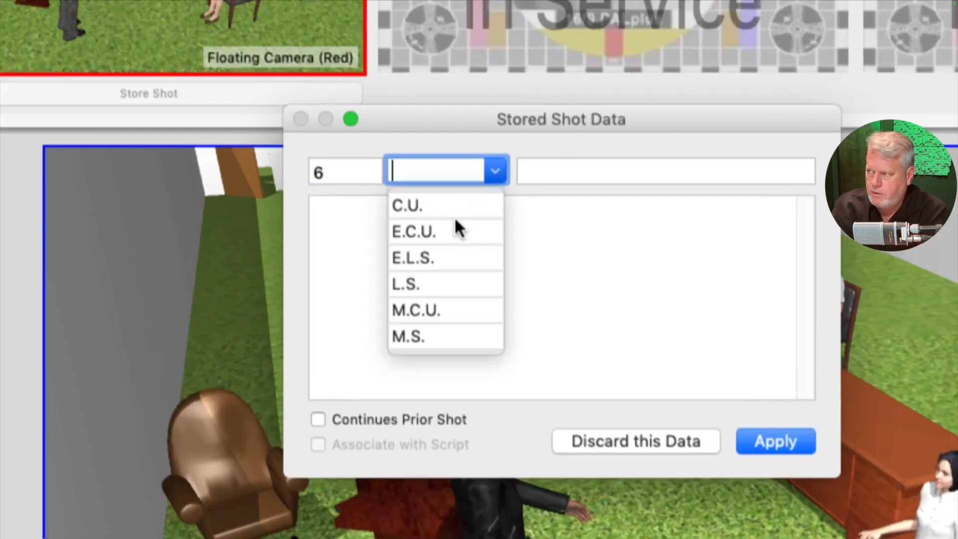
pyautogui.click(424, 281)
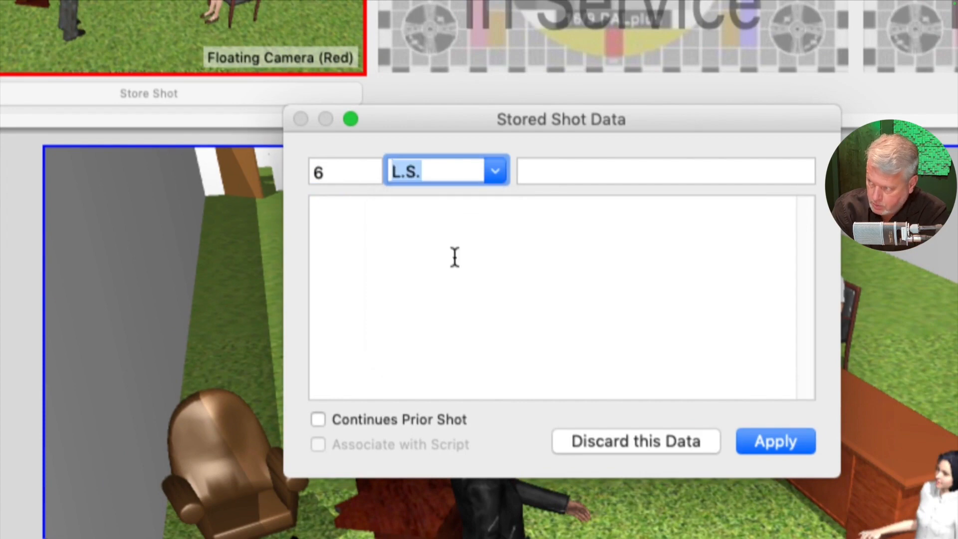
pyautogui.click(567, 177)
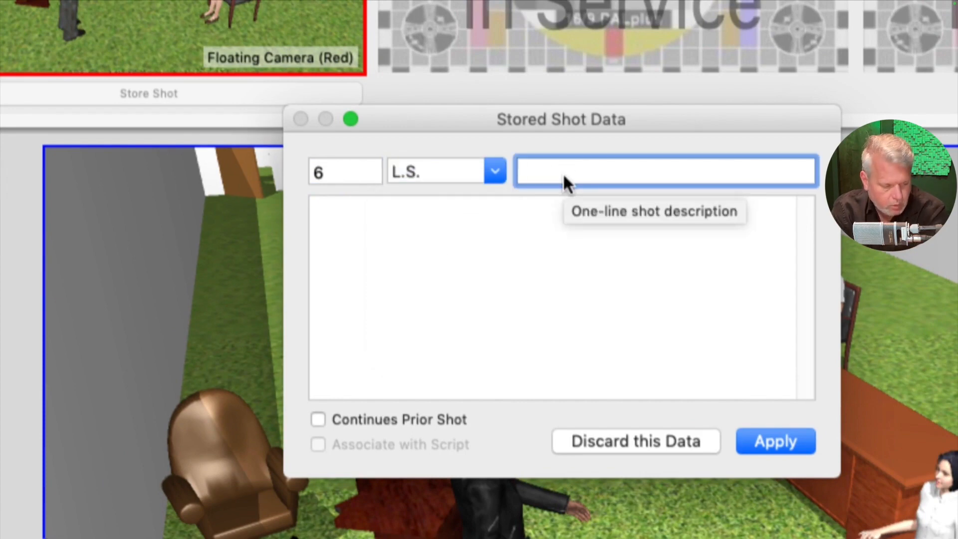
pyautogui.write('Hu')
pyautogui.press('BackSpace')
pyautogui.write('igh')
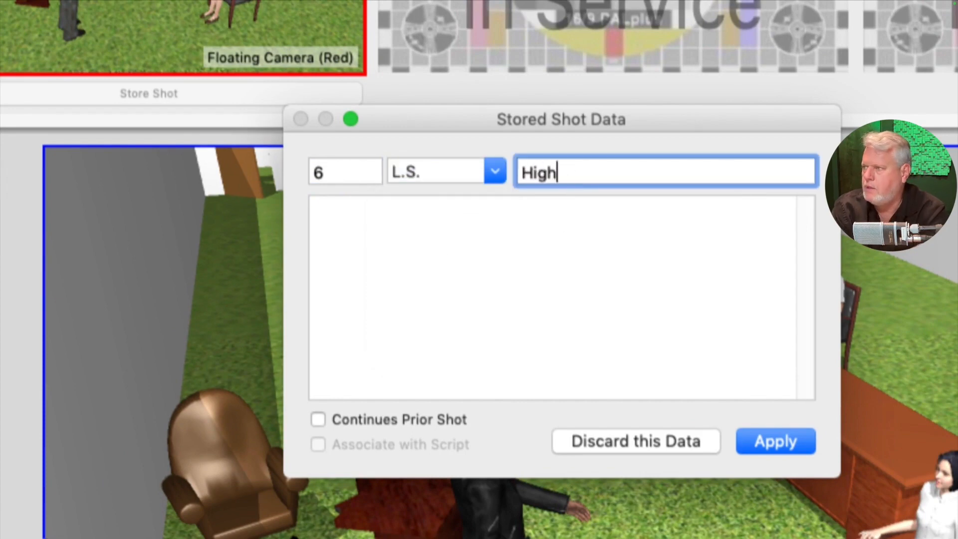
pyautogui.write(' Angle Wid')
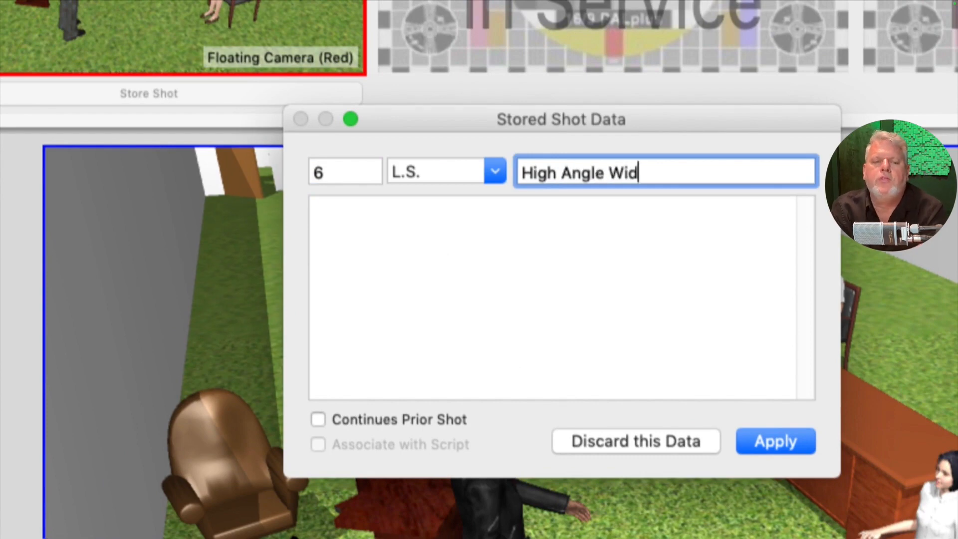
pyautogui.write('e Shot of')
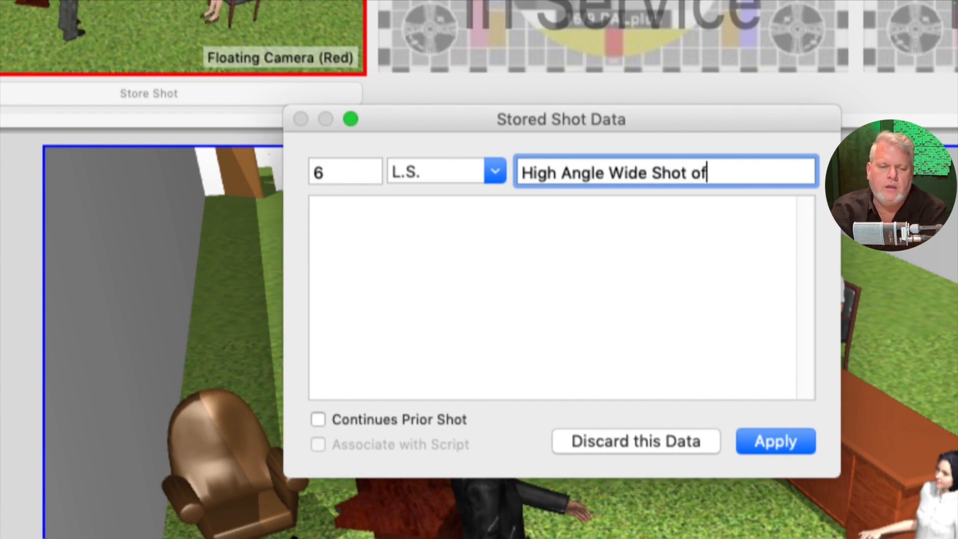
pyautogui.write(' Classroom')
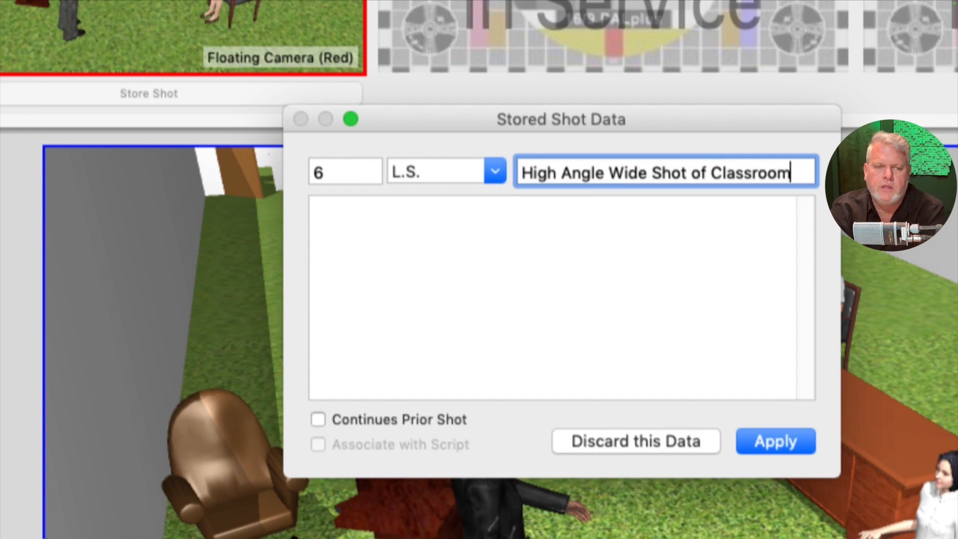
# Describe shot 6 as "High Angle wide shot of classroom." and leave a blank line beneath it
pyautogui.click(425, 225)
pyautogui.write('High Angle wide ')
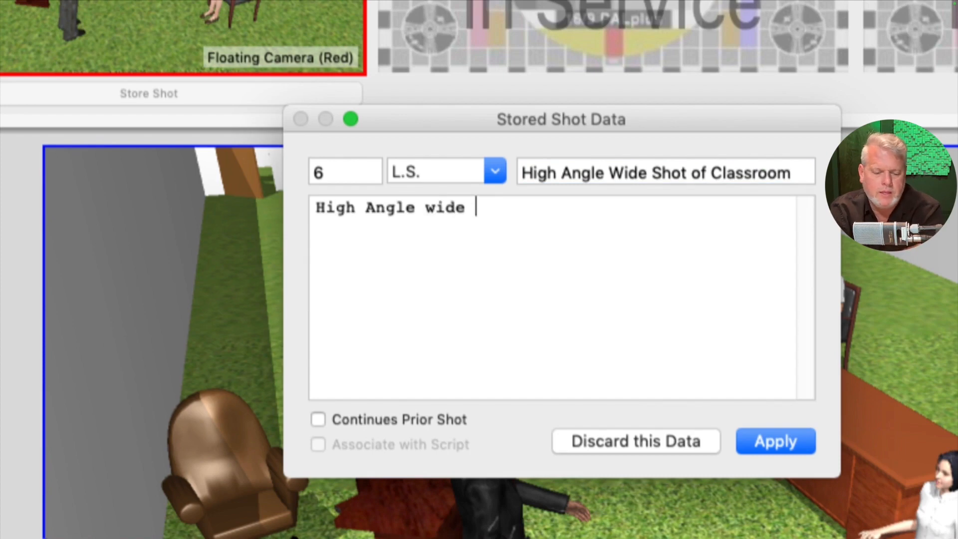
pyautogui.write('shot of clas')
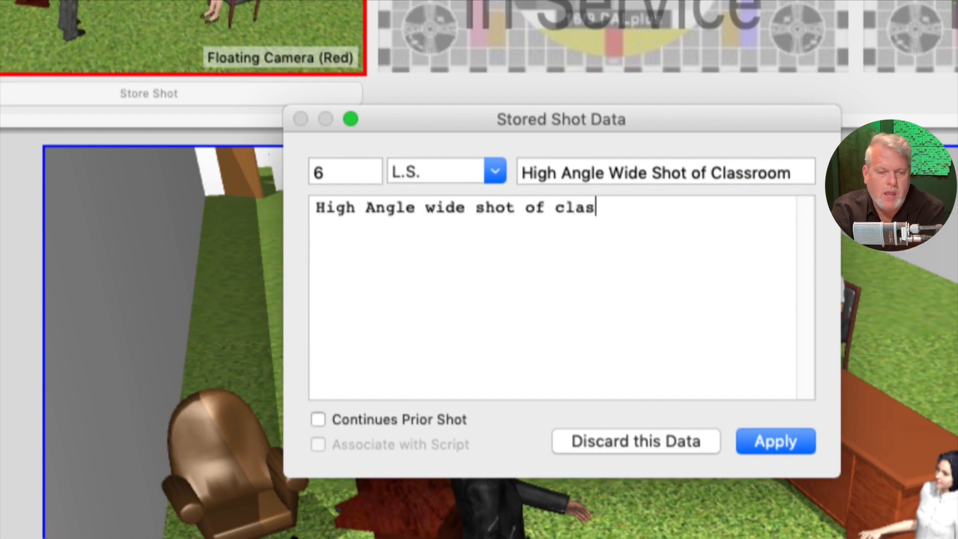
pyautogui.write('sroom')
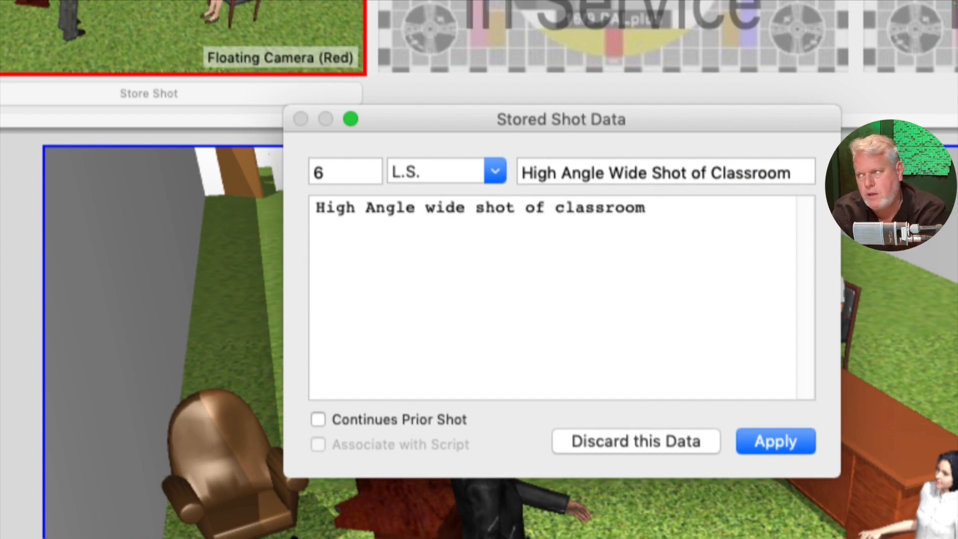
pyautogui.write('.')
pyautogui.press('Return')
pyautogui.press('Return')
# Start a dialogue line with "Narrator:" followed by an opening quotation mark
pyautogui.write('Narr')
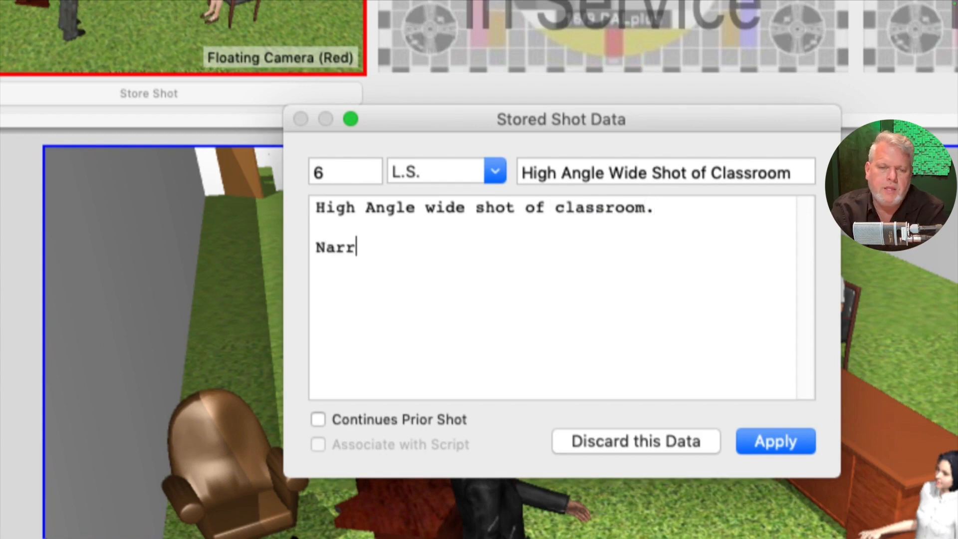
pyautogui.write('ator:')
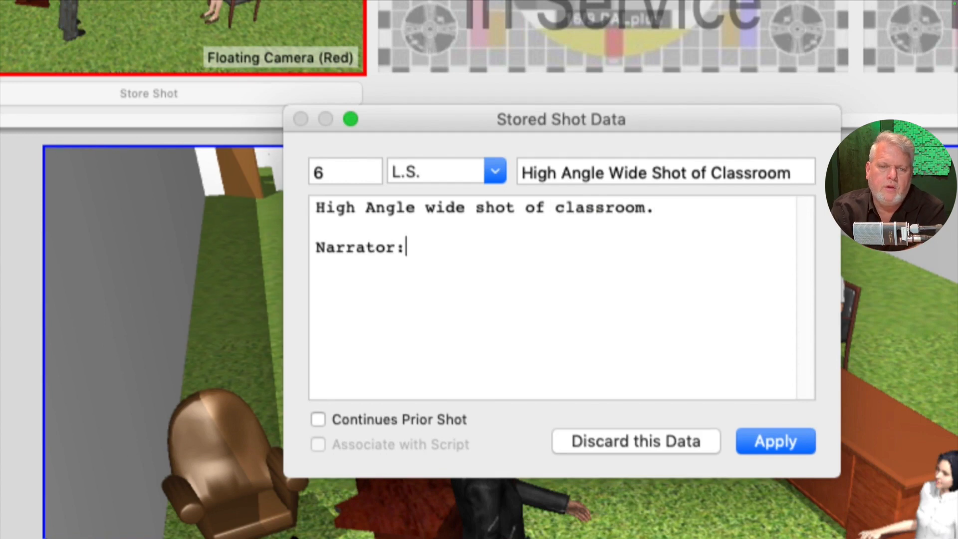
pyautogui.write('"MediaTech')
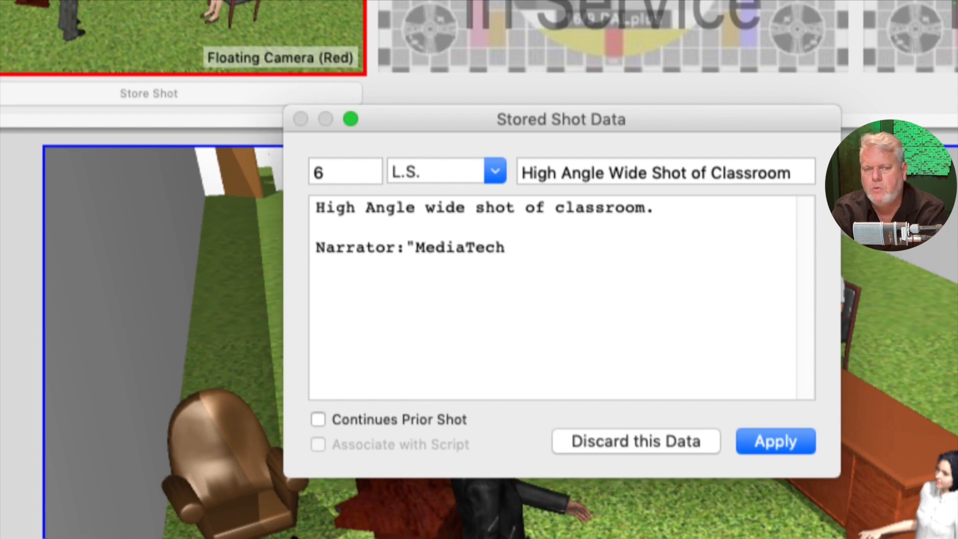
pyautogui.press('BackSpace')
pyautogui.press('BackSpace')
pyautogui.press('BackSpace')
pyautogui.press('BackSpace')
pyautogui.press('BackSpace')
pyautogui.press('BackSpace')
pyautogui.press('BackSpace')
pyautogui.press('BackSpace')
pyautogui.press('BackSpace')
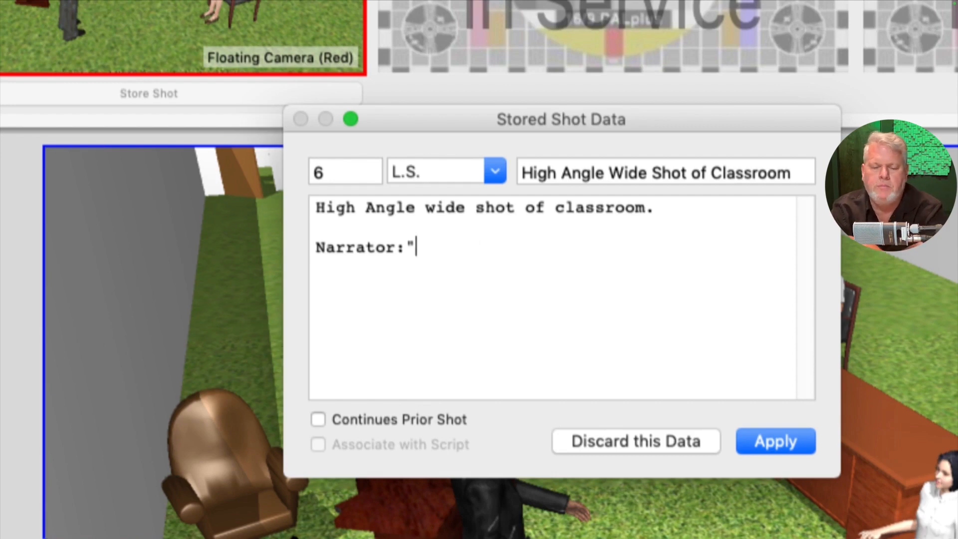
# Begin the narrator's quotation with "At MediaTech we have a slogan - "
pyautogui.write('At Media')
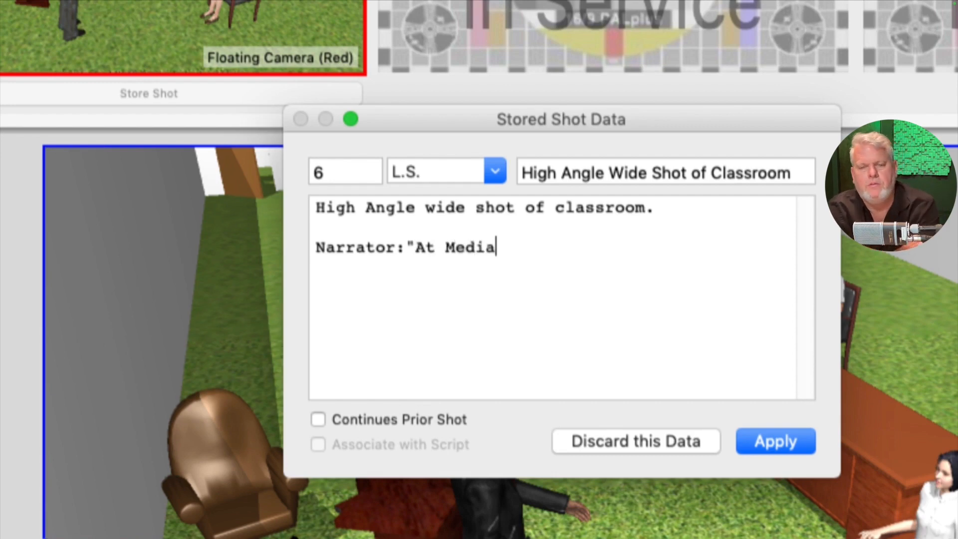
pyautogui.write('Tech we have a slo')
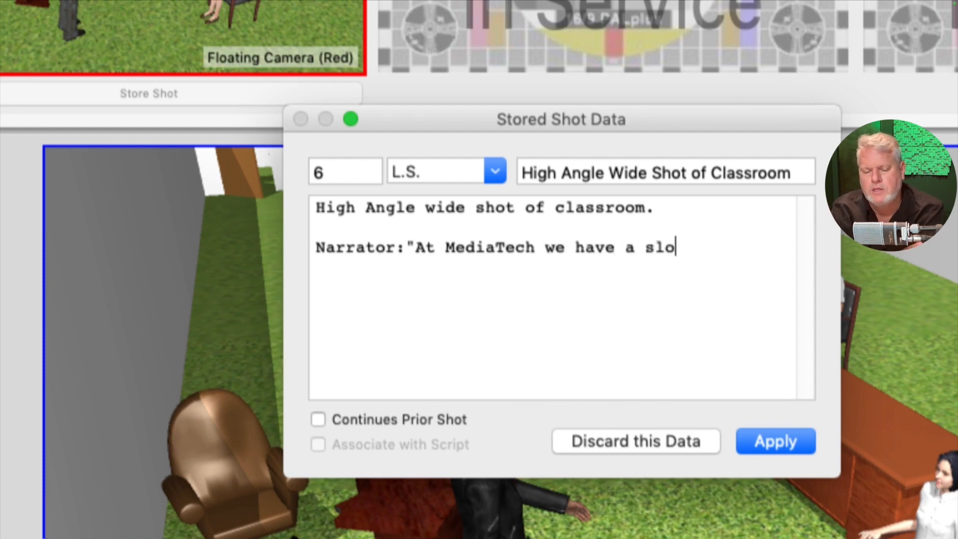
pyautogui.write('gan')
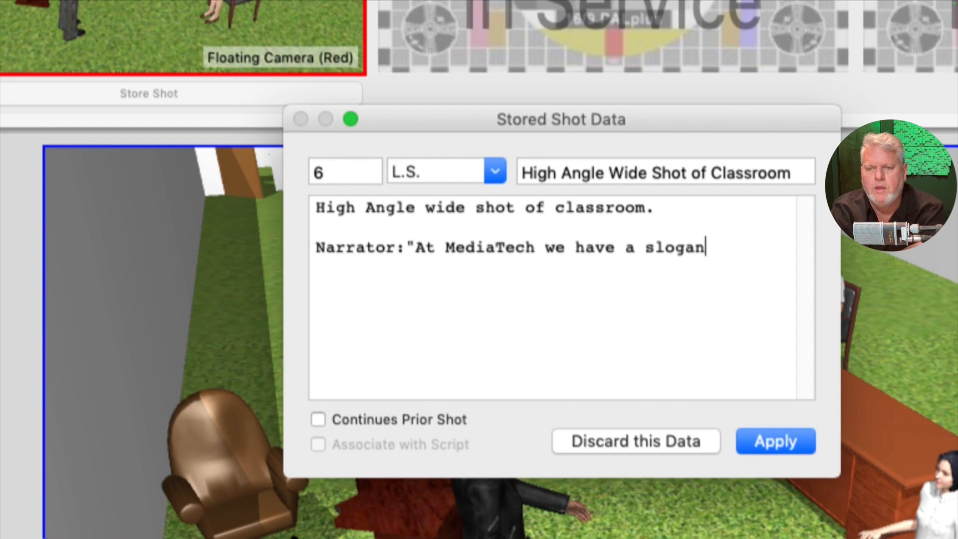
pyautogui.write(' - ')
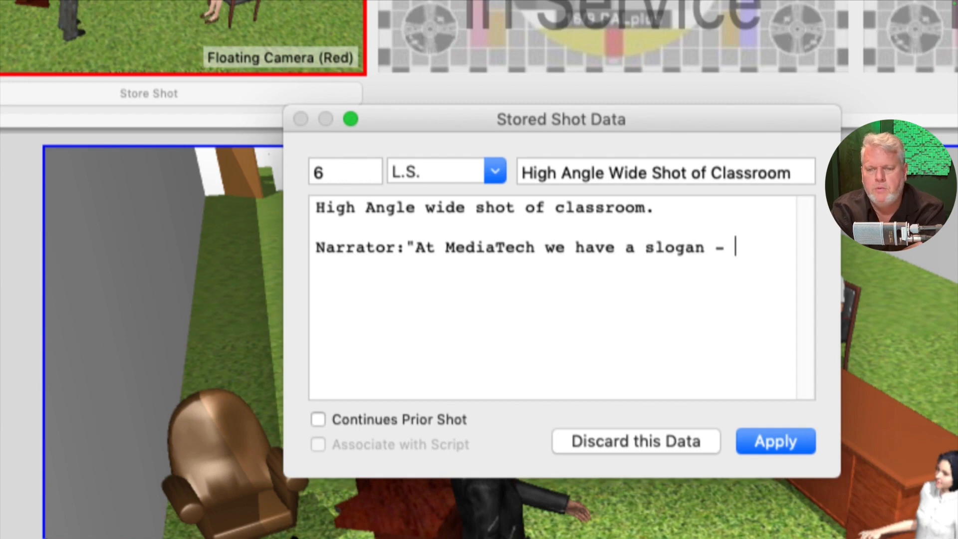
# Complete the narrator's line with "Do what you Love and LOVE what you do!", close the quotation, and apply the shot 6 data
pyautogui.write('Do')
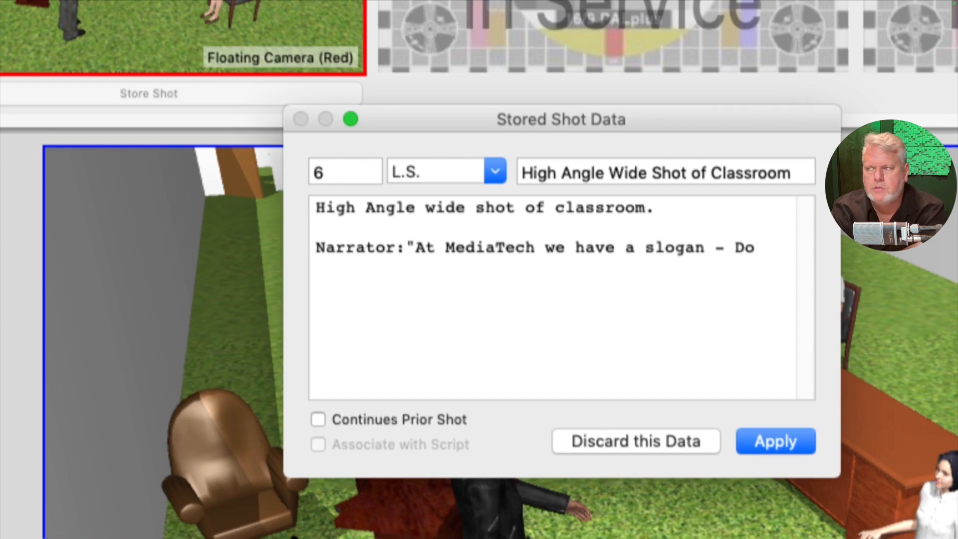
pyautogui.write(' what y')
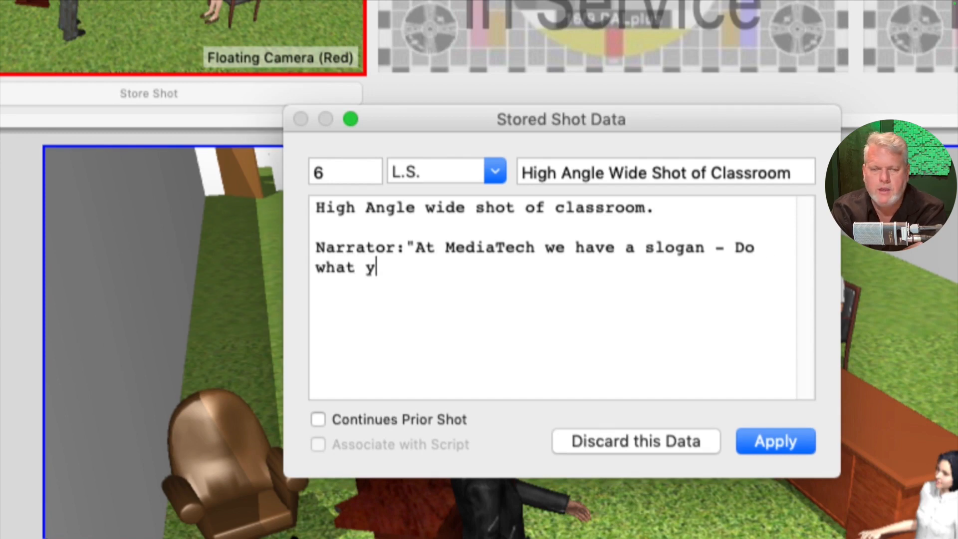
pyautogui.write('ou Love and ')
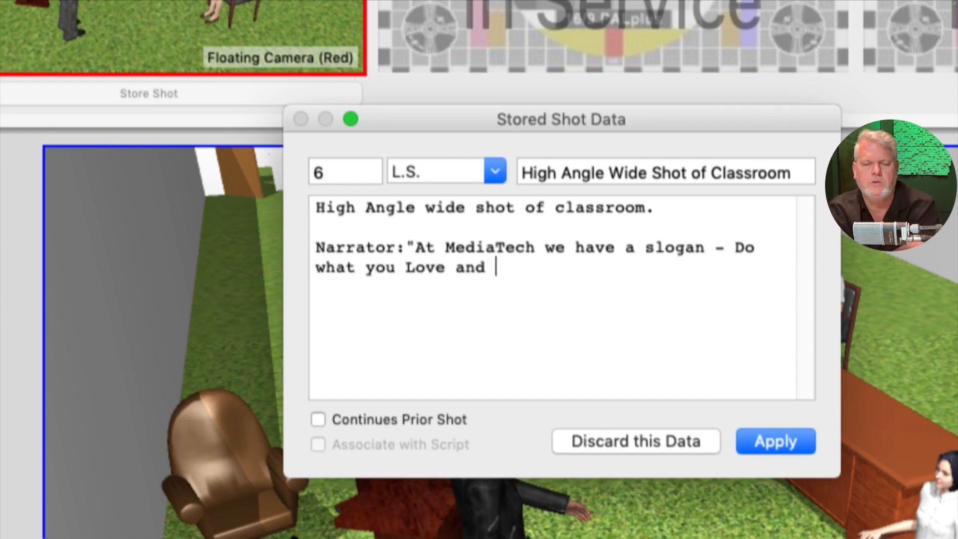
pyautogui.write('Love')
pyautogui.press('BackSpace')
pyautogui.press('BackSpace')
pyautogui.press('BackSpace')
pyautogui.write('OVE what you')
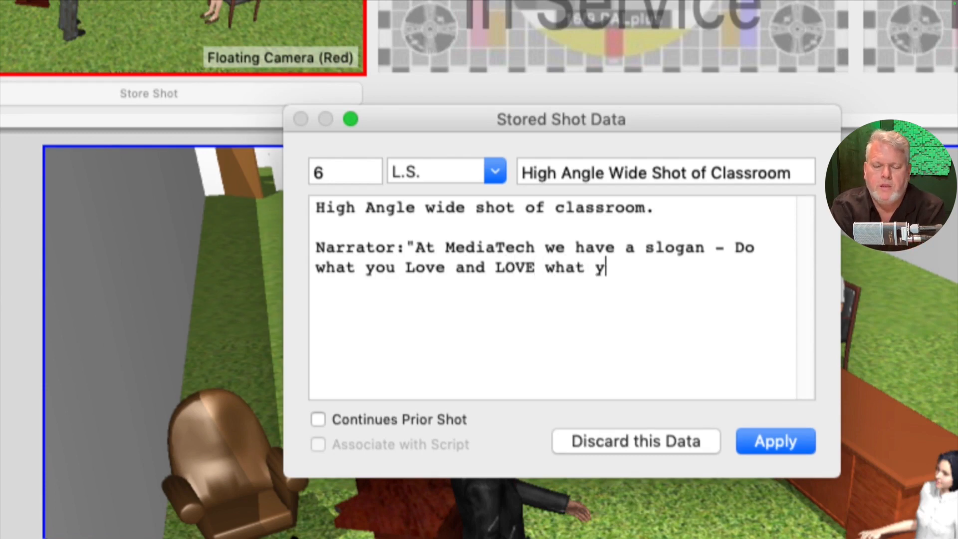
pyautogui.write('!"')
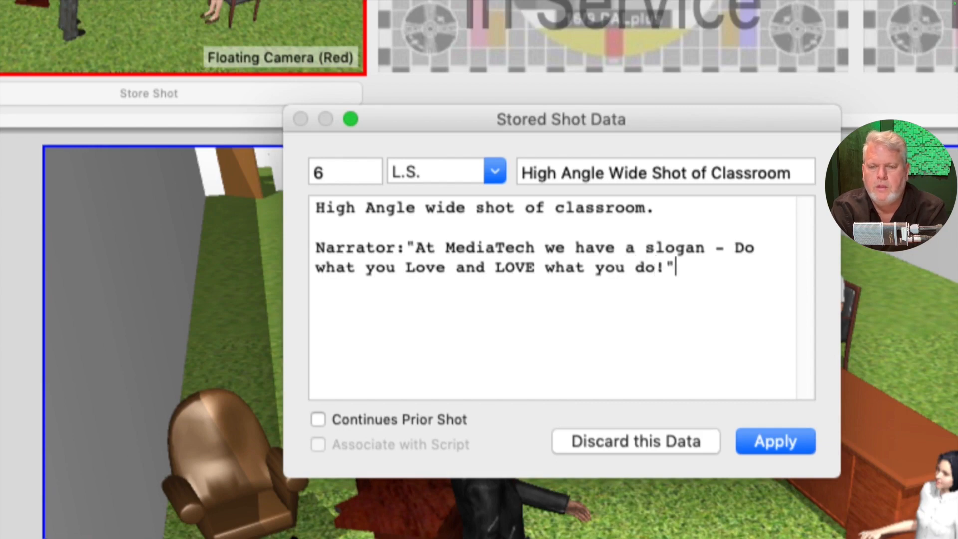
pyautogui.click(768, 439)
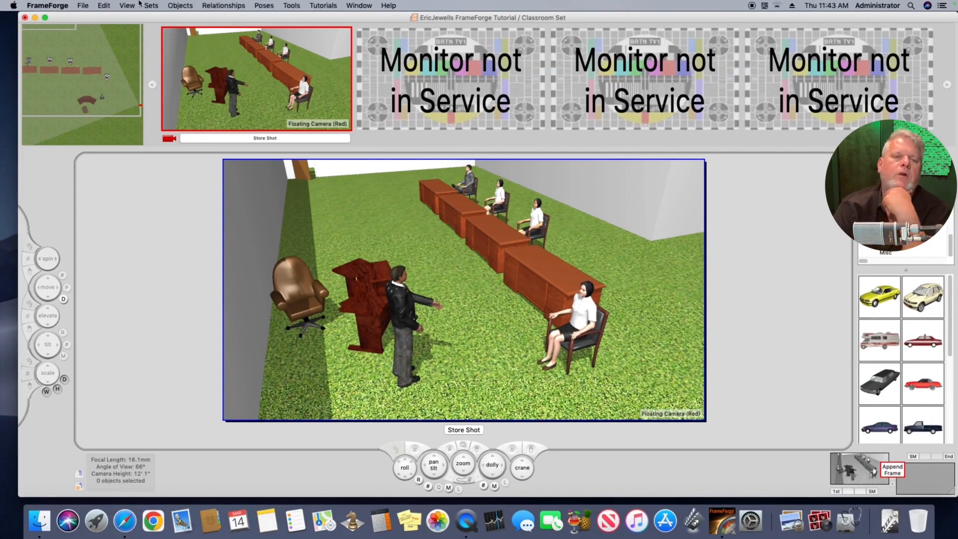
pyautogui.click(151, 6)
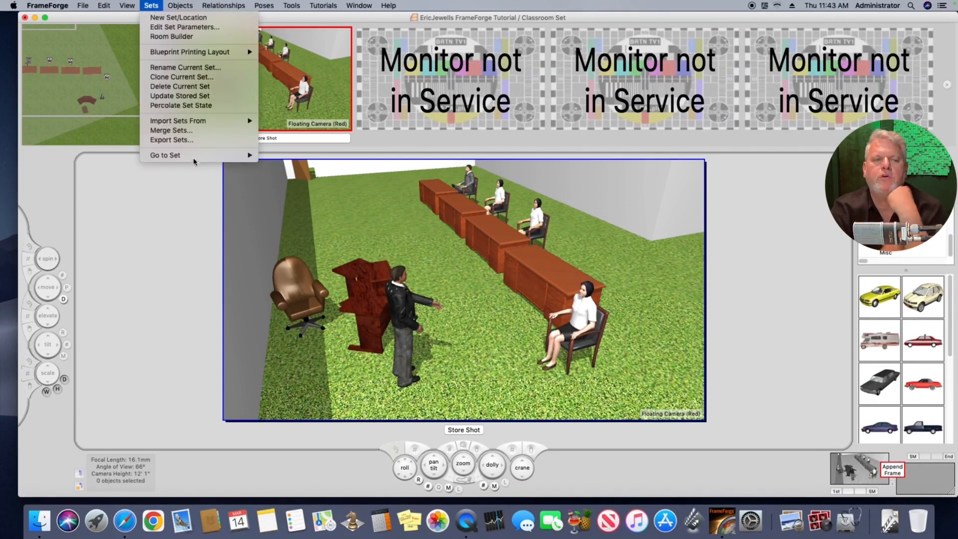
pyautogui.moveTo(192, 156)
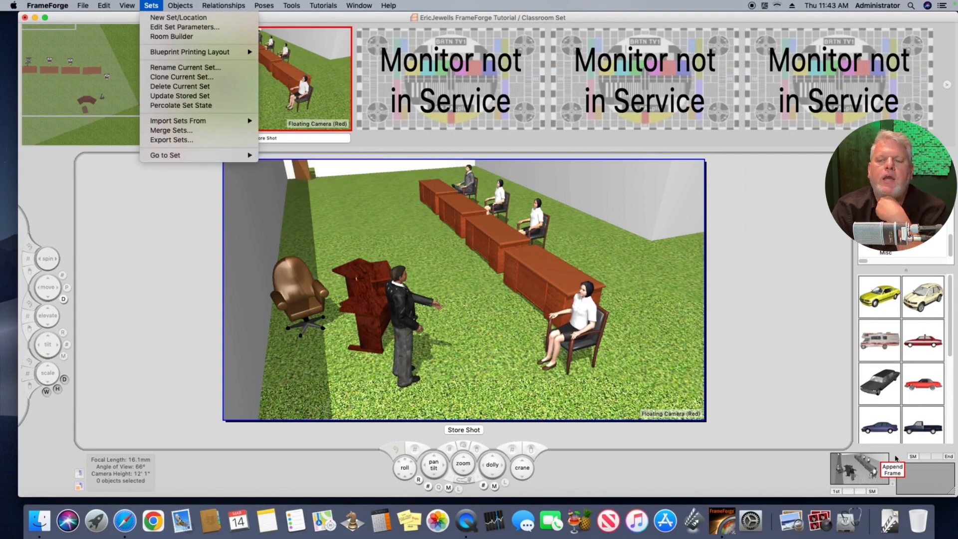
pyautogui.click(816, 435)
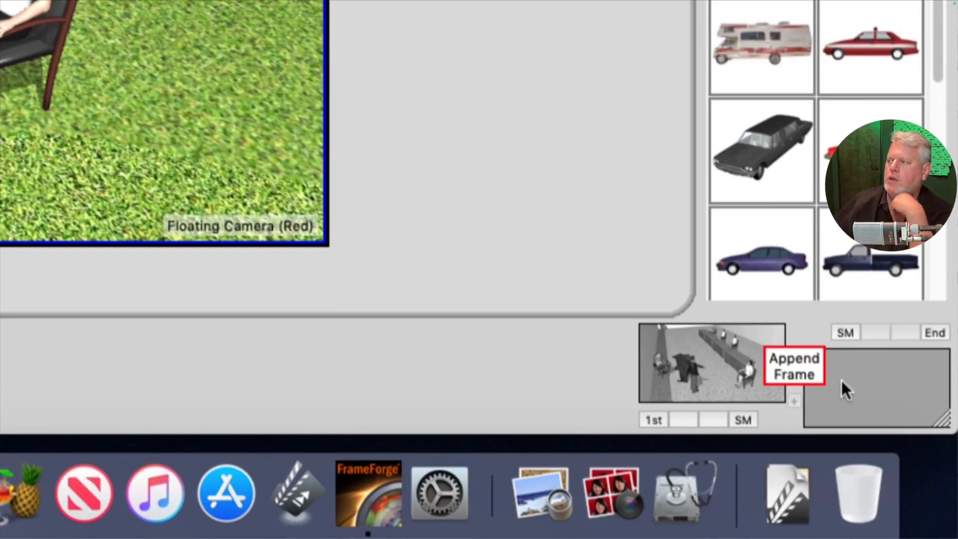
# Open the Shot Manager, add the straight upward red arrow to the shot 6 frame, and shrink it to a small size
pyautogui.click(846, 330)
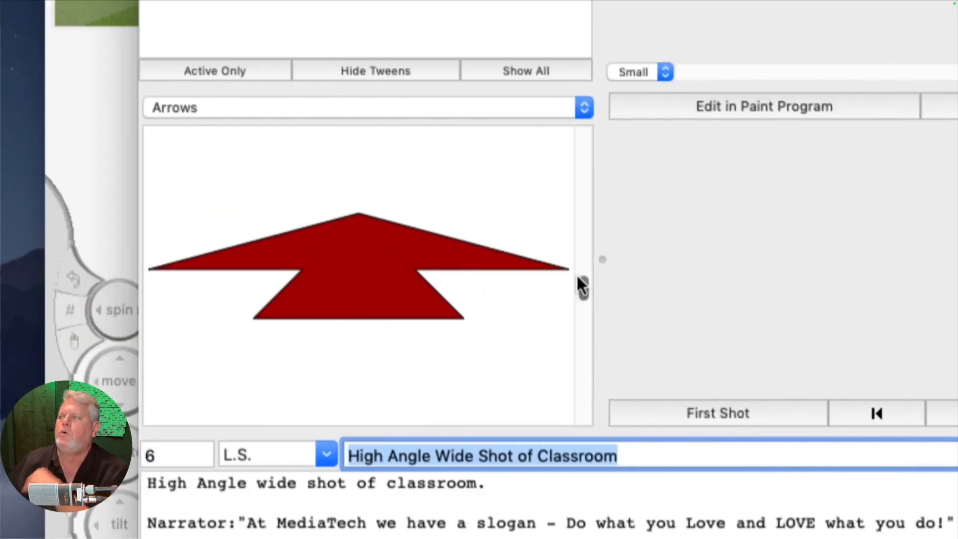
pyautogui.moveTo(582, 285); pyautogui.dragTo(575, 402)
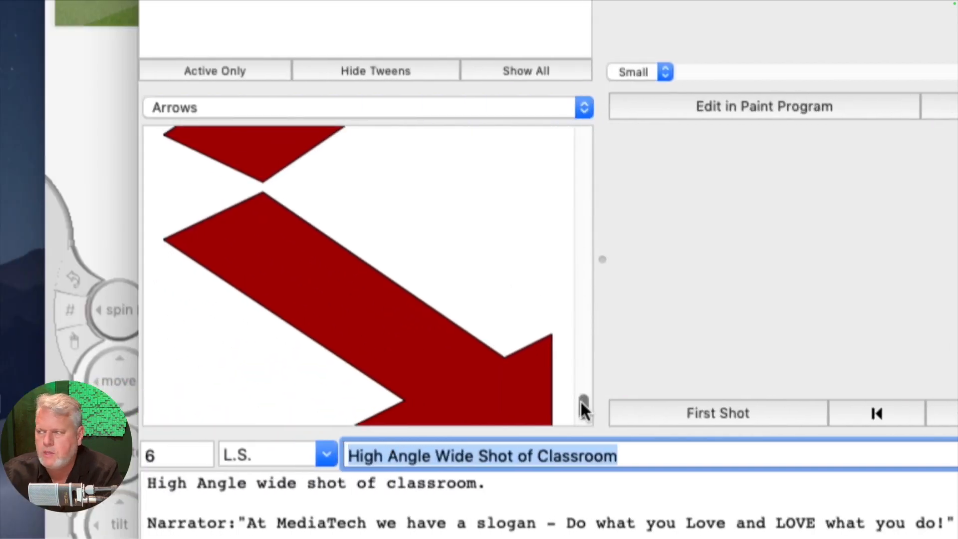
pyautogui.moveTo(581, 402); pyautogui.dragTo(569, 143)
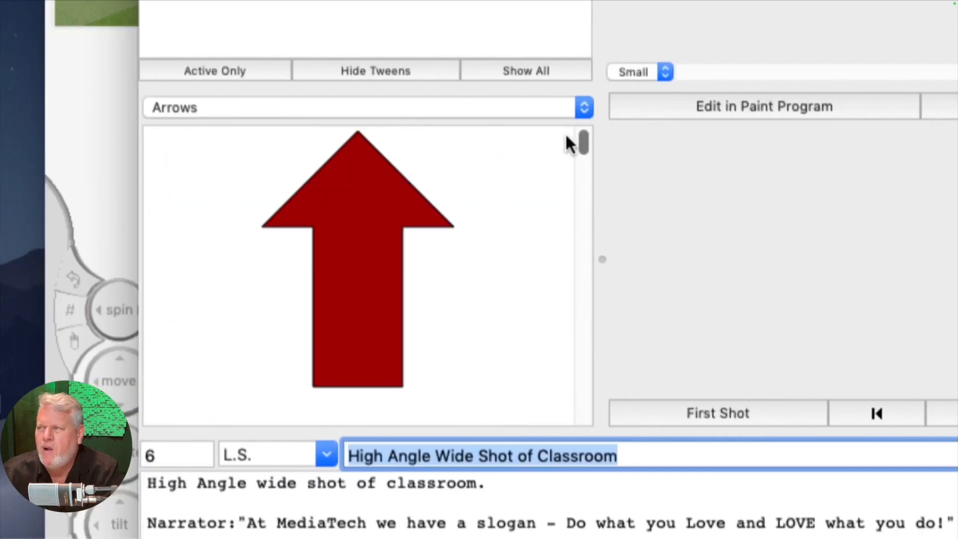
pyautogui.moveTo(360, 236); pyautogui.dragTo(609, 318)
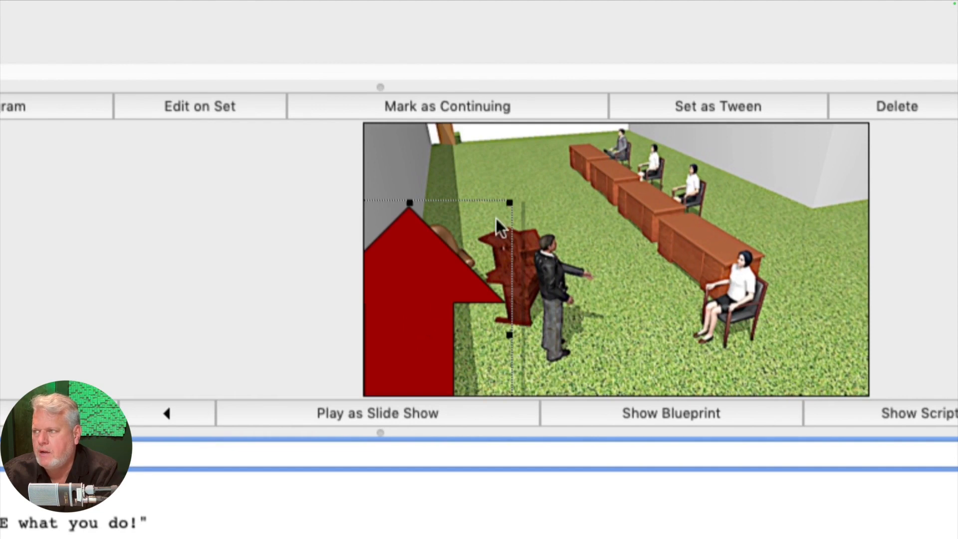
pyautogui.moveTo(511, 202); pyautogui.dragTo(392, 343)
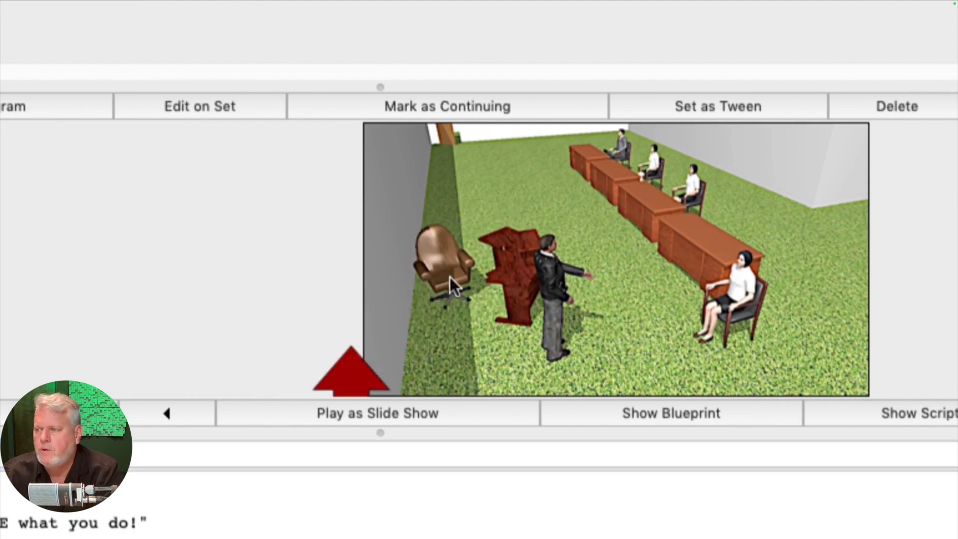
# Rotate the red arrow to point right and place it in the lower left corner of the shot 6 picture, below the chair
pyautogui.moveTo(373, 375); pyautogui.dragTo(463, 240)
pyautogui.moveTo(431, 359); pyautogui.dragTo(417, 360)
pyautogui.press('Right')
pyautogui.press('Right')
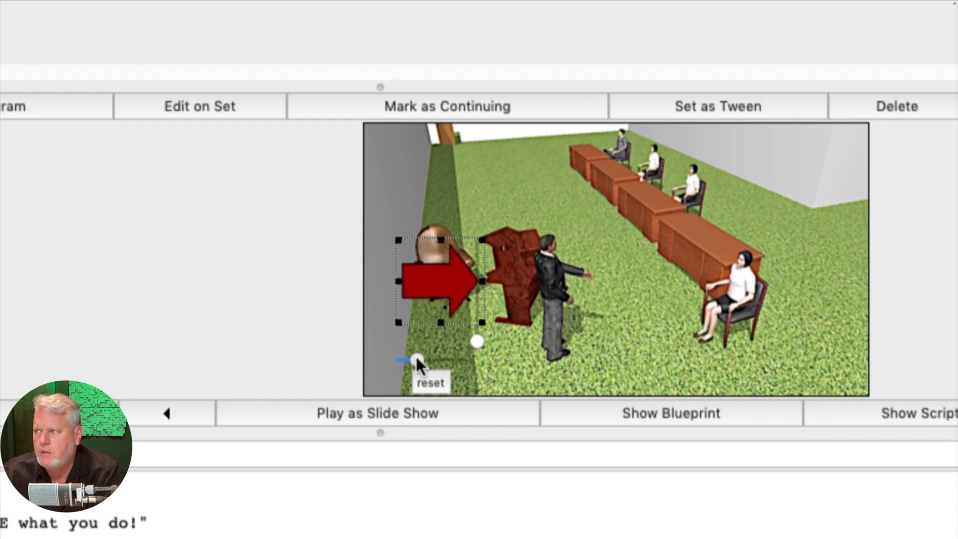
pyautogui.moveTo(447, 294); pyautogui.dragTo(426, 354)
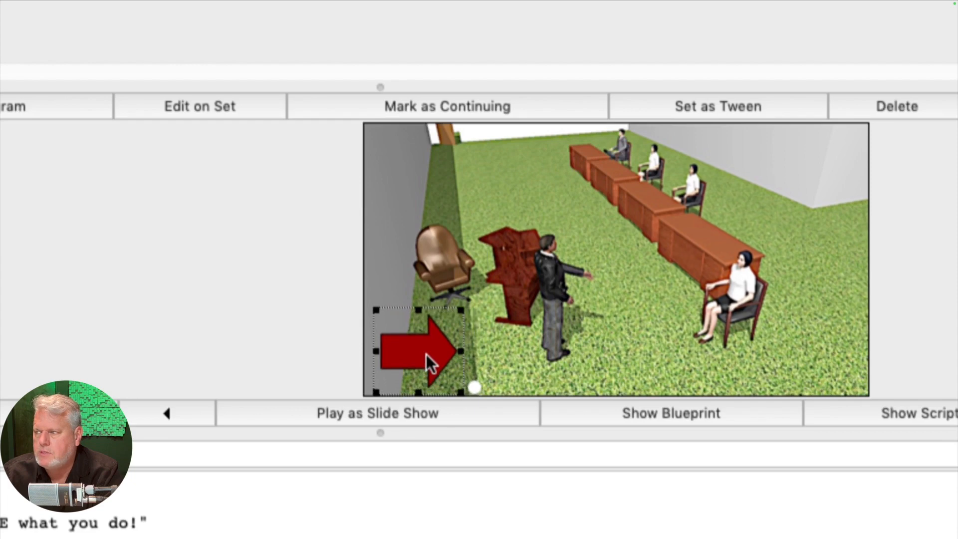
pyautogui.moveTo(421, 314); pyautogui.dragTo(426, 341)
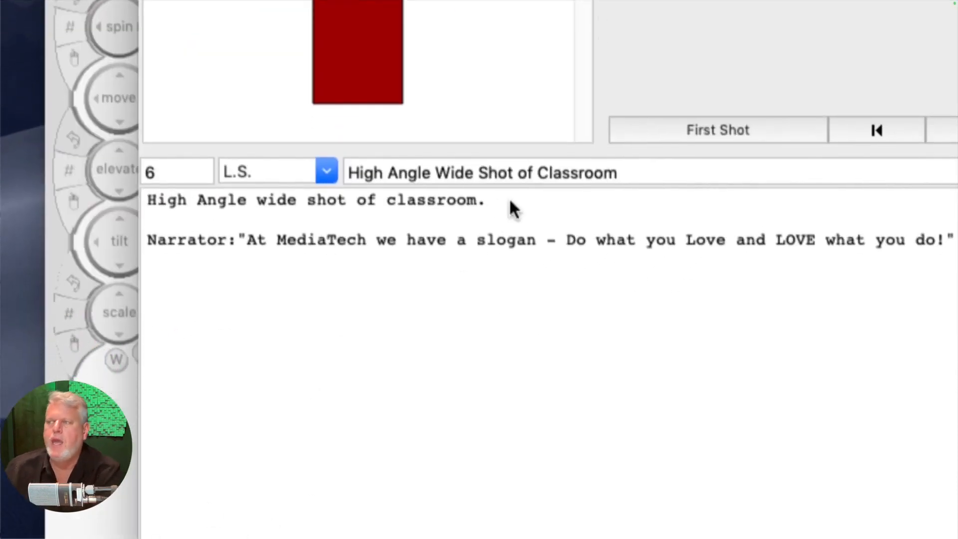
# Add "Camera dollies from left to right to enter the scene." after the first sentence of the shot 6 description
pyautogui.write('Camer')
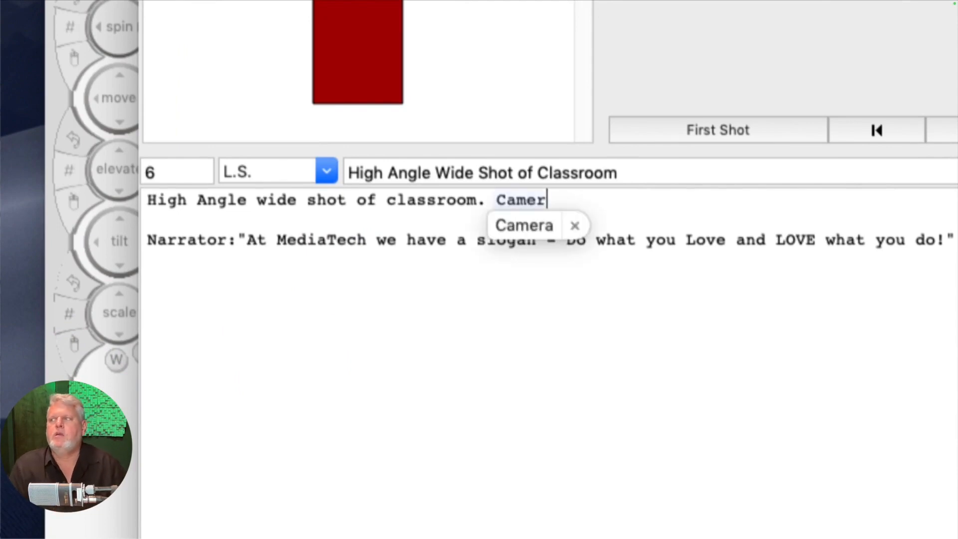
pyautogui.write('a dollie')
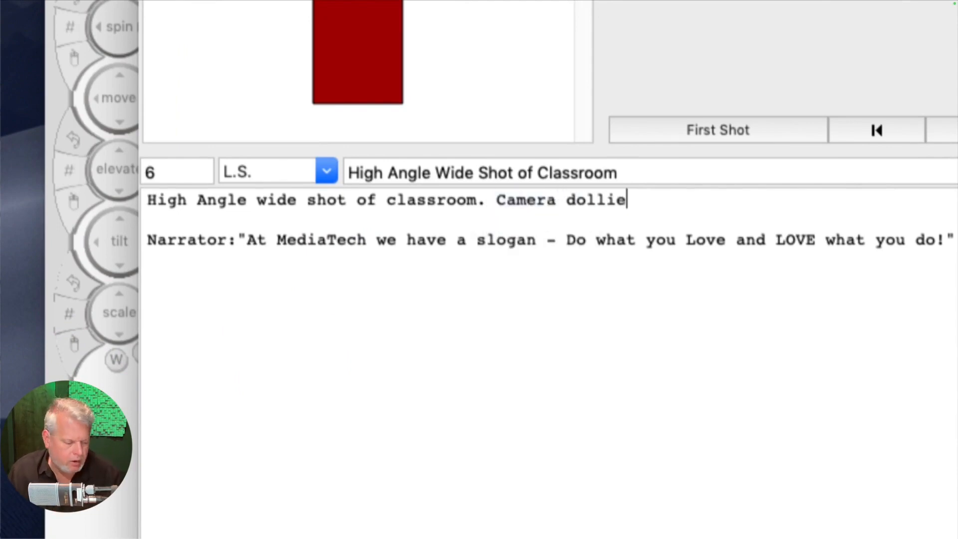
pyautogui.write('s from le')
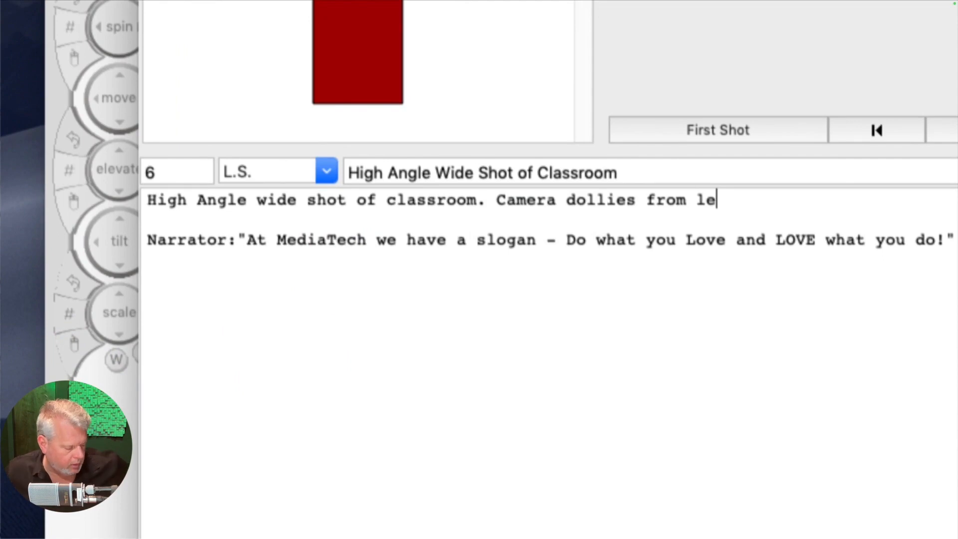
pyautogui.write('ft to right to en')
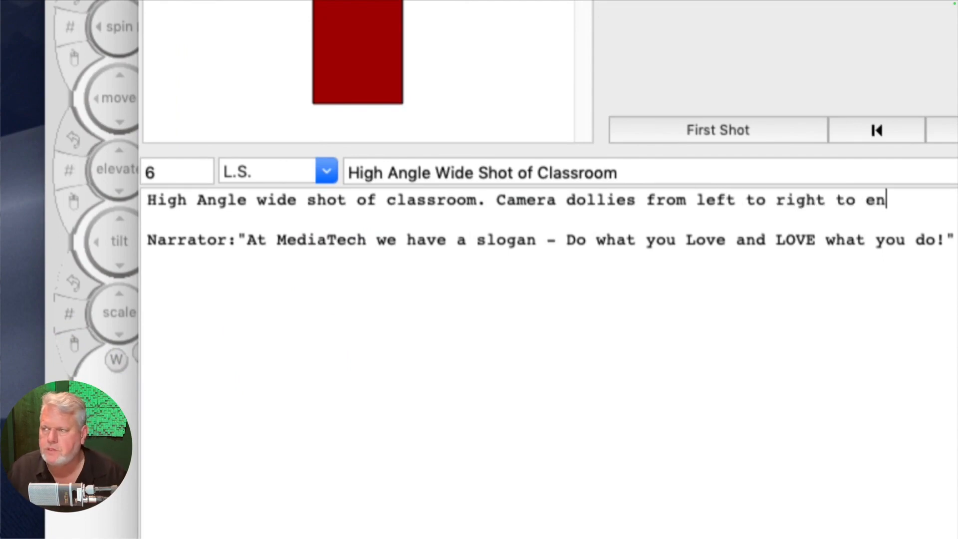
pyautogui.write('ter the scene.')
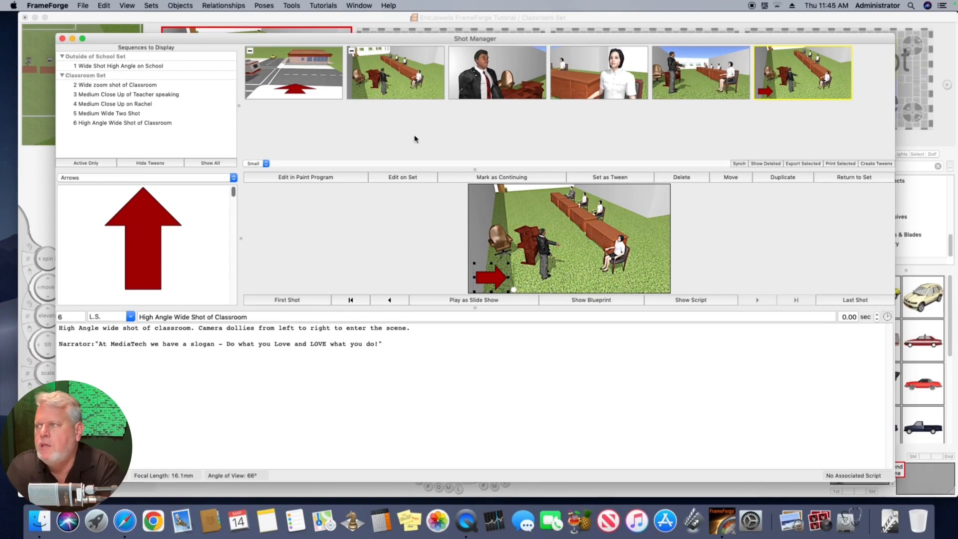
# Review the stored frames of shots 1 and 2 and return to shot 6
pyautogui.click(322, 90)
pyautogui.click(408, 95)
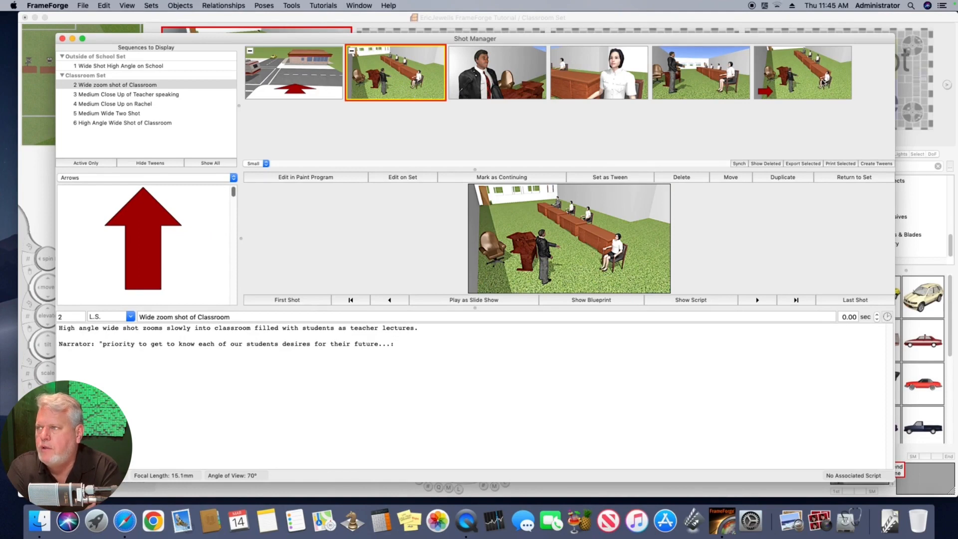
pyautogui.click(823, 82)
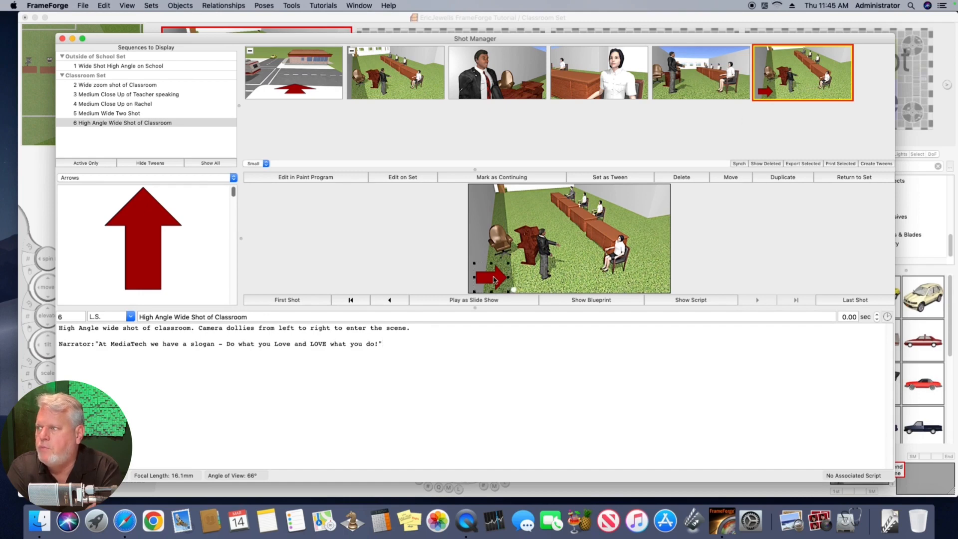
# Copy the red right-pointing arrow from shot 6 into the lower left corner of the shot 2 picture
pyautogui.click(372, 98)
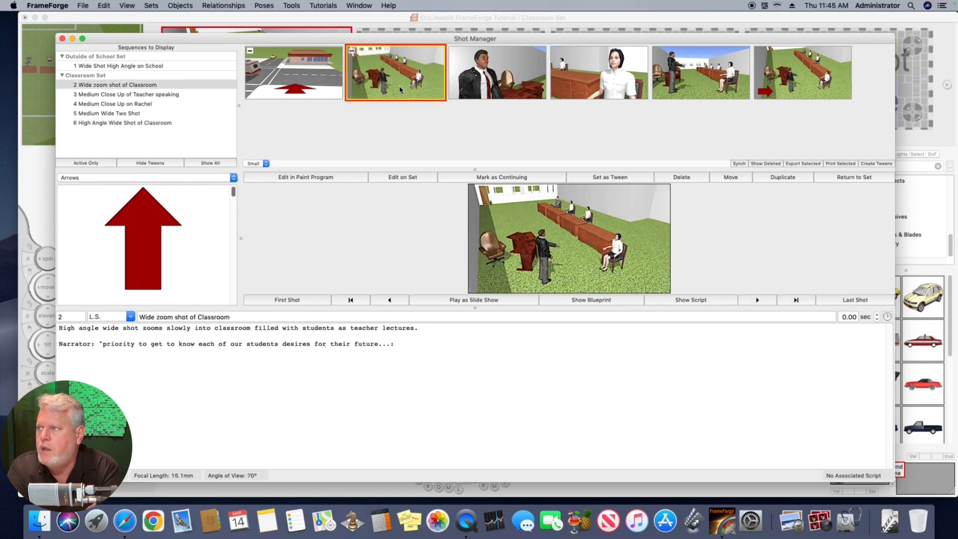
pyautogui.click(496, 283)
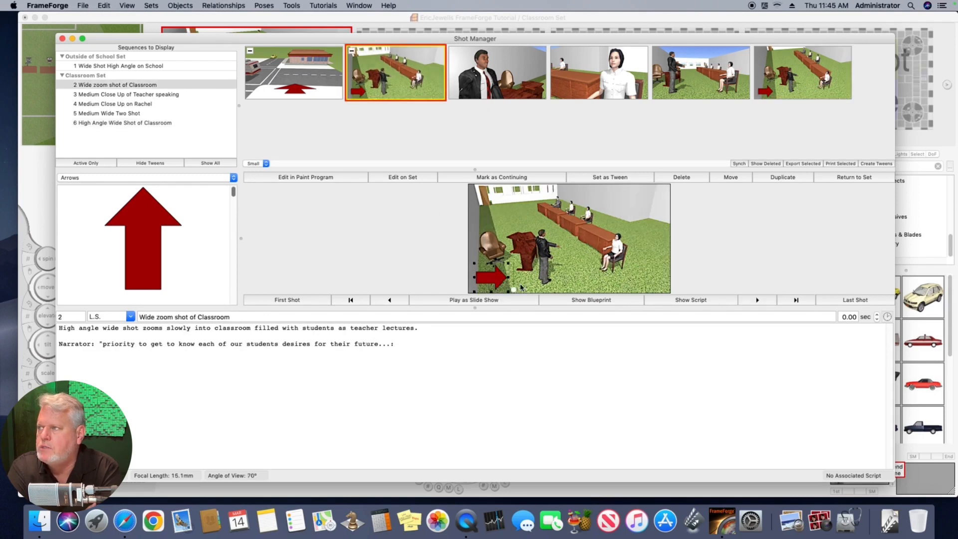
# Move the sentence "Camera dollies from left to right to enter the scene." from shot 6's description to a new line below shot 2's first sentence
pyautogui.click(788, 69)
pyautogui.moveTo(413, 331); pyautogui.dragTo(195, 329)
pyautogui.press('super+c')
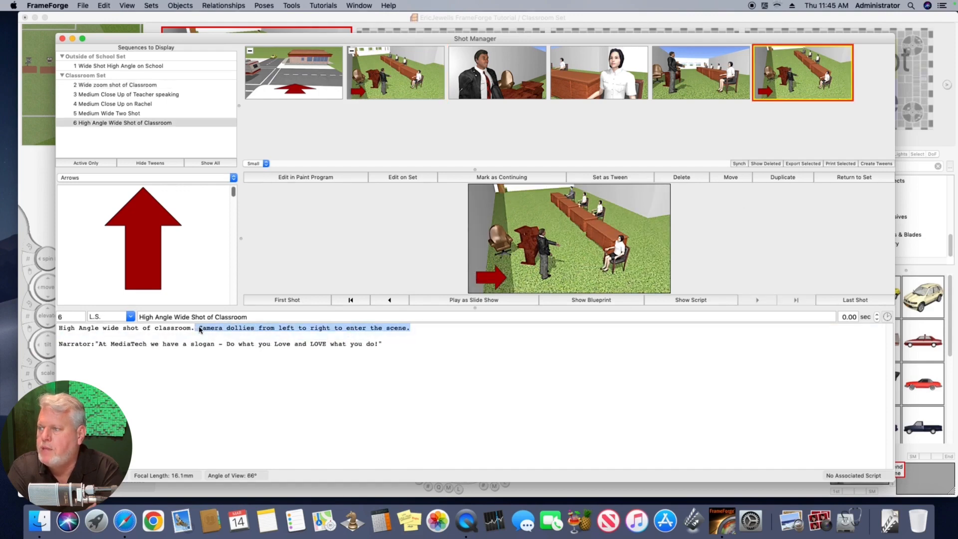
pyautogui.press('BackSpace')
pyautogui.click(383, 81)
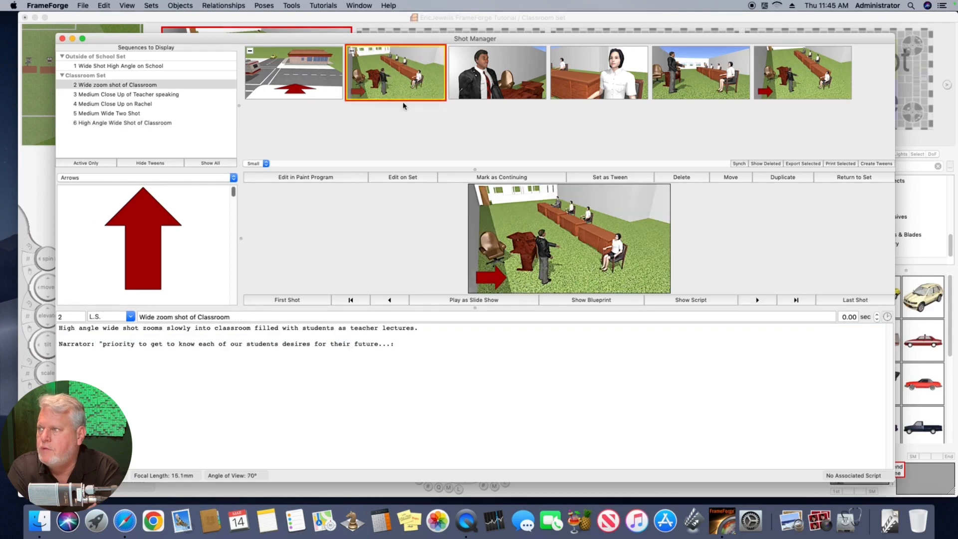
pyautogui.click(426, 331)
pyautogui.press('Return')
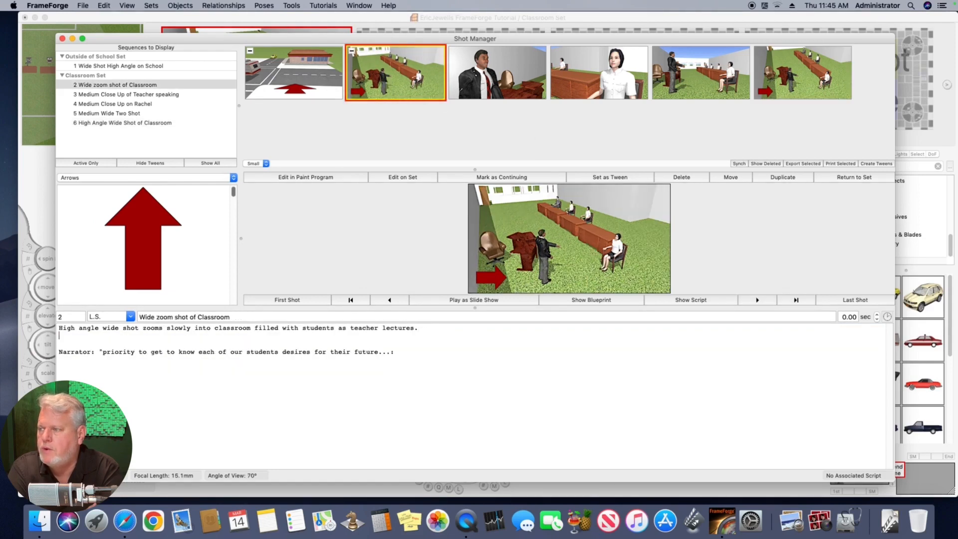
pyautogui.press('super+v')
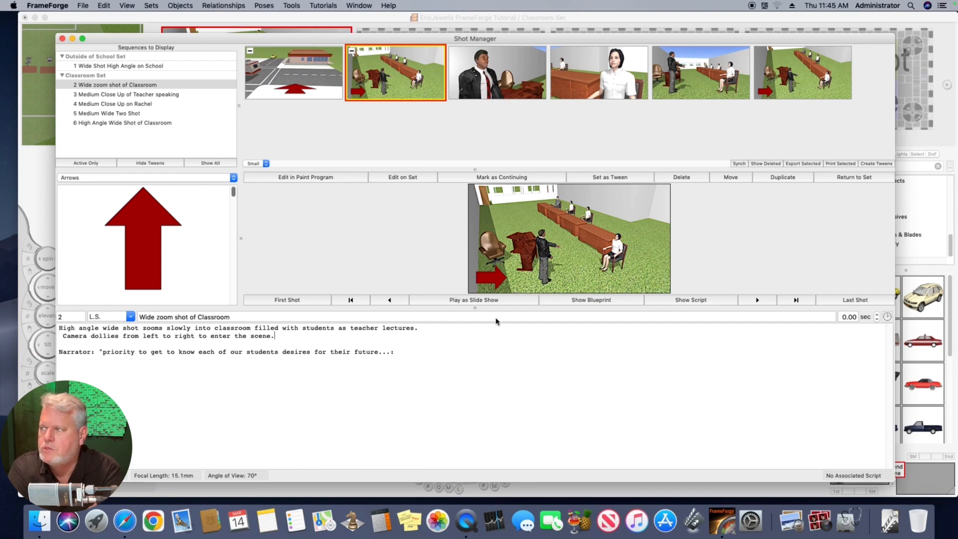
# Delete the red arrow from the shot 6 picture
pyautogui.click(484, 136)
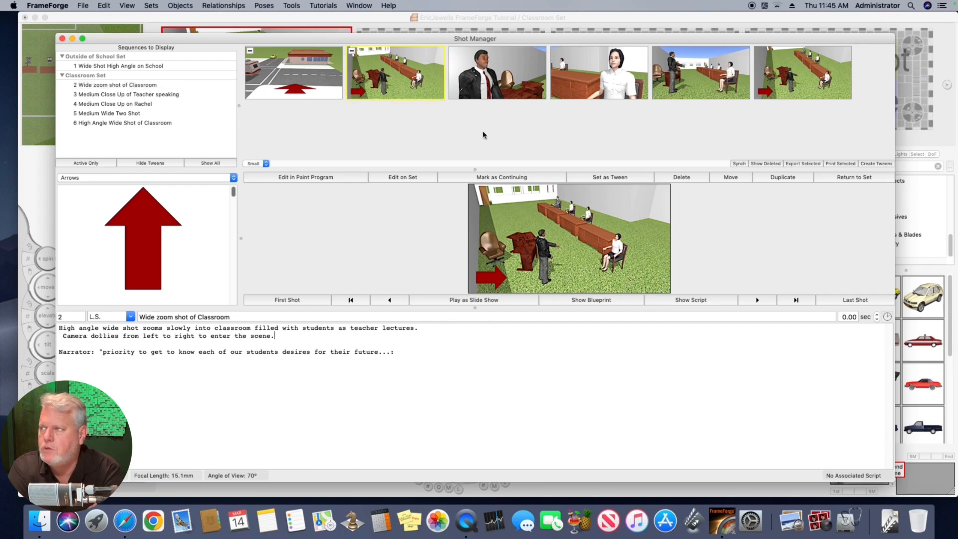
pyautogui.click(791, 92)
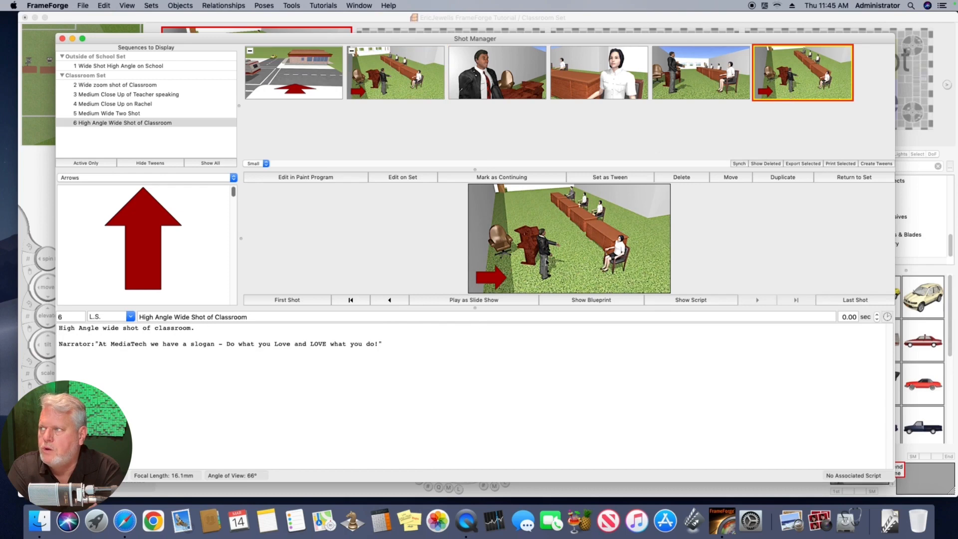
pyautogui.press('Delete')
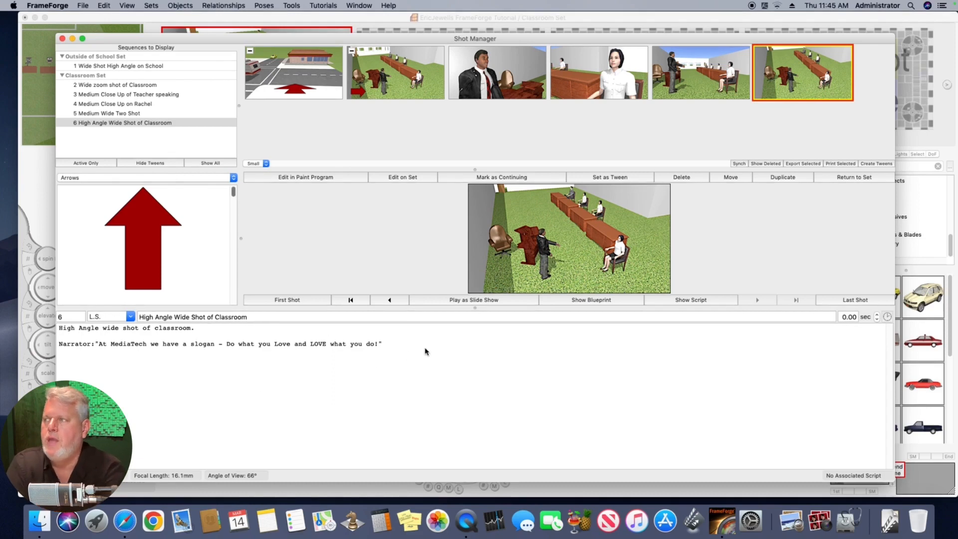
# Review the pictures and notes of shots 5, 4, 3 and 1
pyautogui.click(687, 91)
pyautogui.click(617, 74)
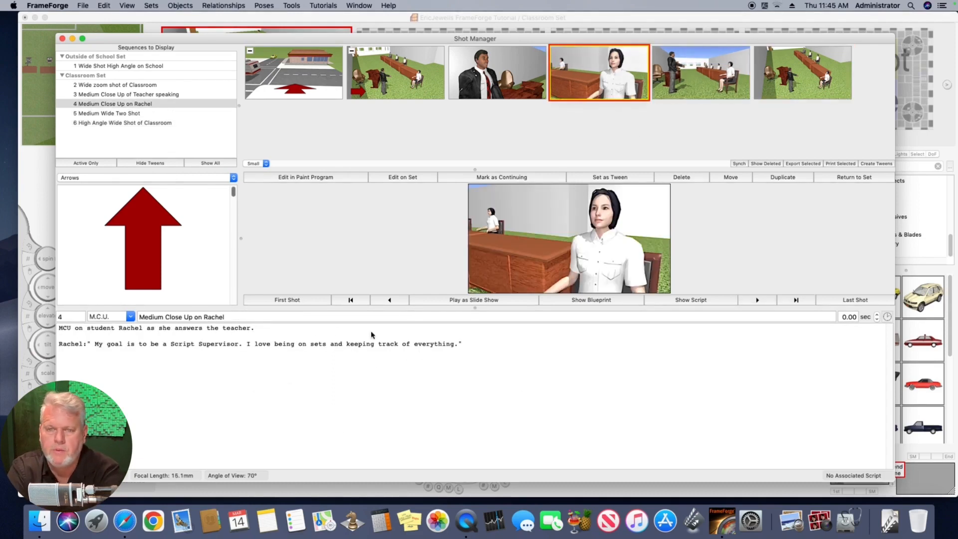
pyautogui.click(515, 68)
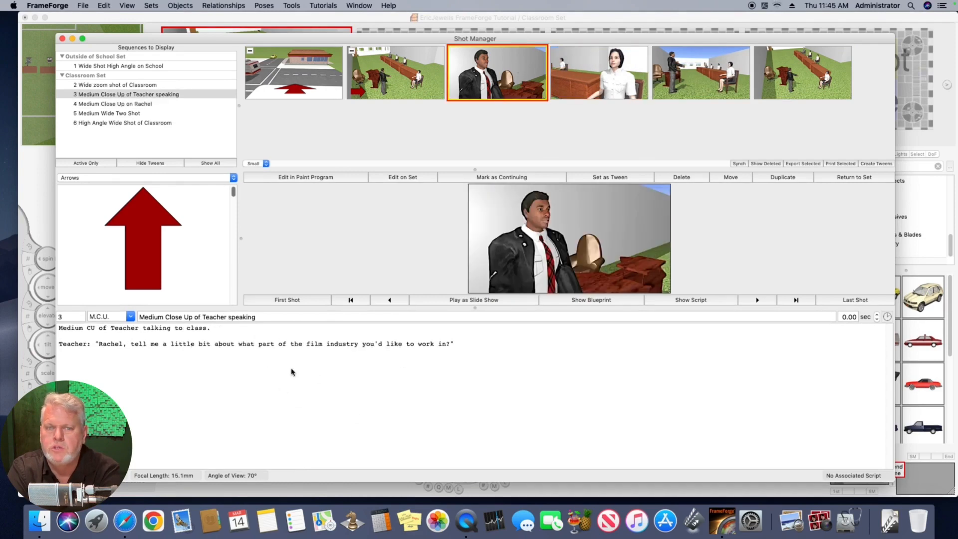
pyautogui.click(322, 81)
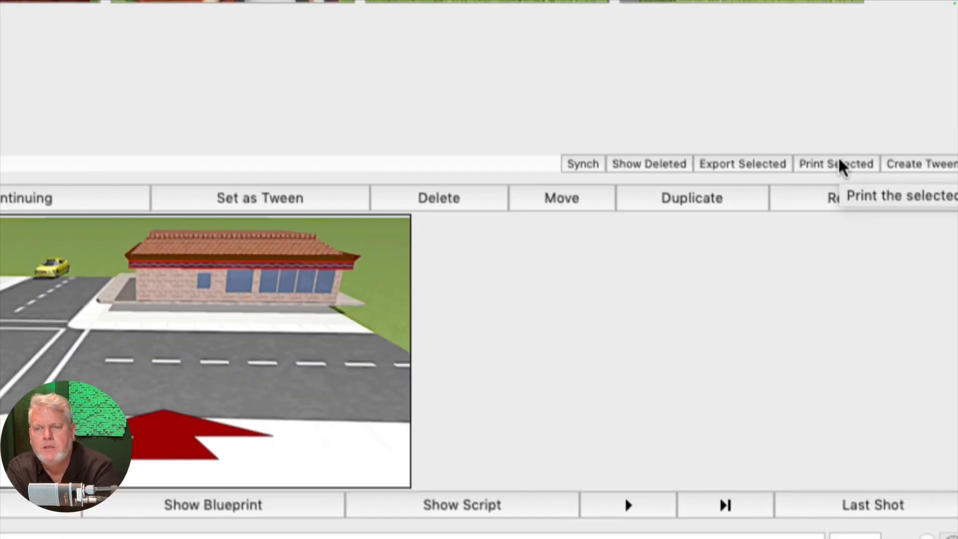
# Print all storyboard shots in portrait layout with 2 columns and 3 rows, choosing PDF file output
pyautogui.click(841, 164)
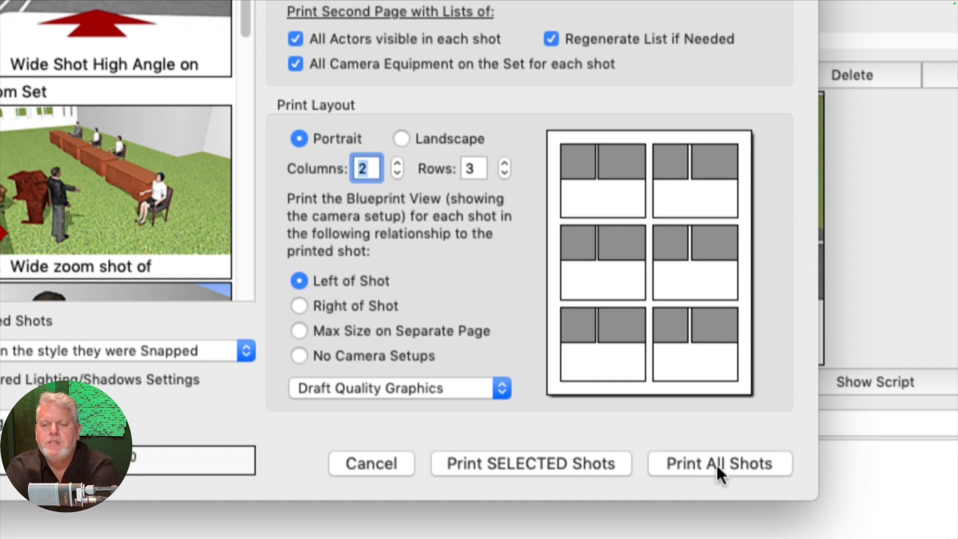
pyautogui.click(716, 463)
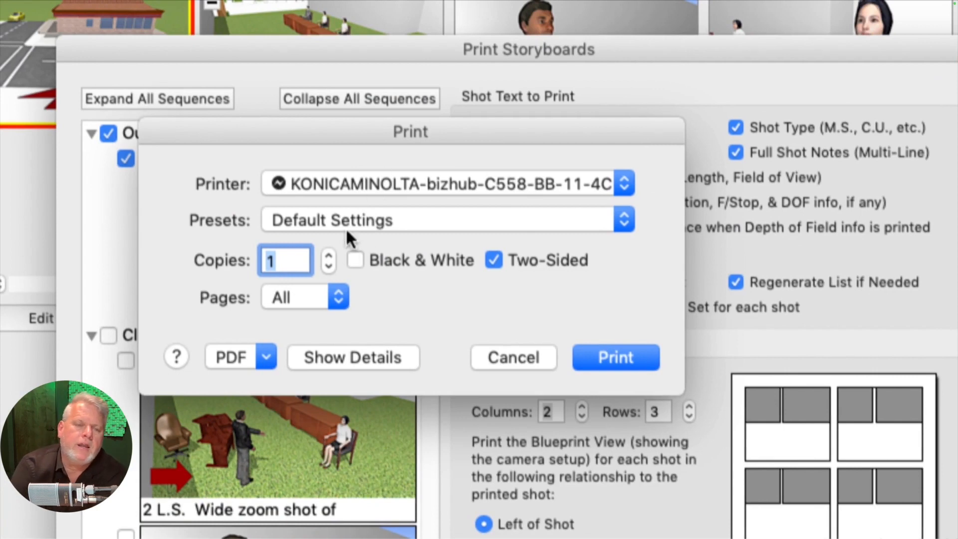
pyautogui.click(265, 355)
pyautogui.click(277, 402)
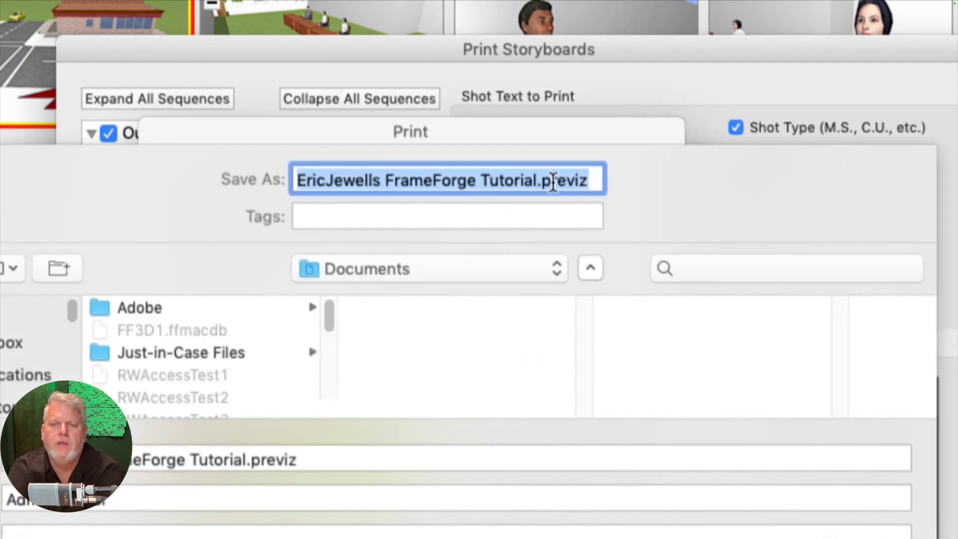
# Remove the .previz extension from the PDF's name and save it in the 3D Storyboards using FF folder on the Desktop
pyautogui.click(590, 180)
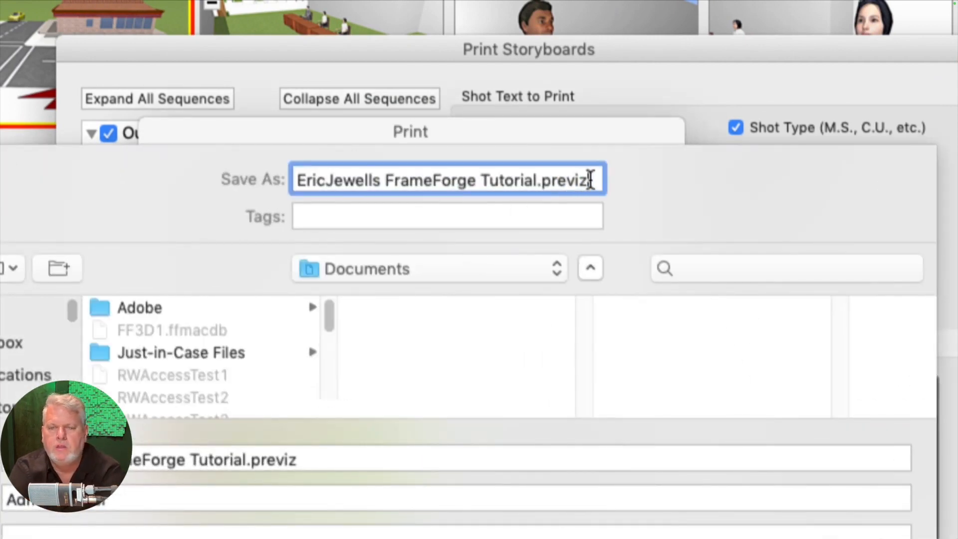
pyautogui.moveTo(591, 180); pyautogui.dragTo(536, 188)
pyautogui.press('BackSpace')
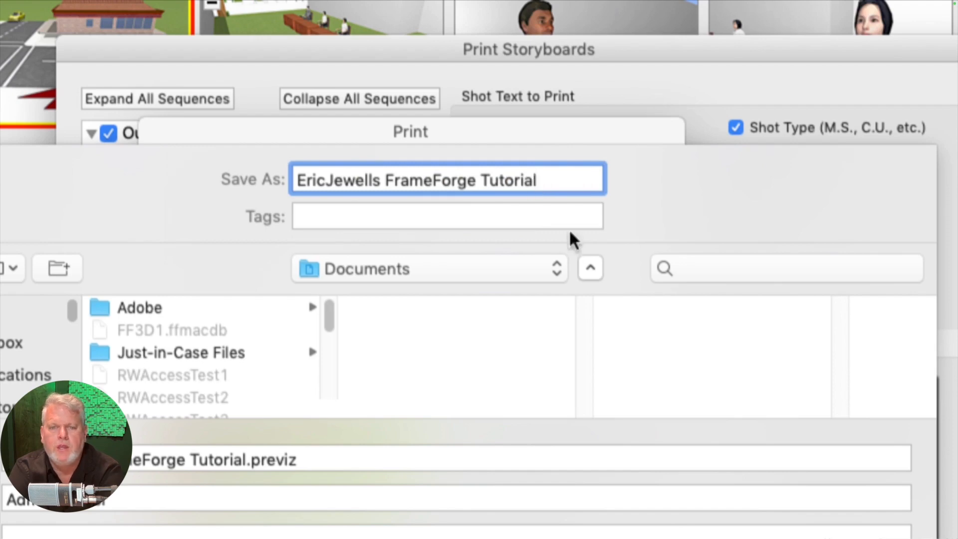
pyautogui.click(567, 272)
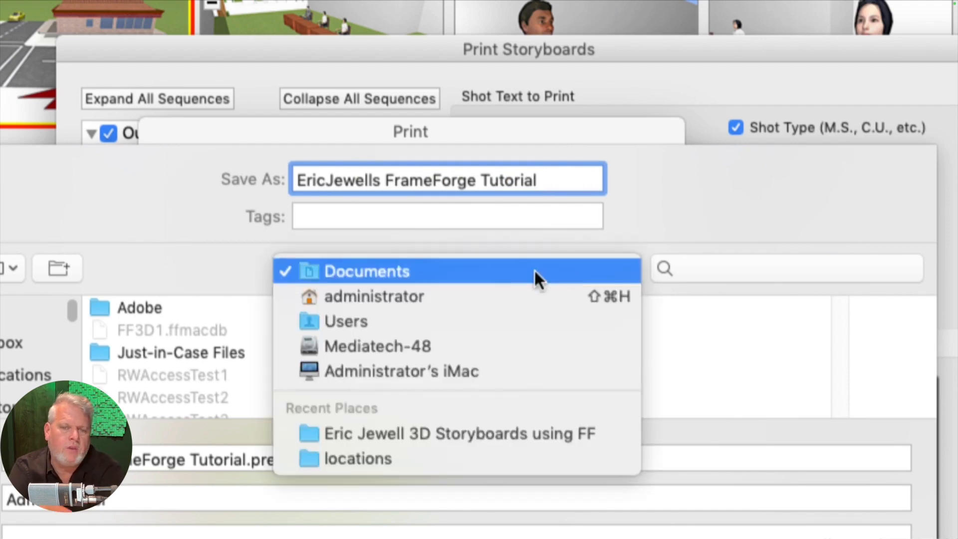
pyautogui.click(406, 295)
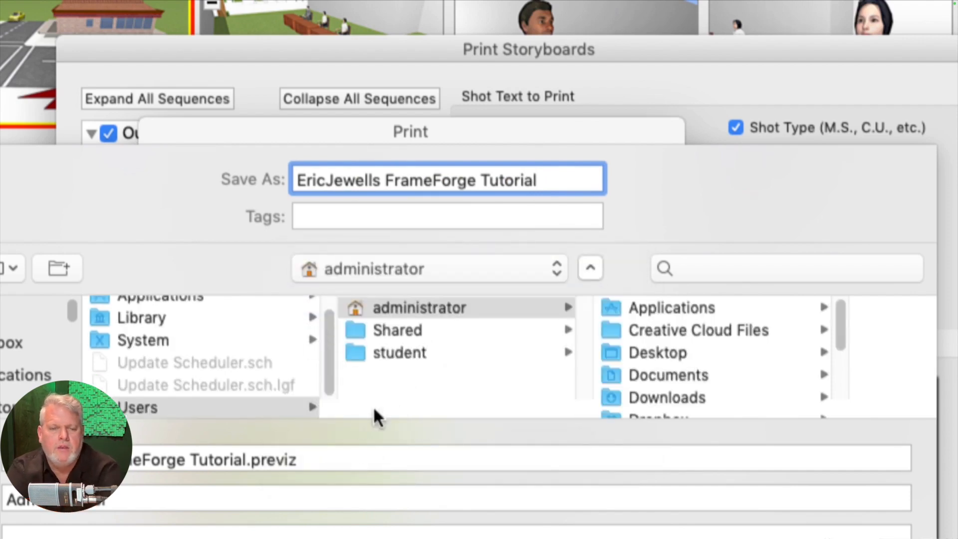
pyautogui.click(666, 354)
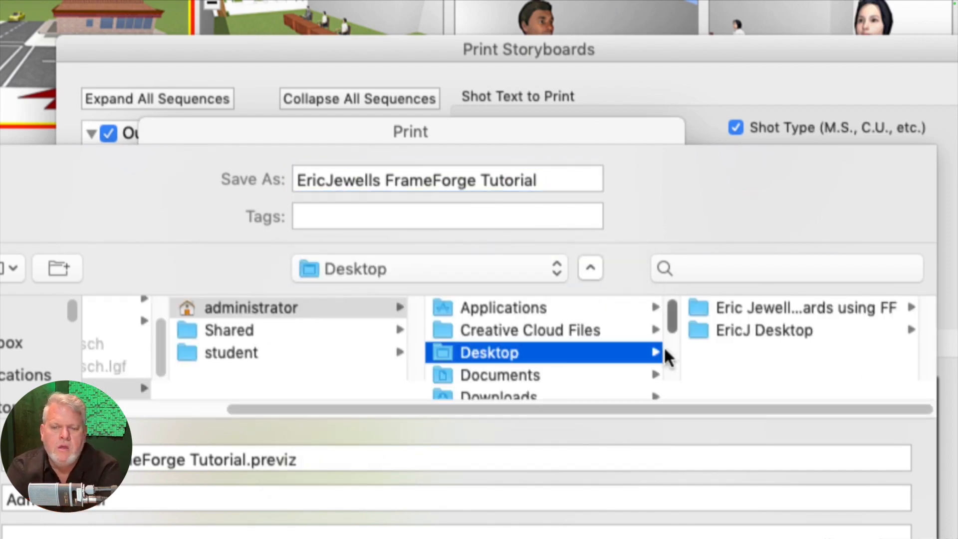
pyautogui.click(756, 313)
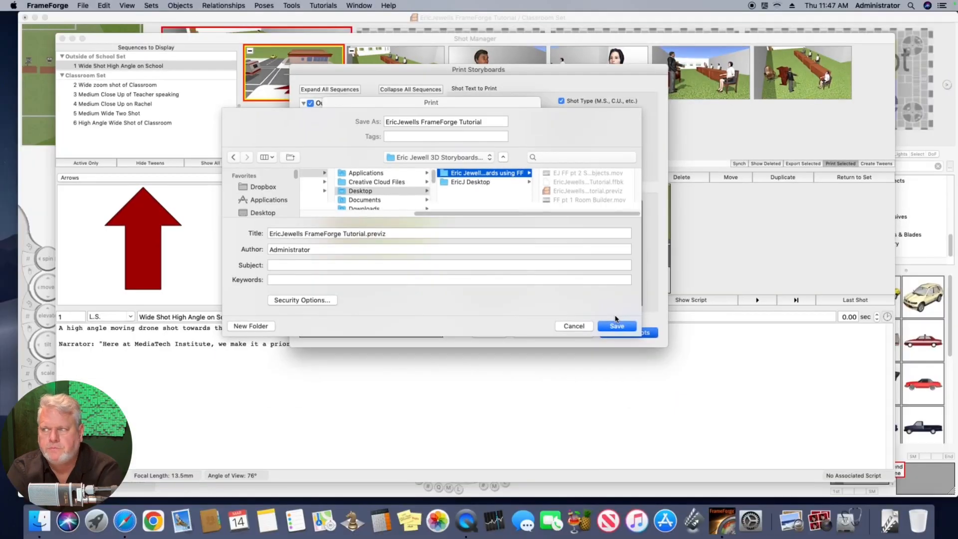
pyautogui.click(617, 326)
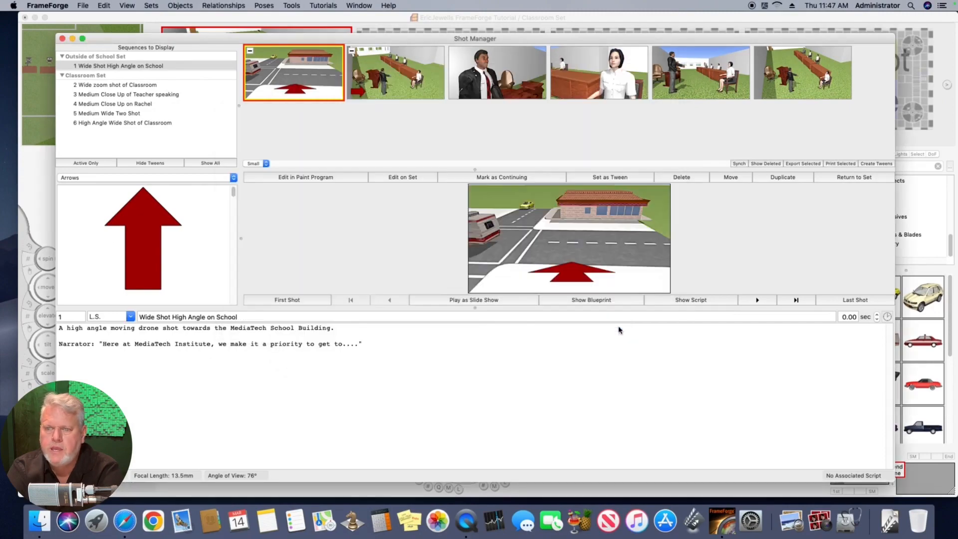
# Minimize the Shot Manager and the main FrameForge window, and open the 3D Storyboards using FF folder from the desktop in Finder
pyautogui.click(73, 39)
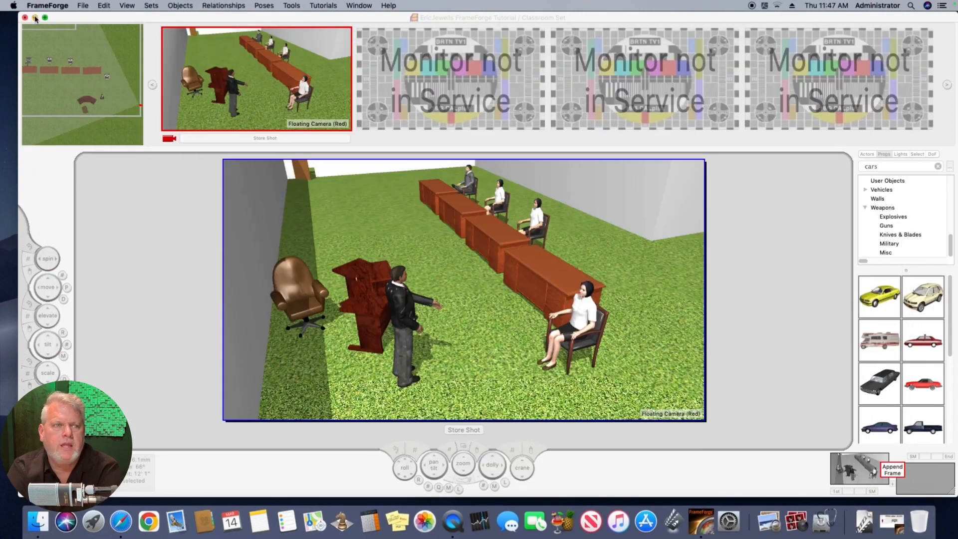
pyautogui.click(35, 17)
pyautogui.doubleClick(923, 154)
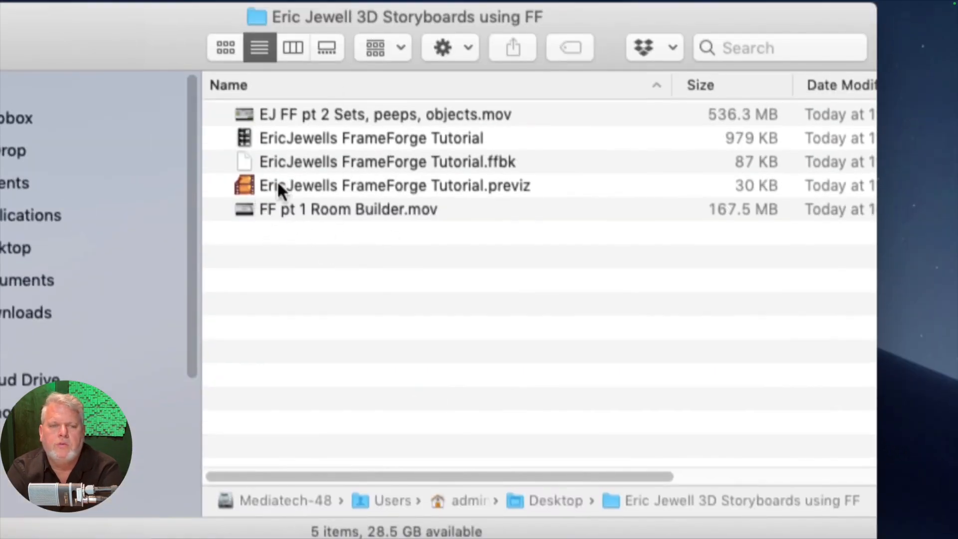
pyautogui.doubleClick(247, 183)
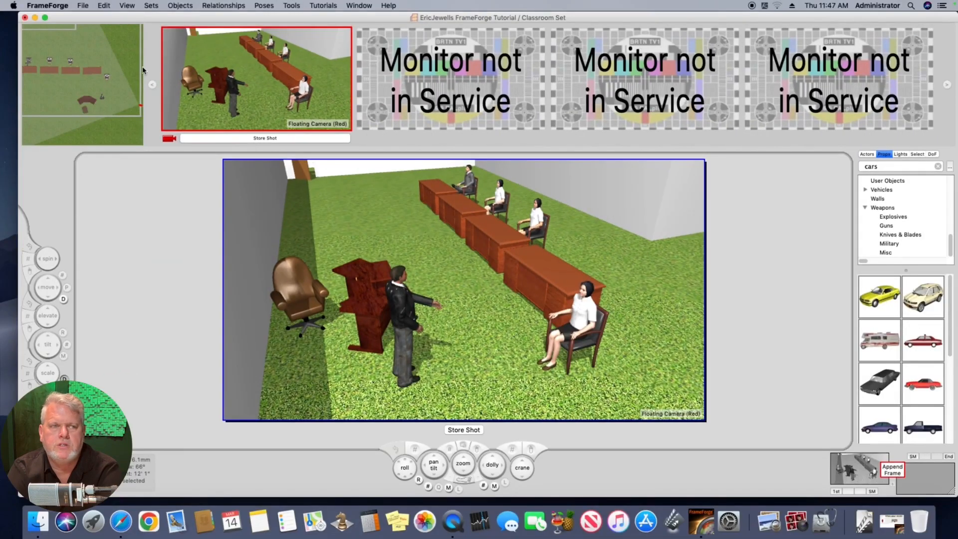
pyautogui.click(35, 18)
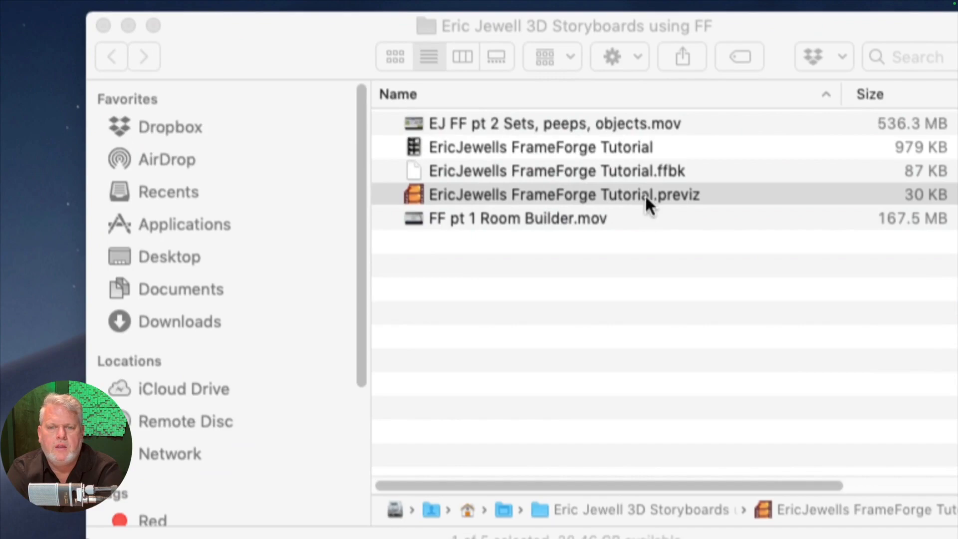
# Open the exported storyboard PDF in Preview, examine the shot page and the actors and equipment page, and close it
pyautogui.doubleClick(413, 144)
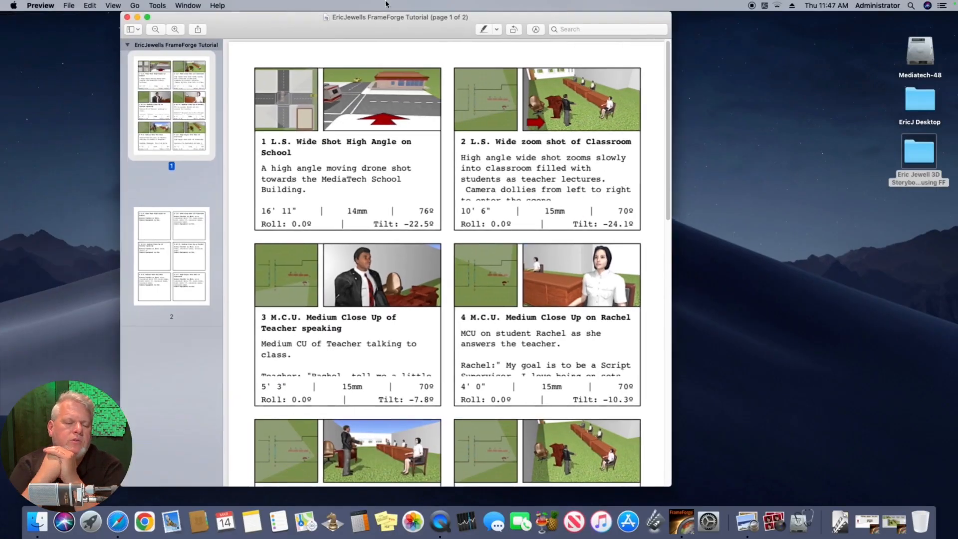
pyautogui.moveTo(375, 31); pyautogui.dragTo(381, 31)
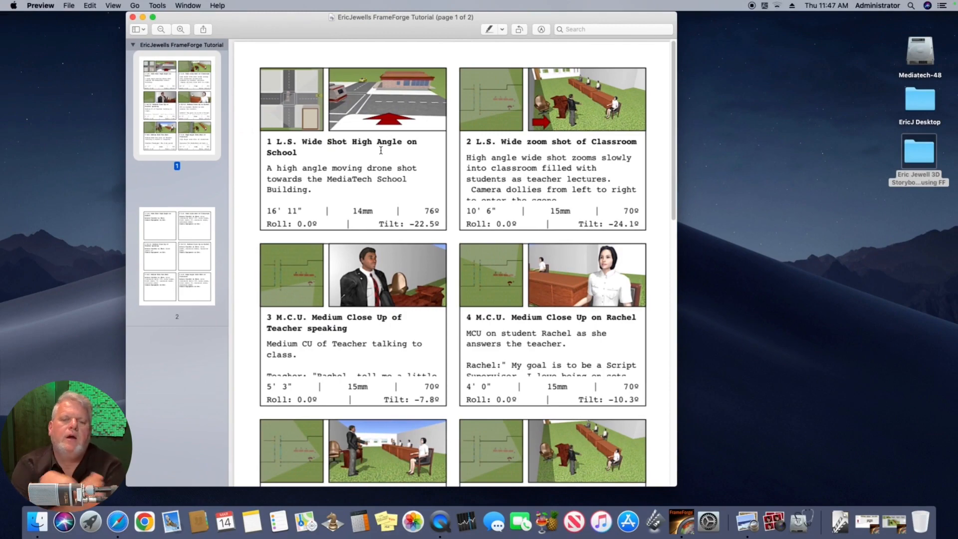
pyautogui.click(186, 254)
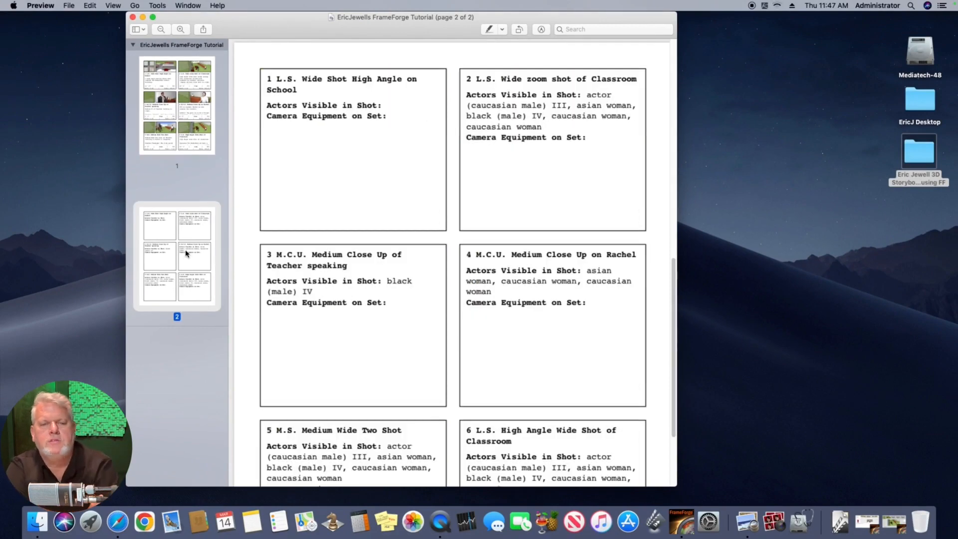
pyautogui.click(194, 134)
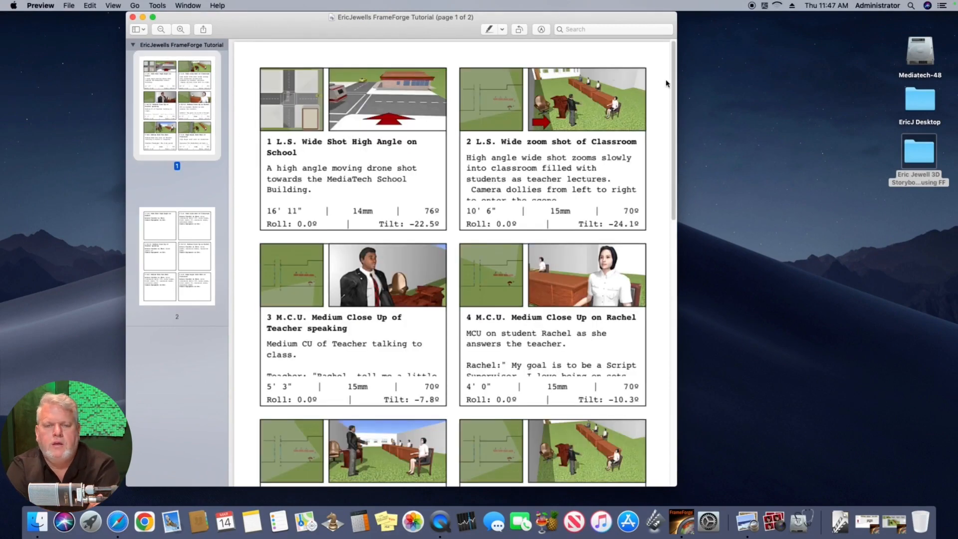
pyautogui.moveTo(674, 83)
pyautogui.mouseDown()
pyautogui.moveTo(687, 209)
pyautogui.moveTo(686, 93)
pyautogui.mouseUp()
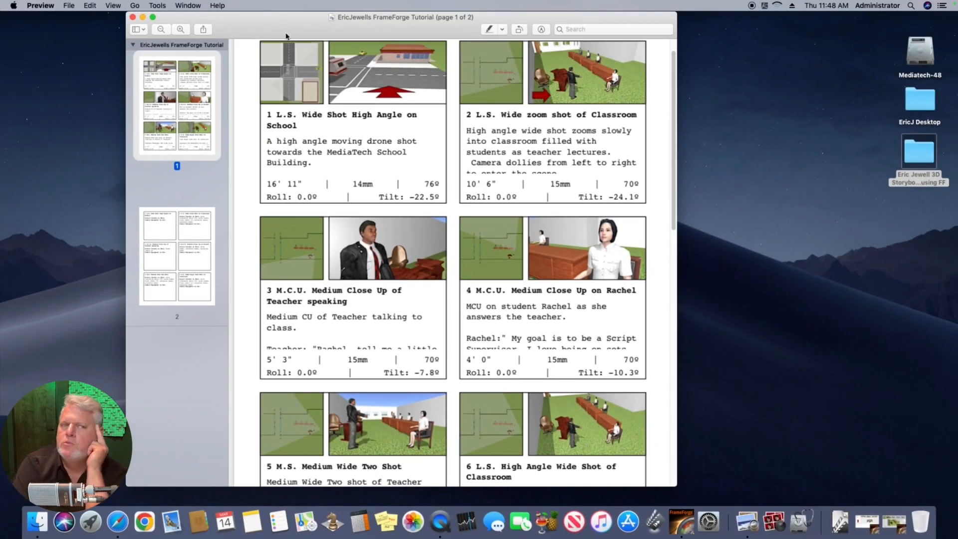
pyautogui.click(133, 18)
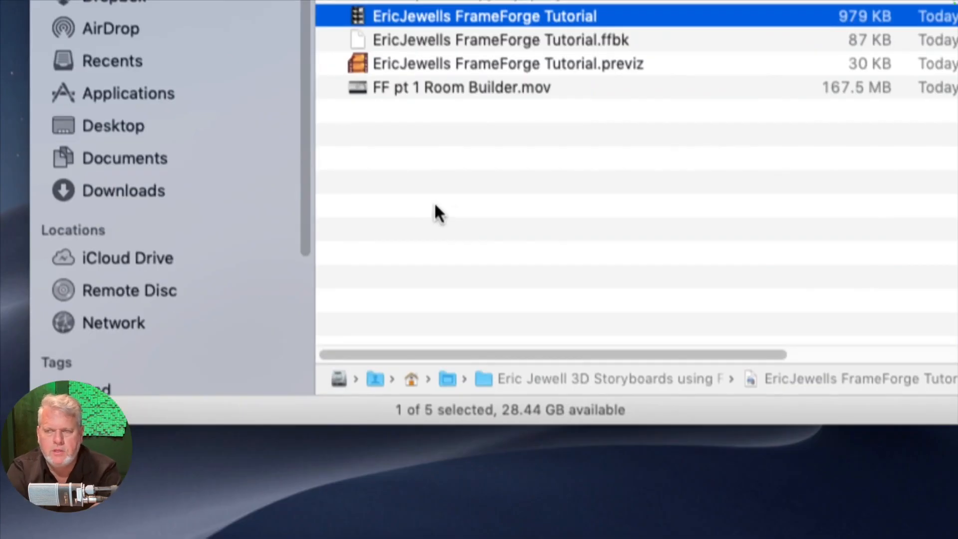
# Create a new folder named "Animatic Stills" in the storyboard project folder
pyautogui.rightClick(450, 209)
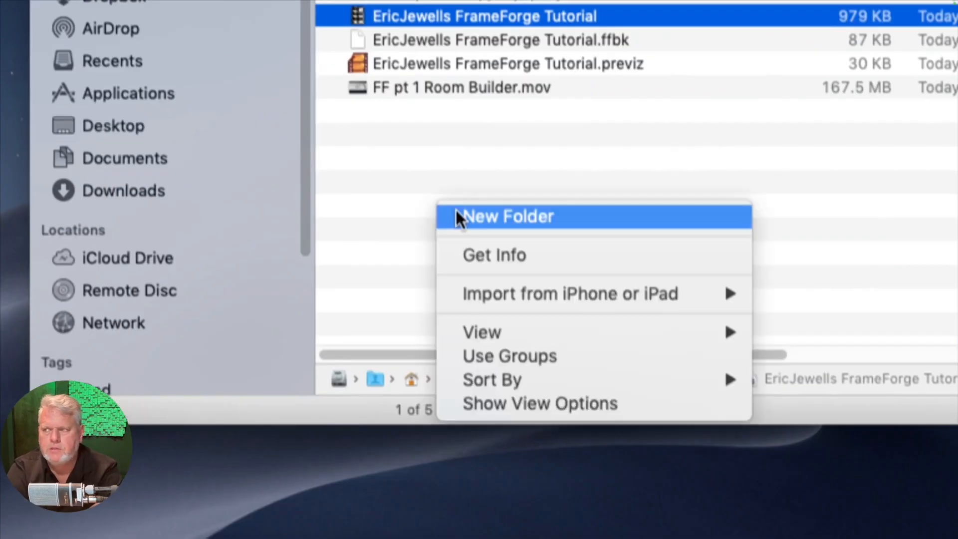
pyautogui.write('A')
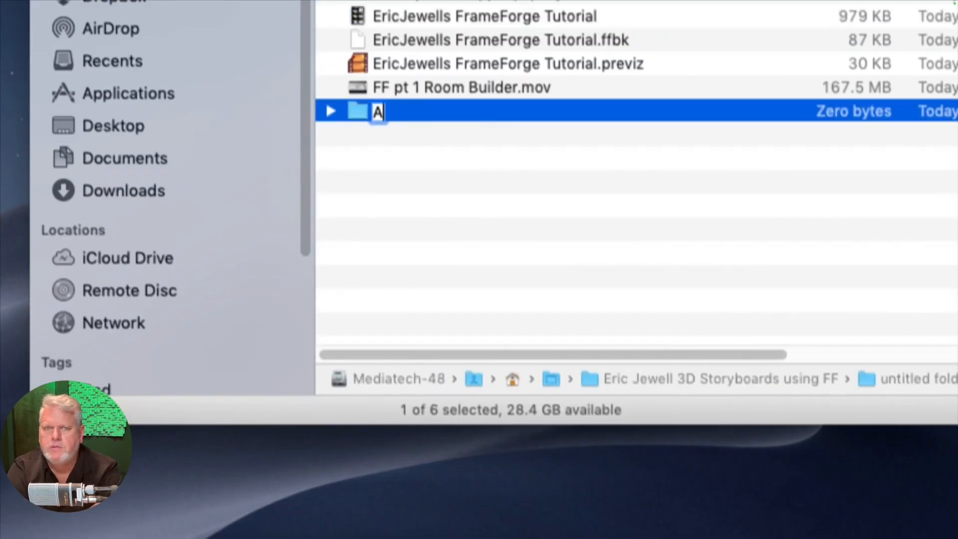
pyautogui.write('nimatic Stills')
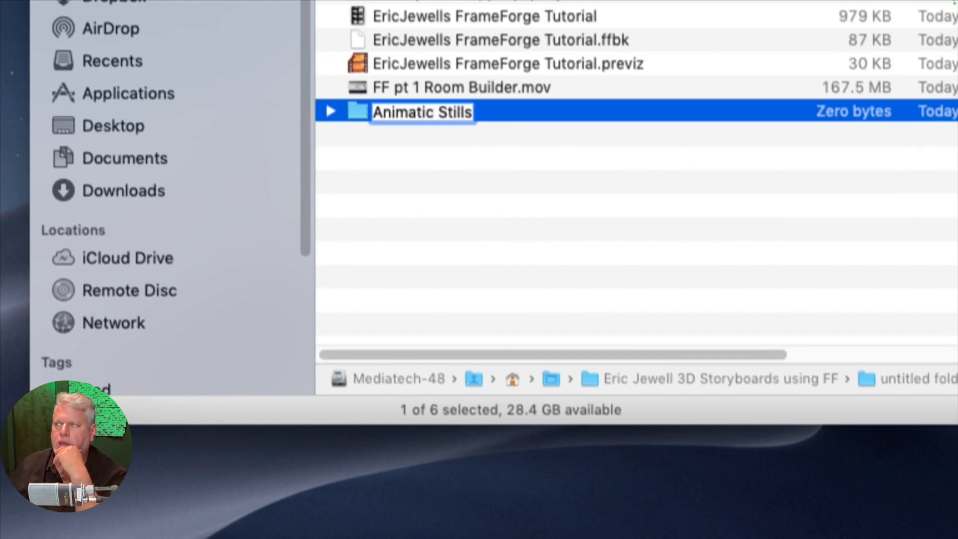
# Confirm the new folder's name, switch to FrameForge and reopen the Shot Manager
pyautogui.press('Return')
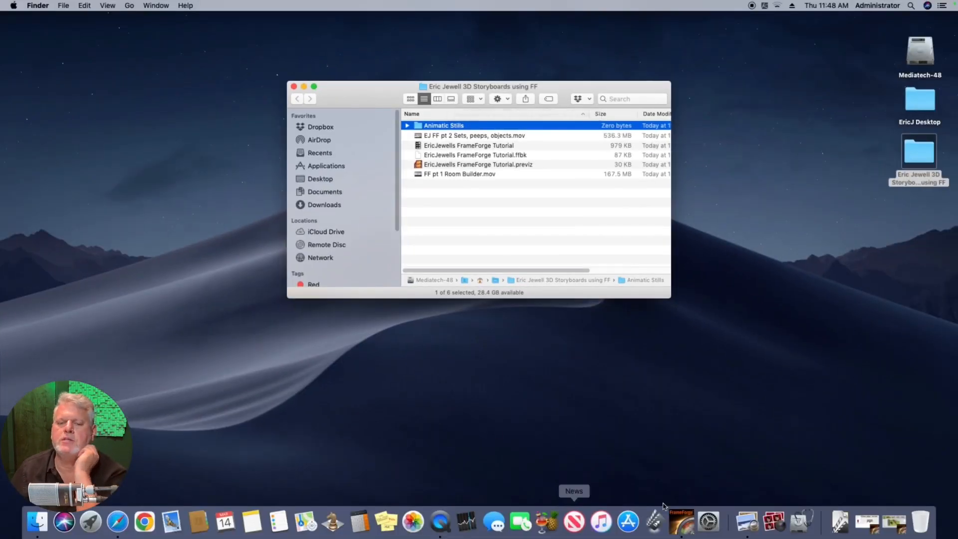
pyautogui.click(682, 522)
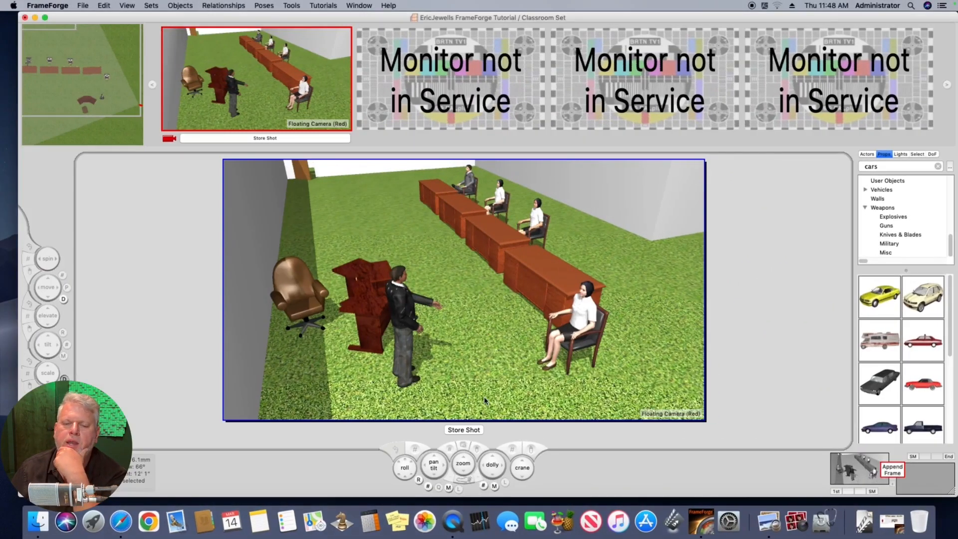
pyautogui.click(912, 456)
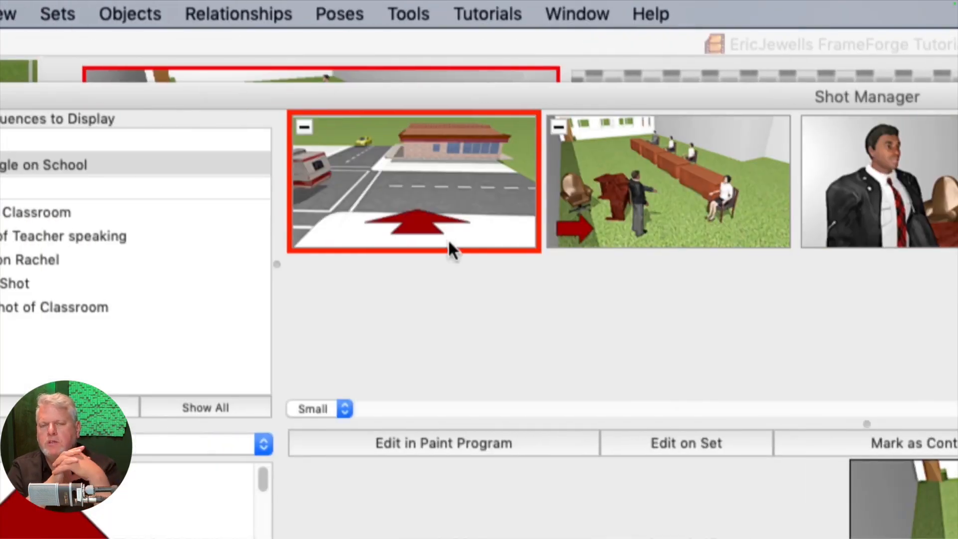
# Delete the red camera-movement arrows from the wide classroom zoom shot and the high-angle school shot
pyautogui.click(671, 241)
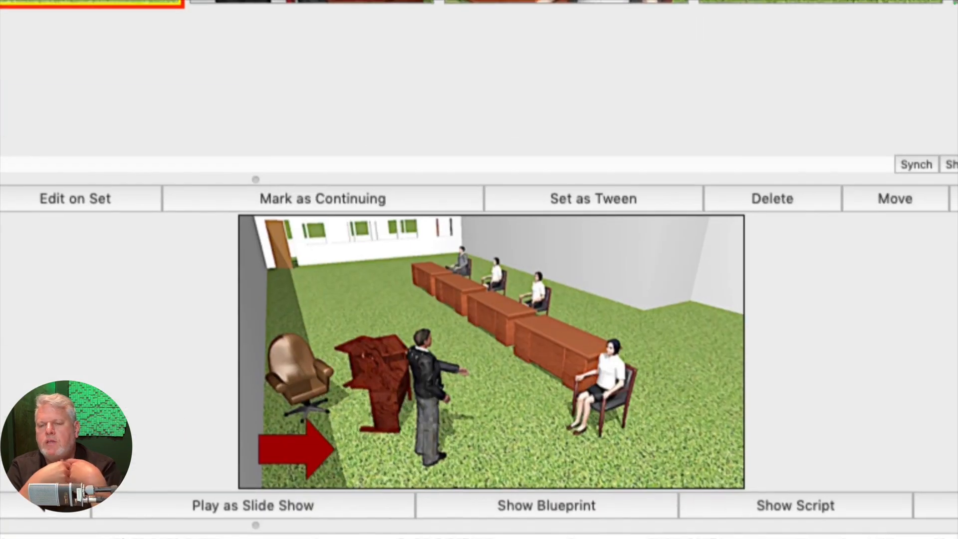
pyautogui.click(283, 450)
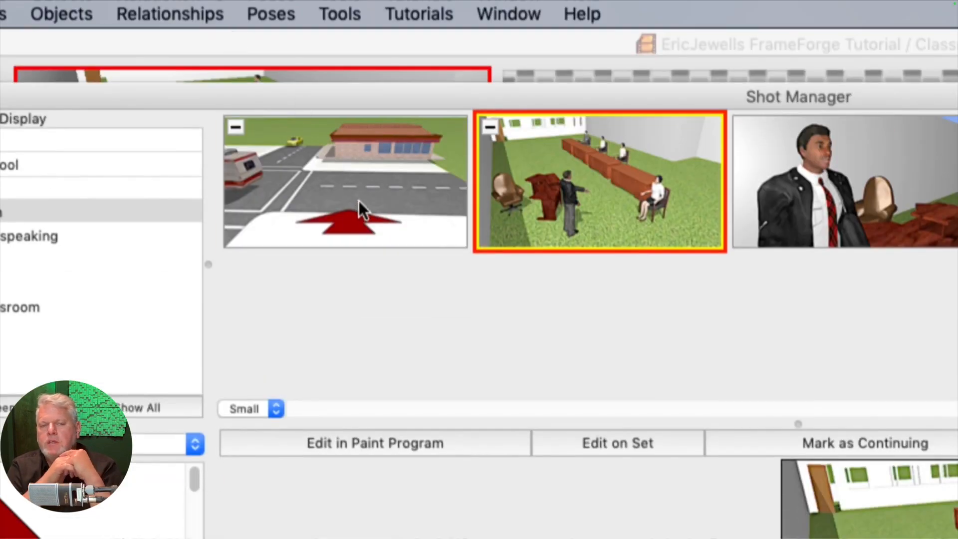
pyautogui.click(360, 213)
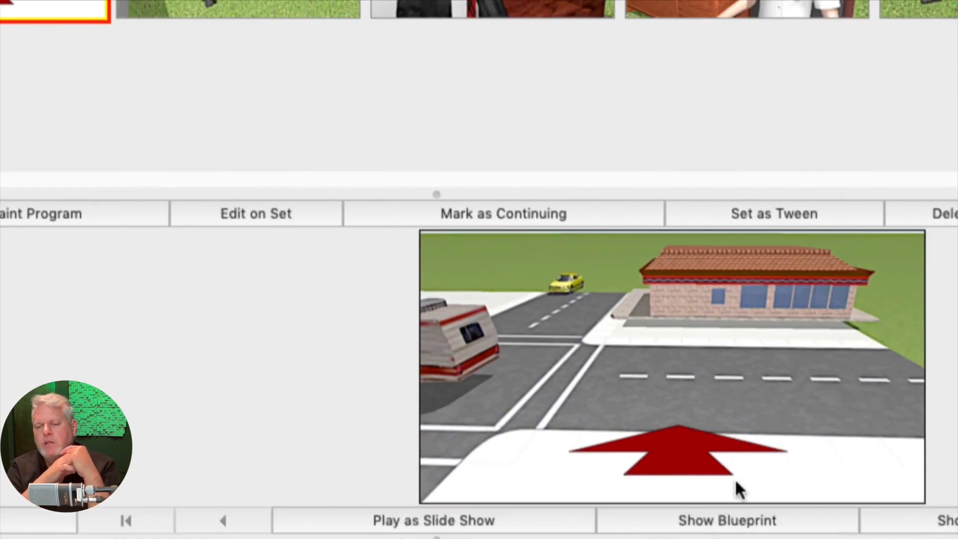
pyautogui.click(698, 464)
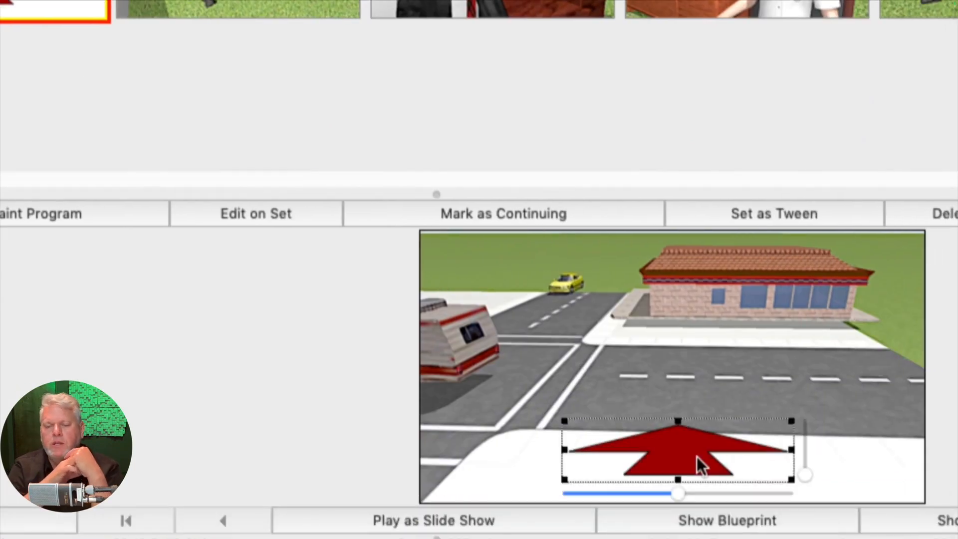
pyautogui.press('Delete')
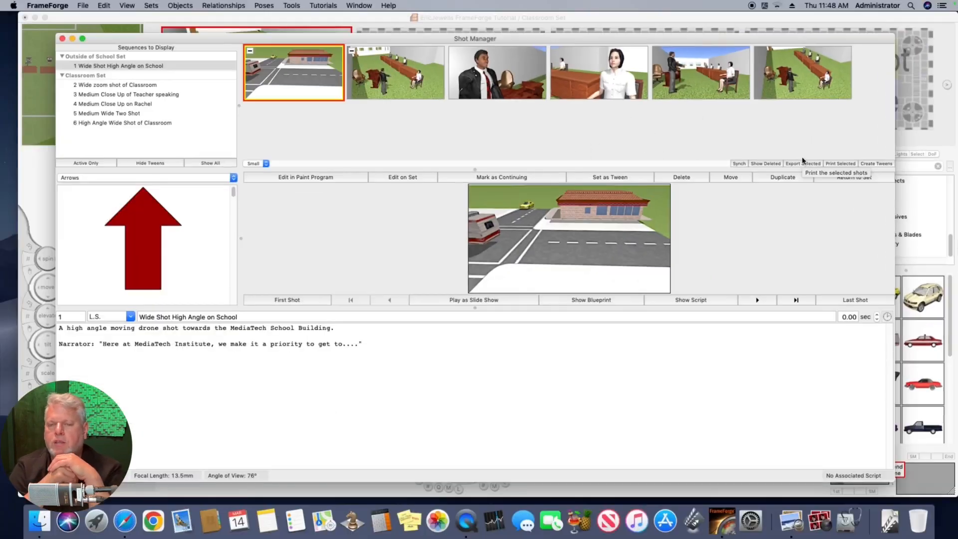
# Open the export settings for the storyboard shots and choose Other Size as the export size, accepting the slower re-rendering
pyautogui.click(804, 164)
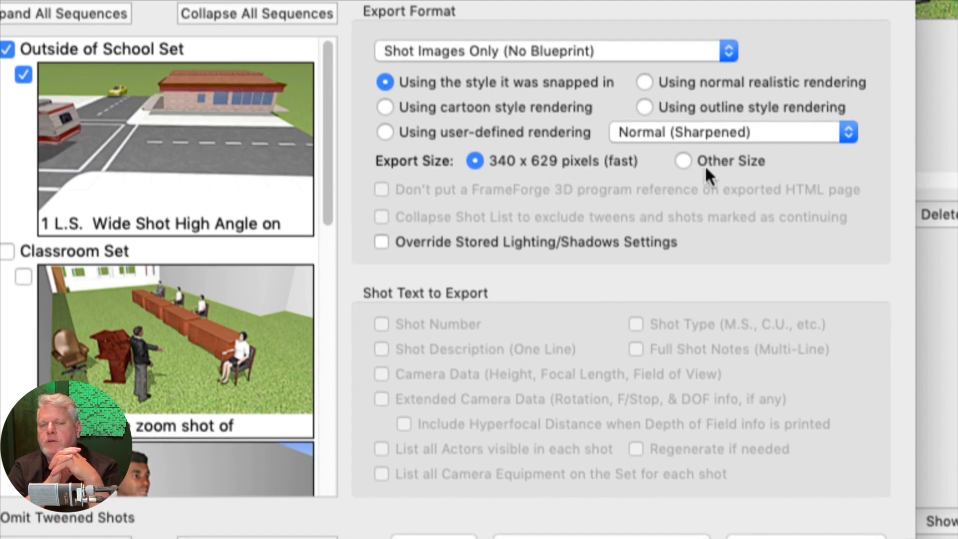
pyautogui.click(684, 160)
pyautogui.click(297, 390)
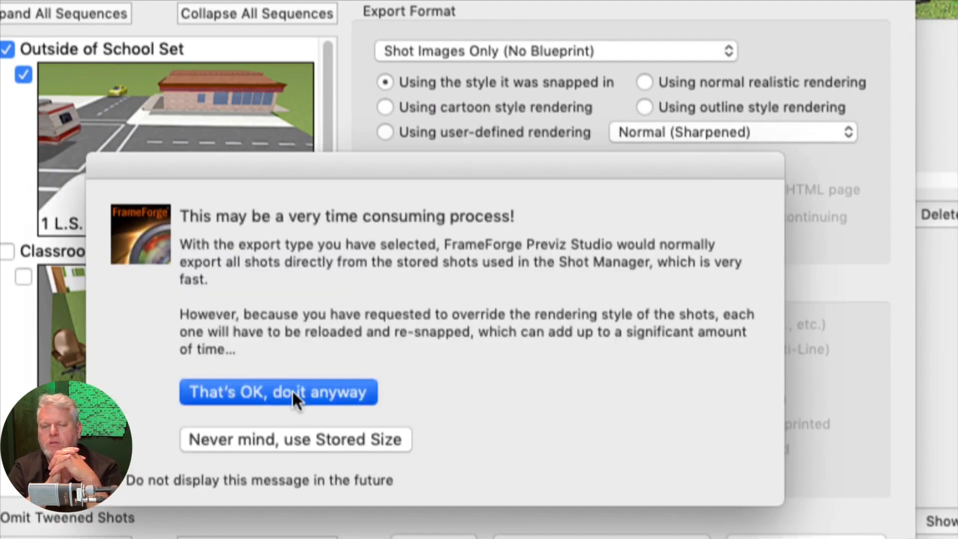
pyautogui.click(236, 358)
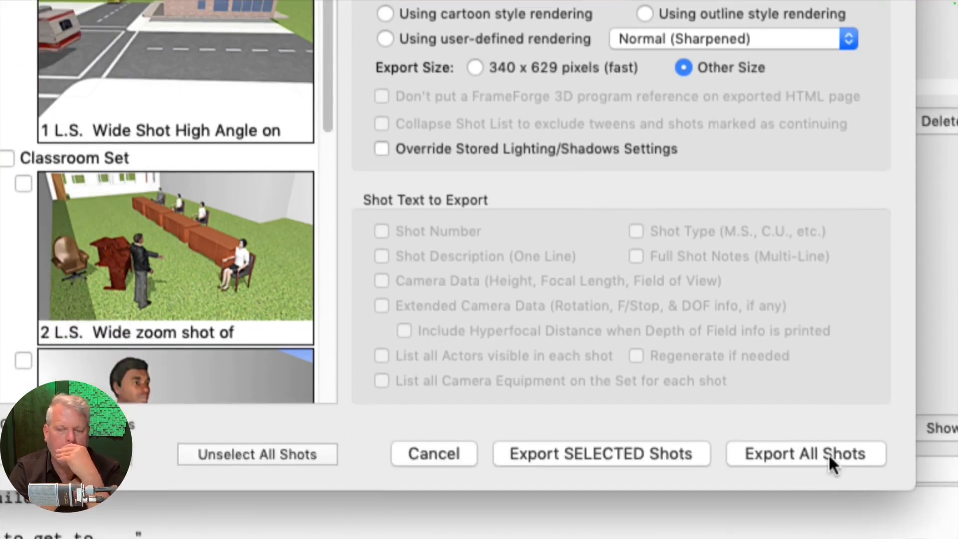
# Export all shots into the Animatic Stills folder with an image height of 1080 pixels
pyautogui.click(829, 456)
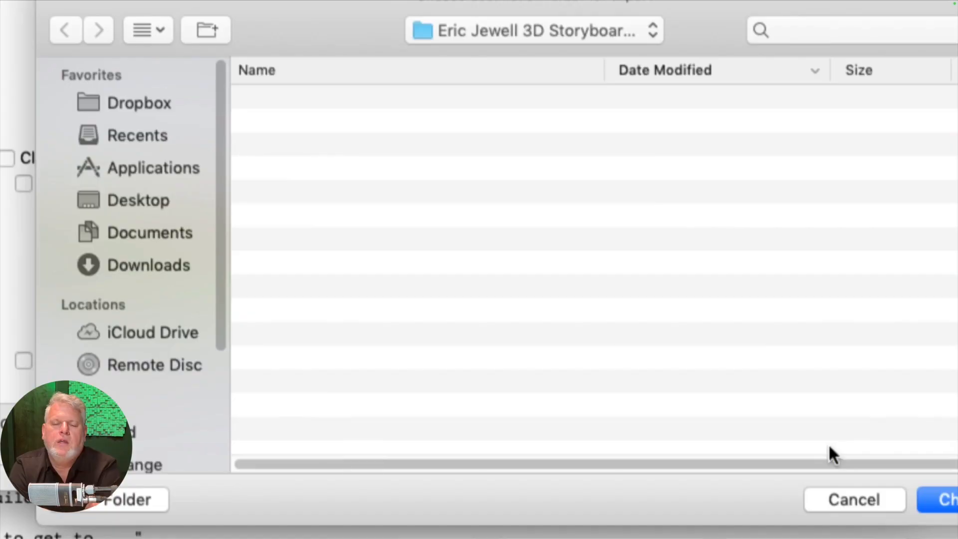
pyautogui.click(331, 96)
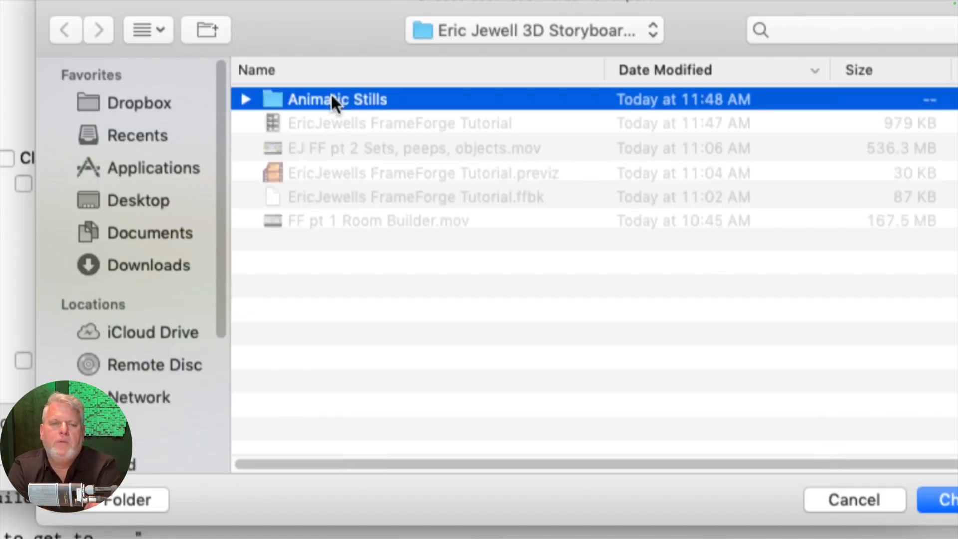
pyautogui.doubleClick(306, 97)
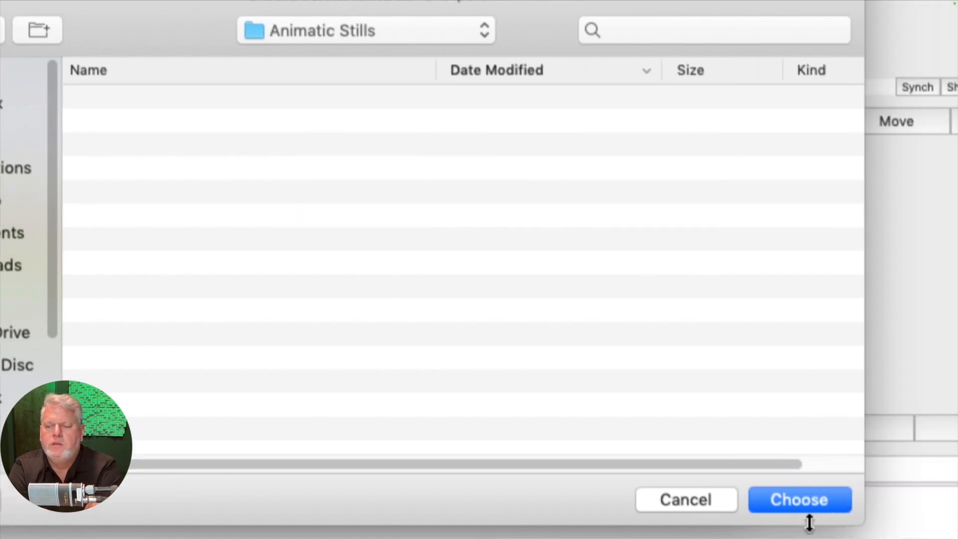
pyautogui.click(800, 506)
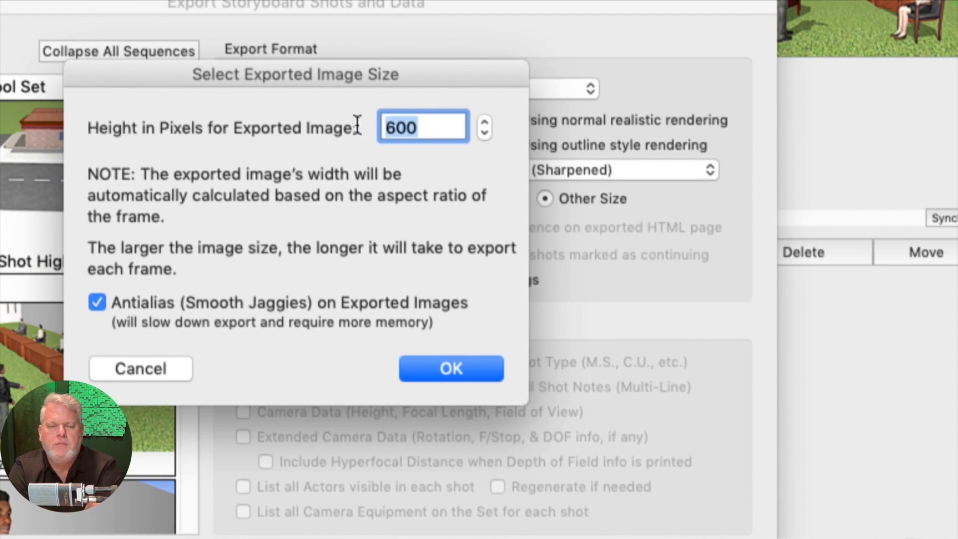
pyautogui.write('1080')
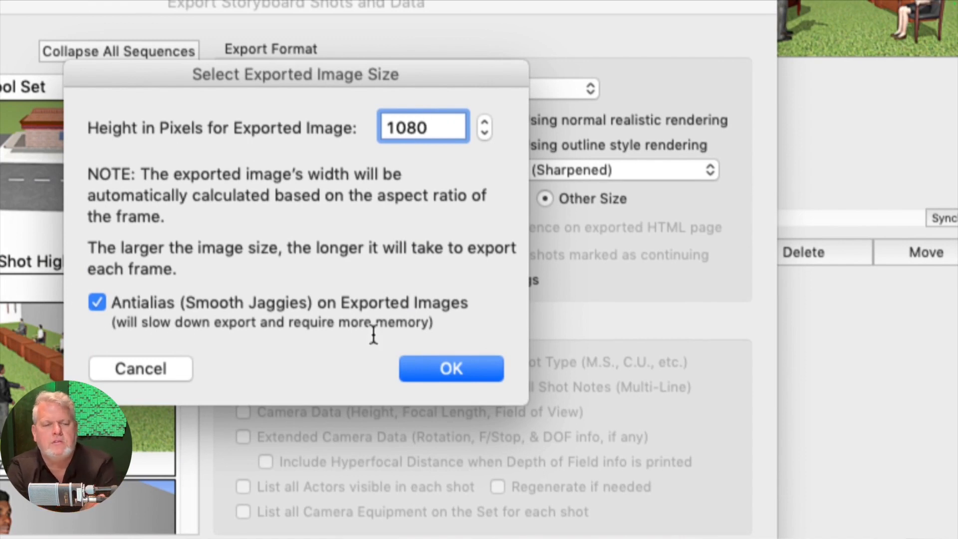
pyautogui.click(452, 368)
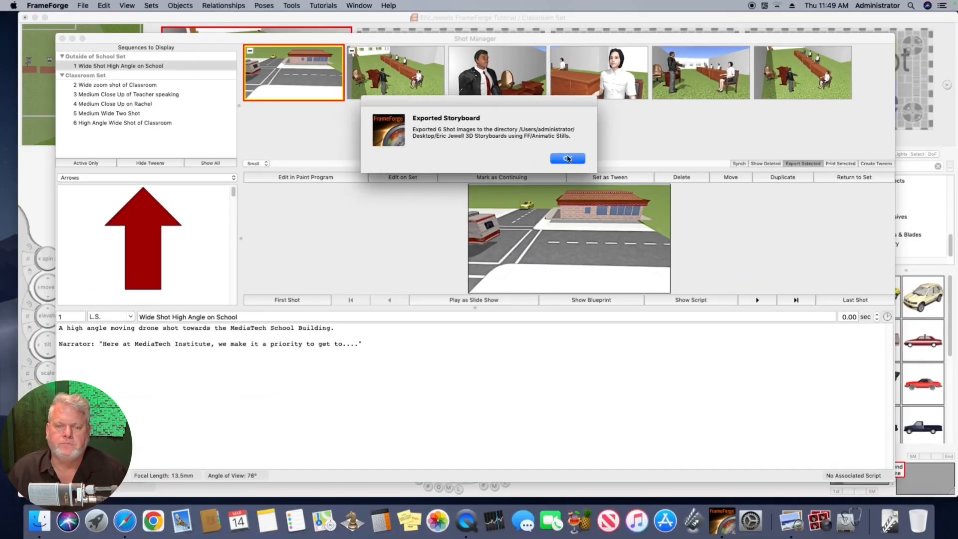
pyautogui.click(568, 158)
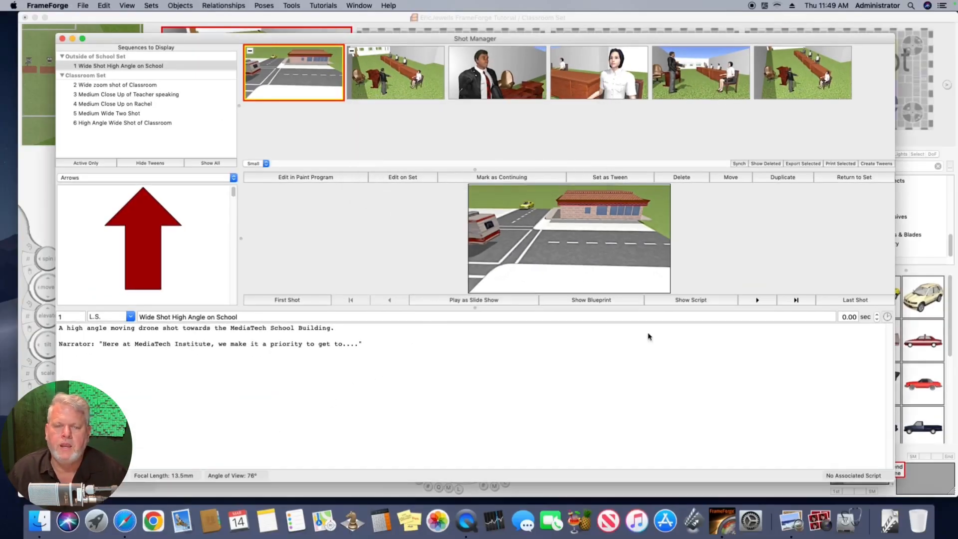
# Close the Shot Manager and quit FrameForge
pyautogui.click(62, 39)
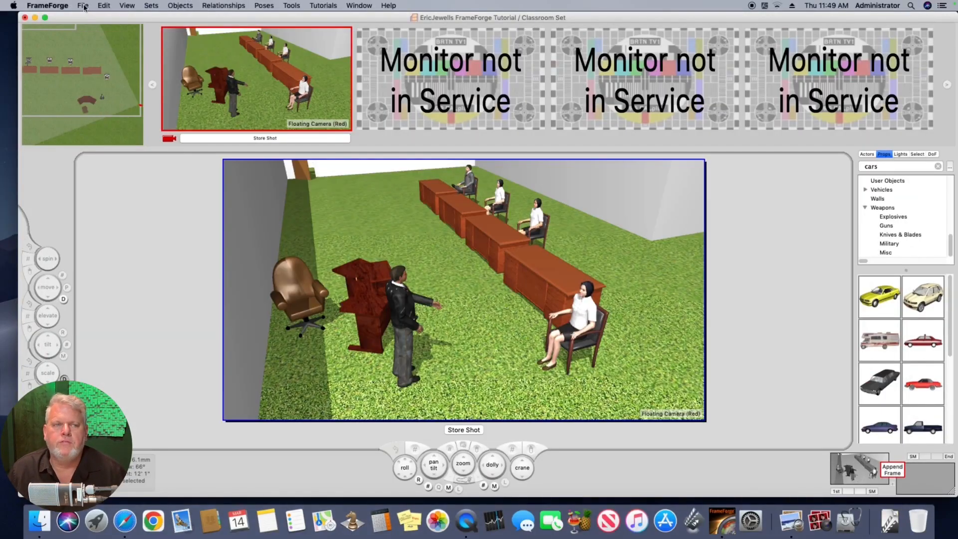
pyautogui.click(83, 5)
pyautogui.click(63, 7)
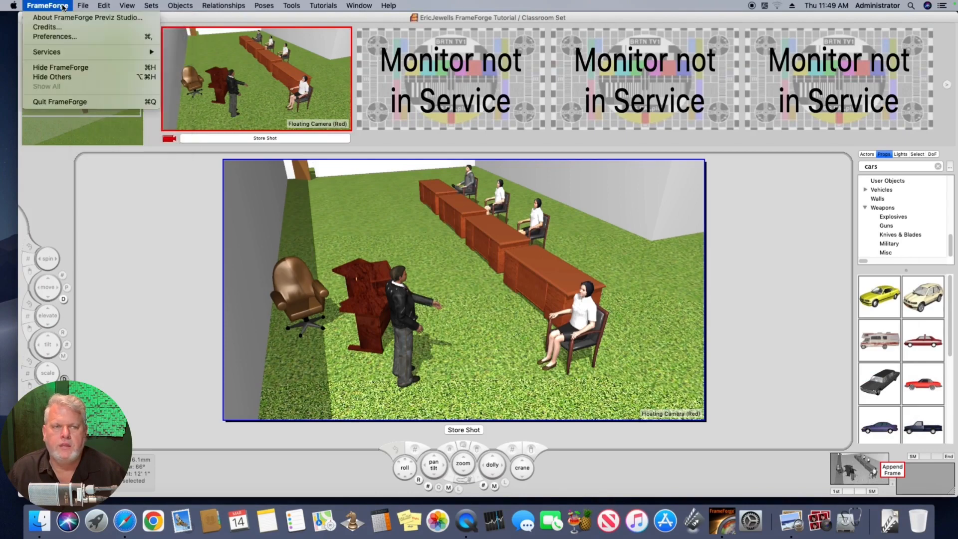
pyautogui.click(78, 103)
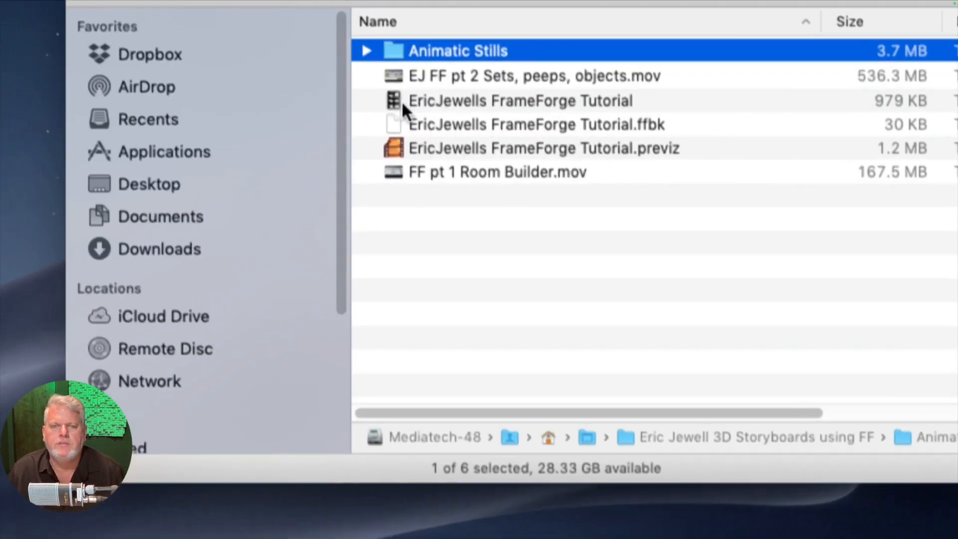
# Open the Animatic Stills folder, preview the exported stills from shot 1 through shot 6, and close the Finder window
pyautogui.click(396, 105)
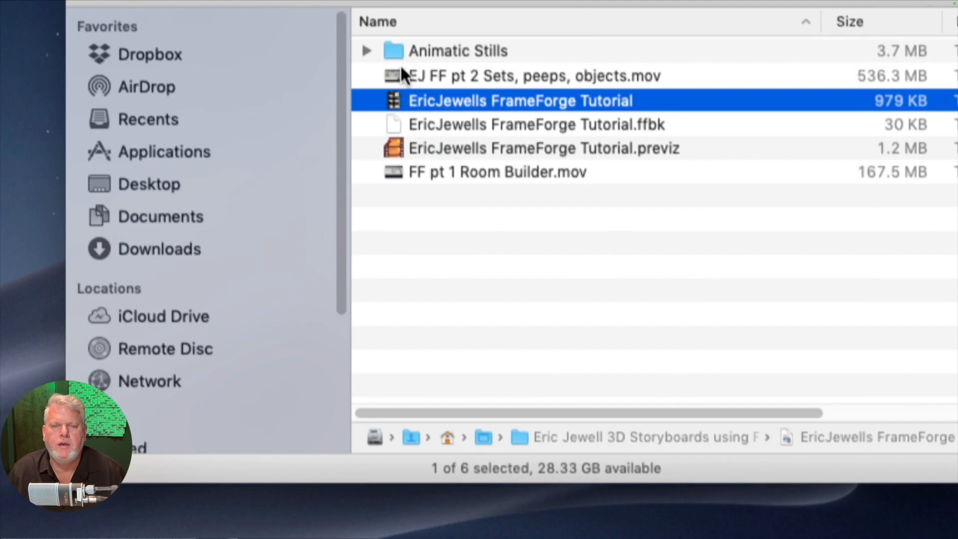
pyautogui.doubleClick(393, 49)
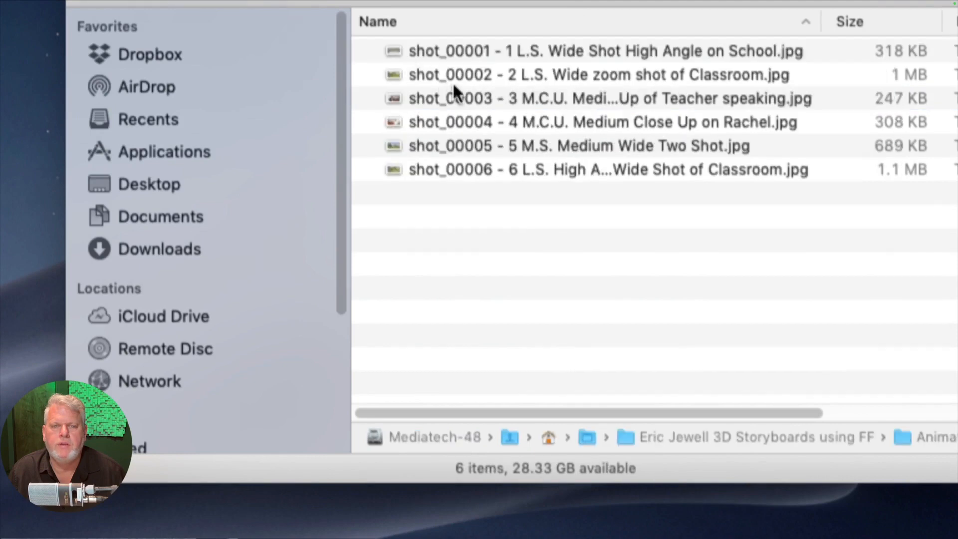
pyautogui.click(397, 50)
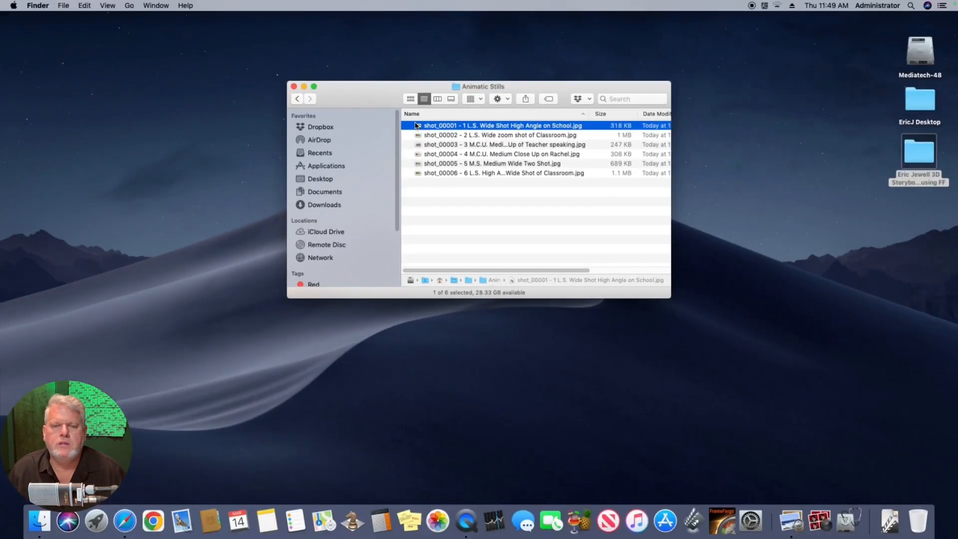
pyautogui.press('space')
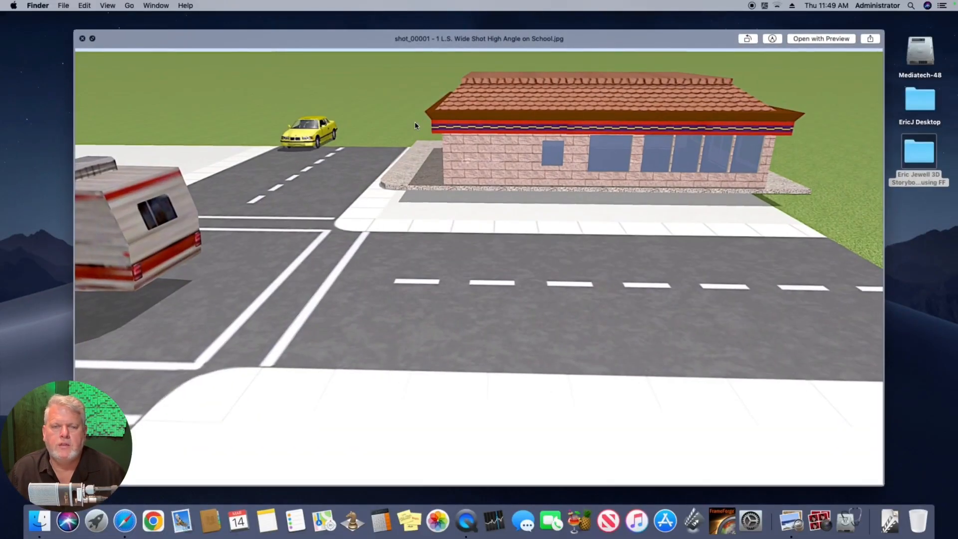
pyautogui.press('Down')
pyautogui.press('Down')
pyautogui.press('Down')
pyautogui.press('Down')
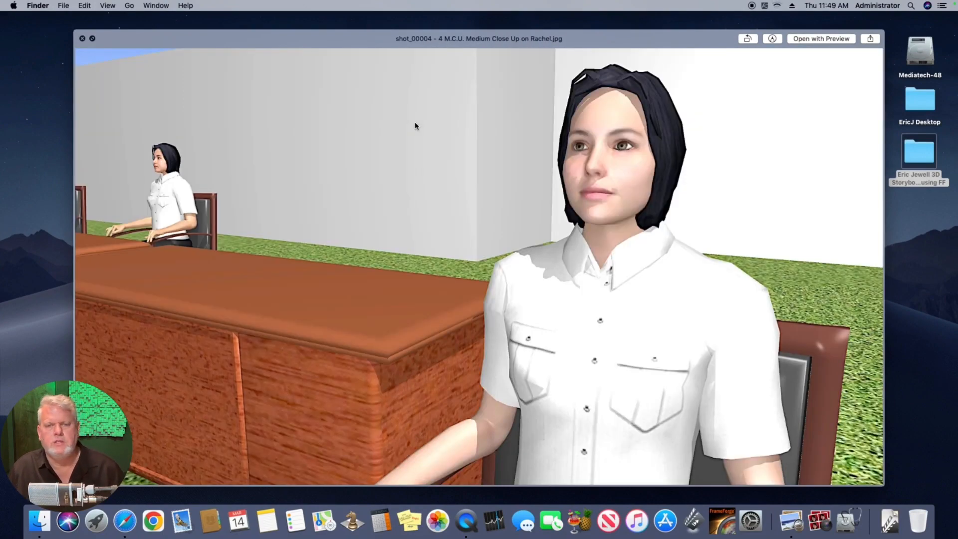
pyautogui.press('Down')
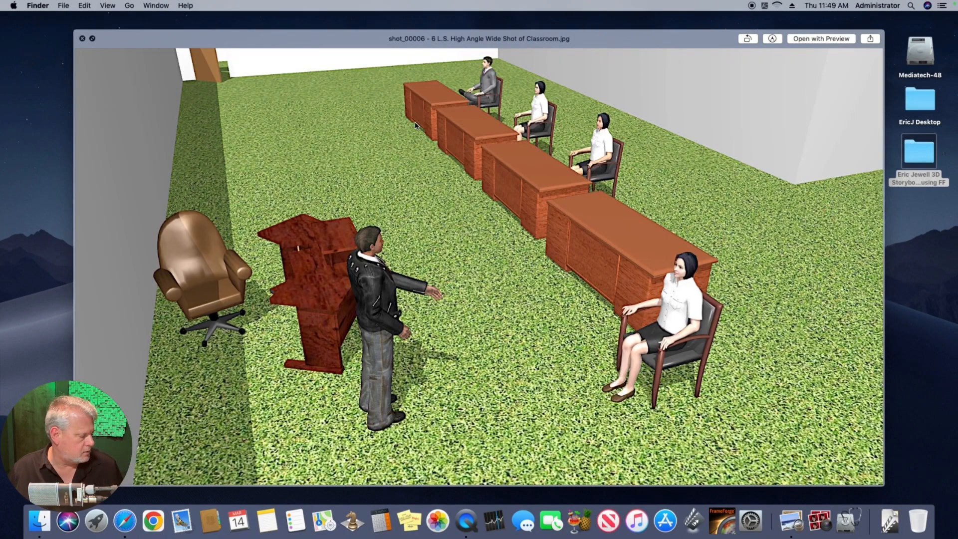
pyautogui.press('space')
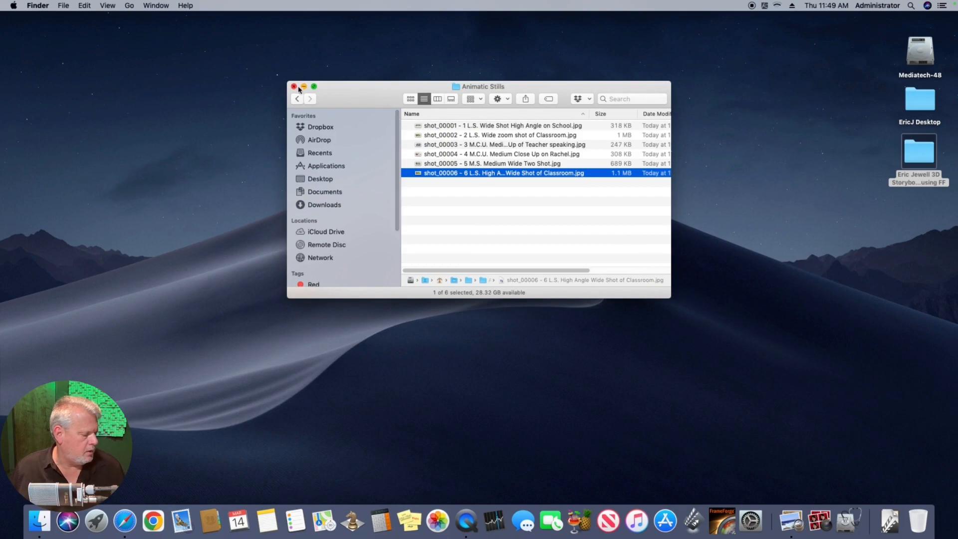
pyautogui.click(293, 87)
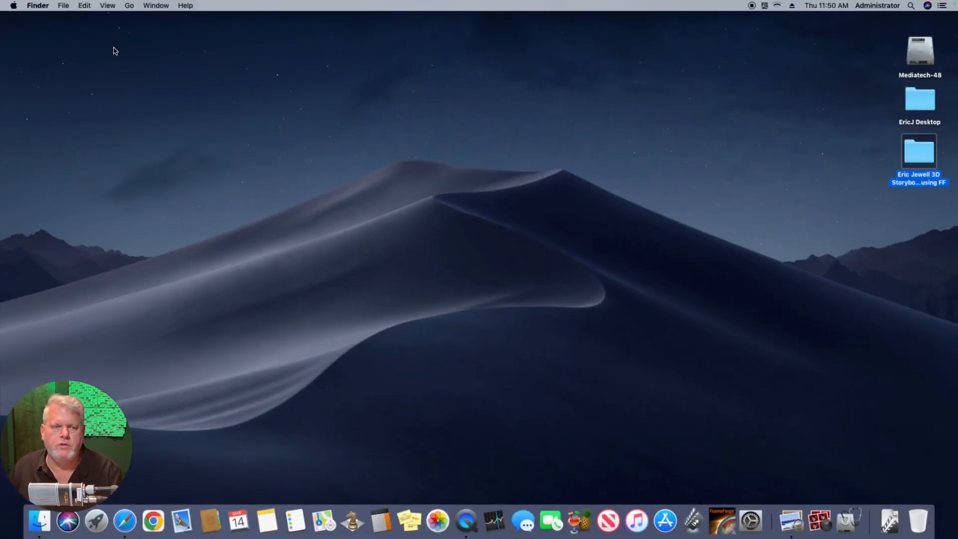
pyautogui.click(115, 51)
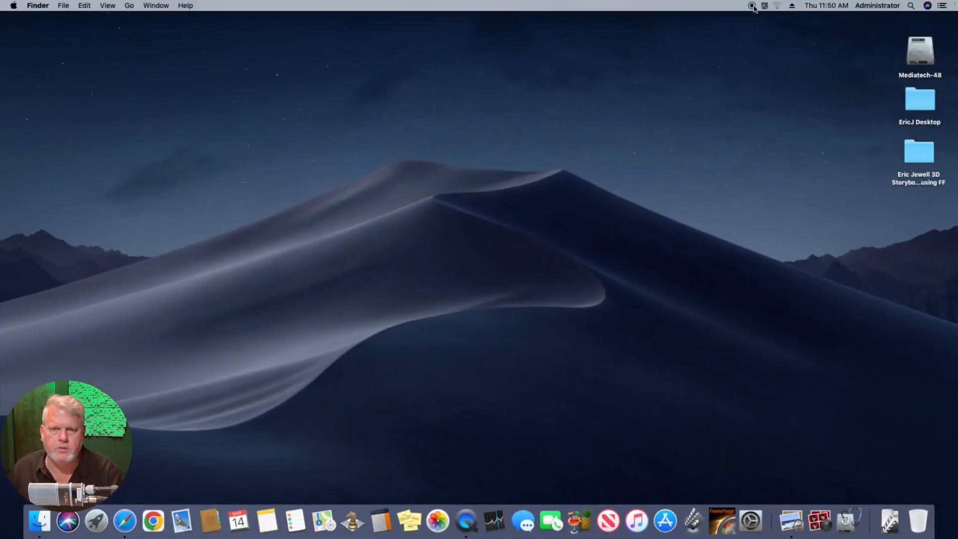